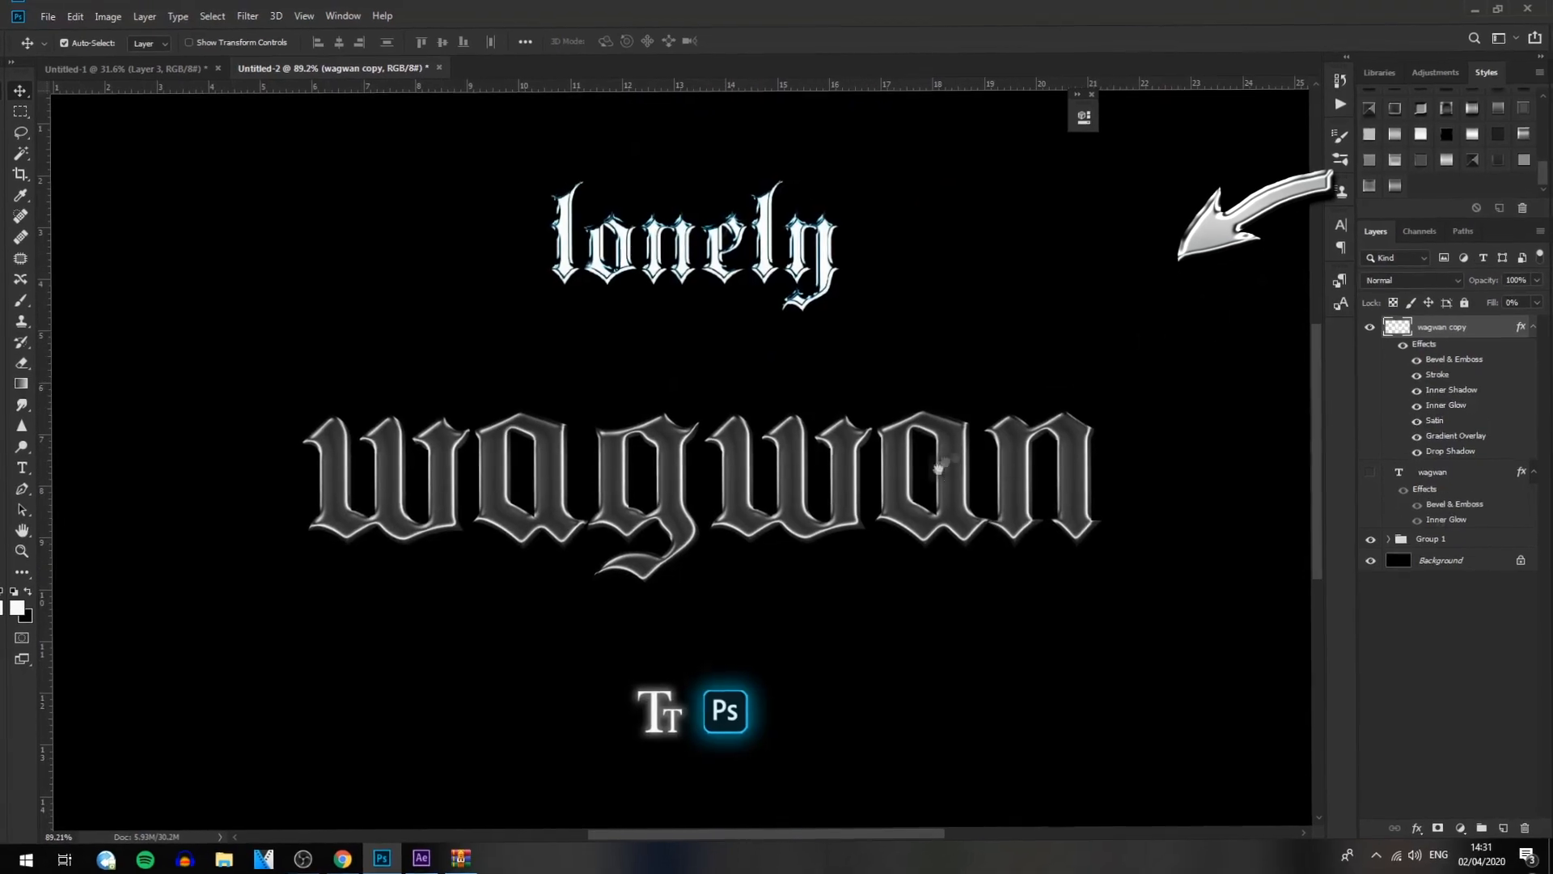
Try several preset layer styles on the wagwan copy layer.
left_click(1475, 163)
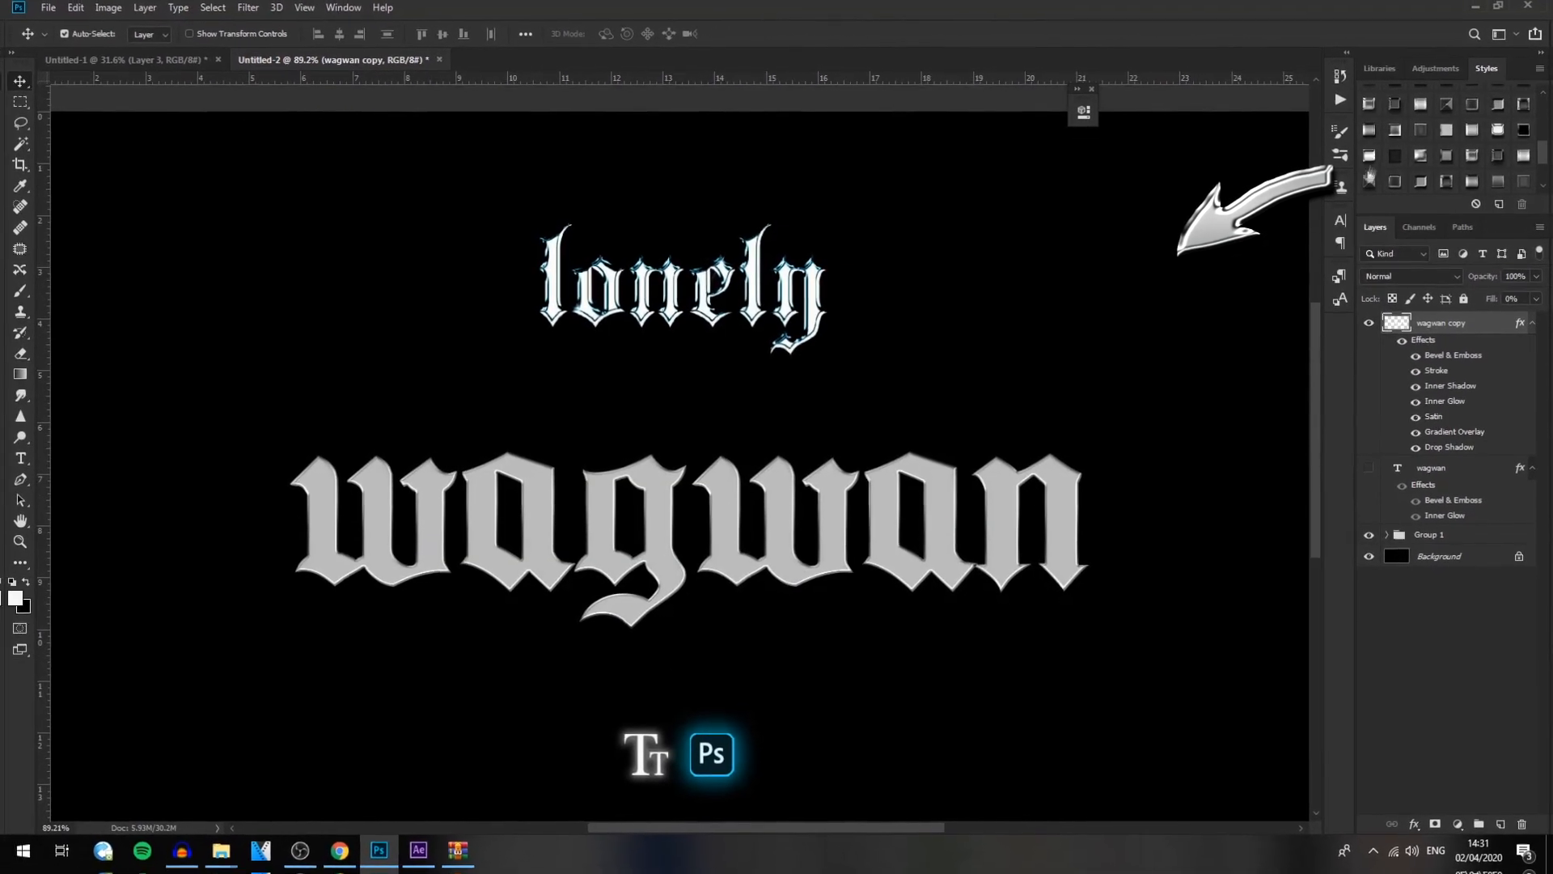
left_click(1388, 154)
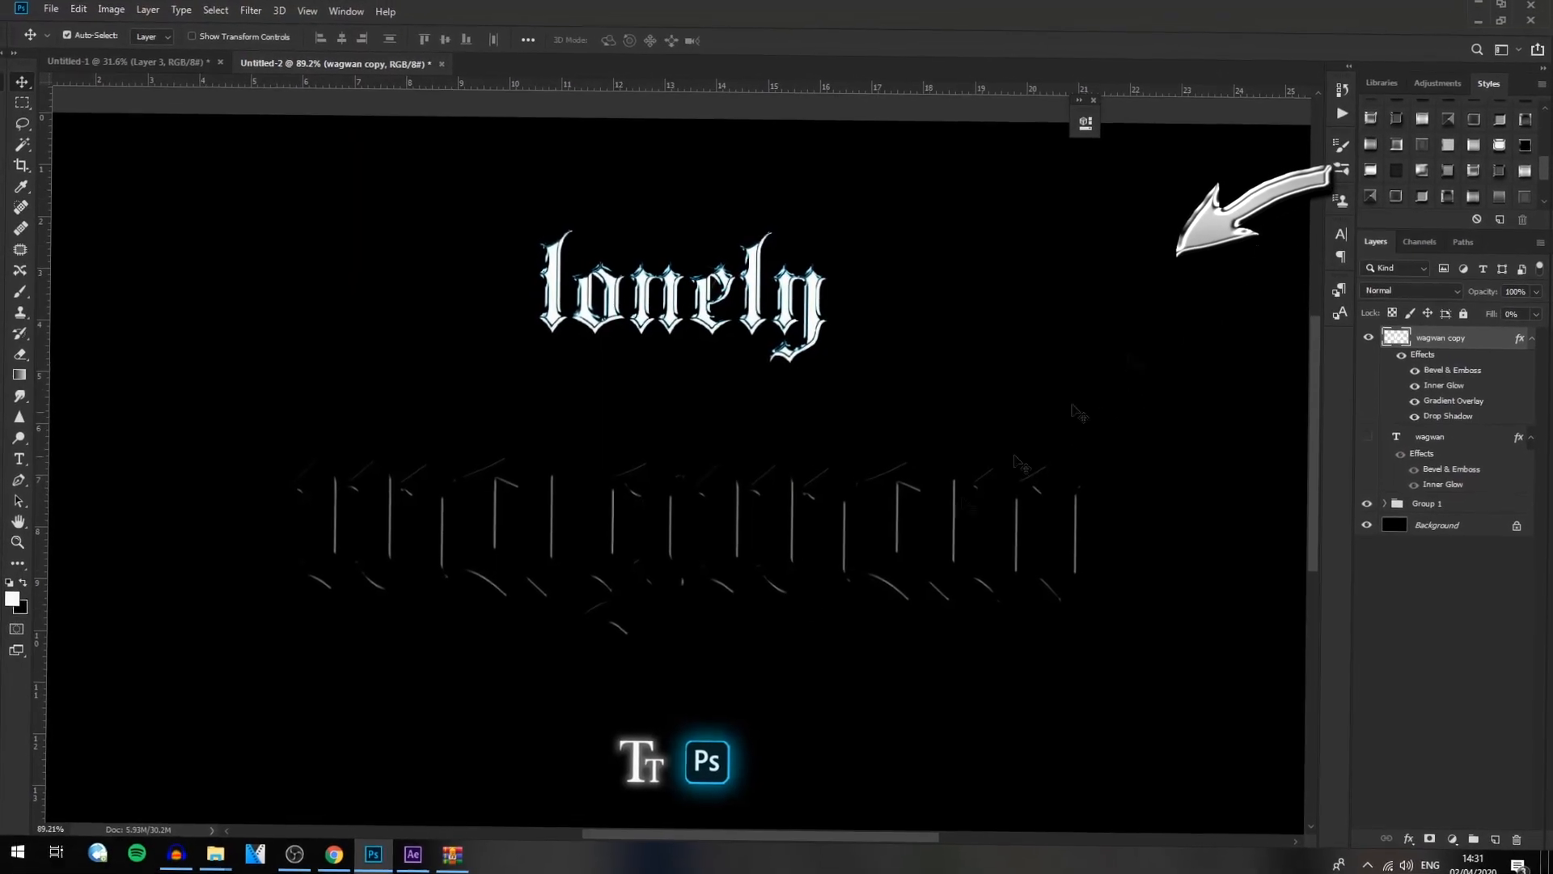
left_click(1400, 142)
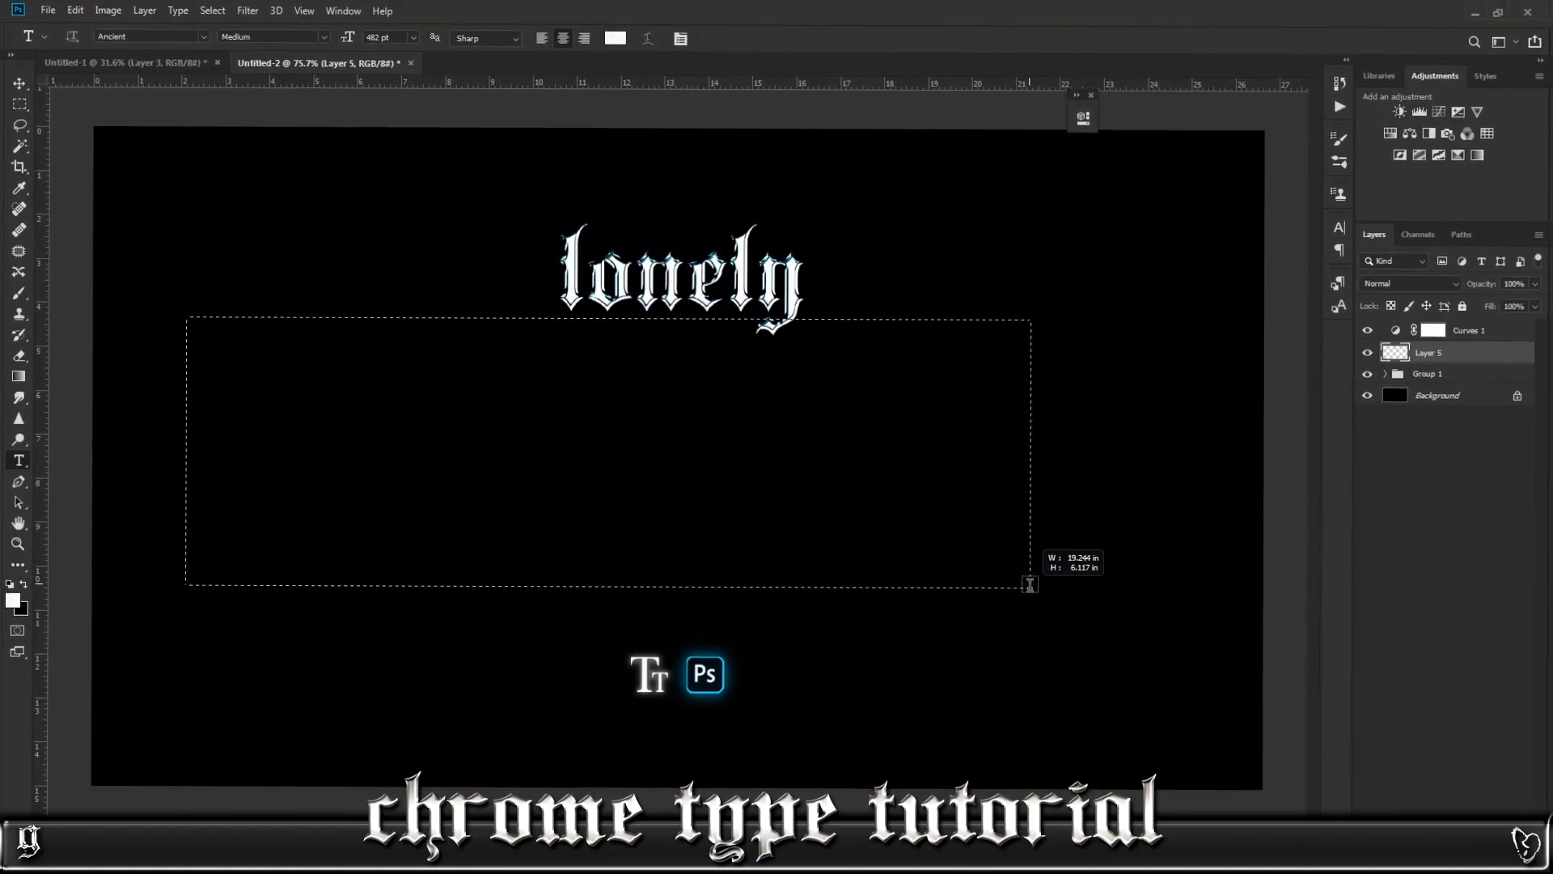
Create a wide paragraph text box below the word "lonely" containing "wagwan".
left_click_drag(1158, 615, 1161, 627)
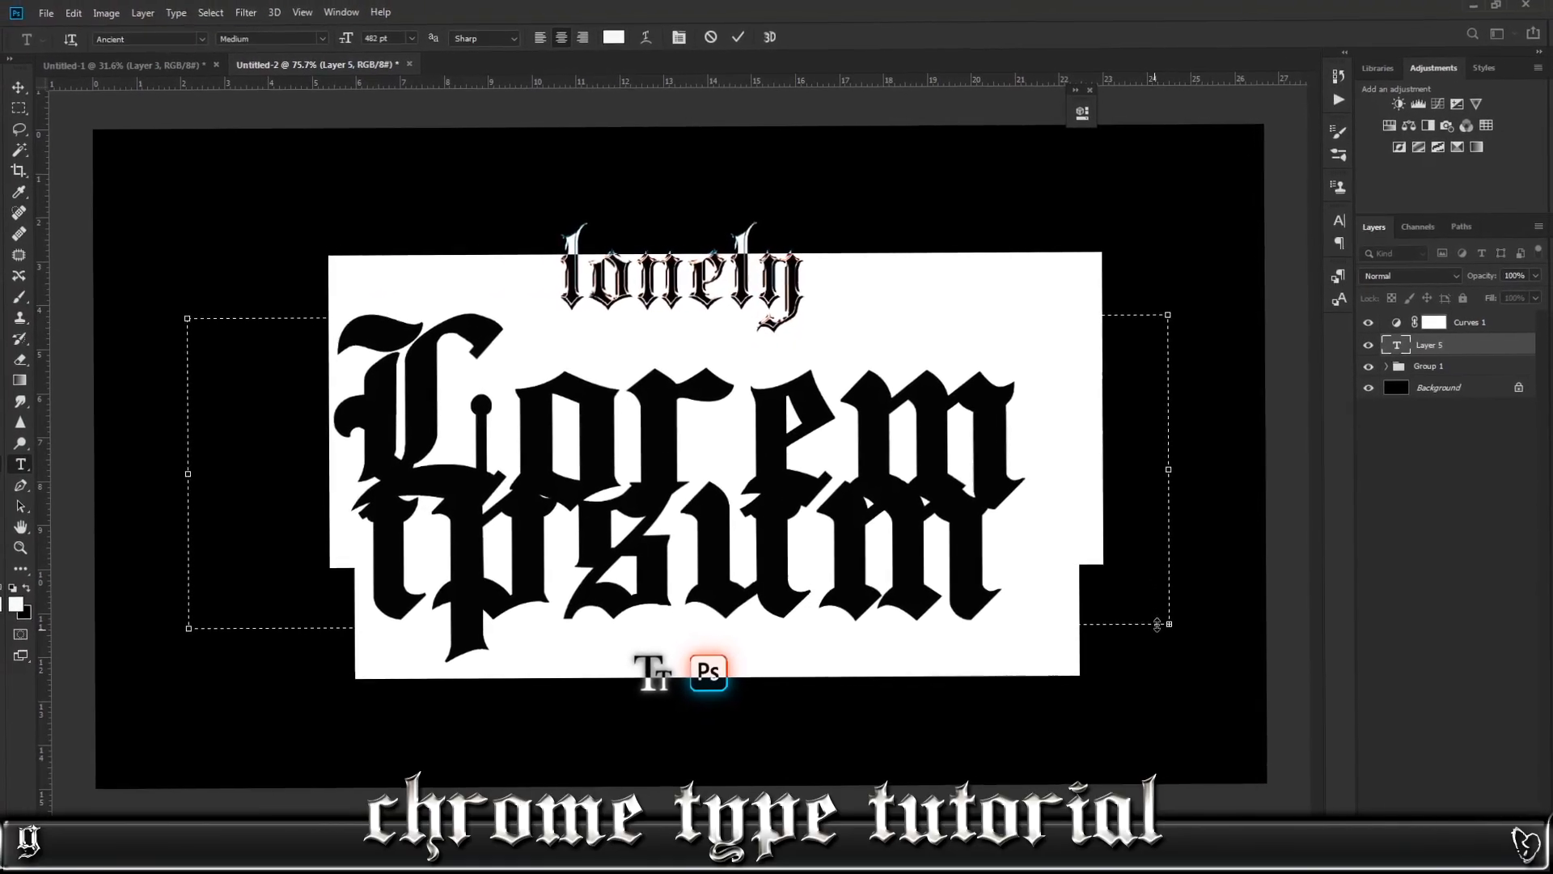
type("wagwan")
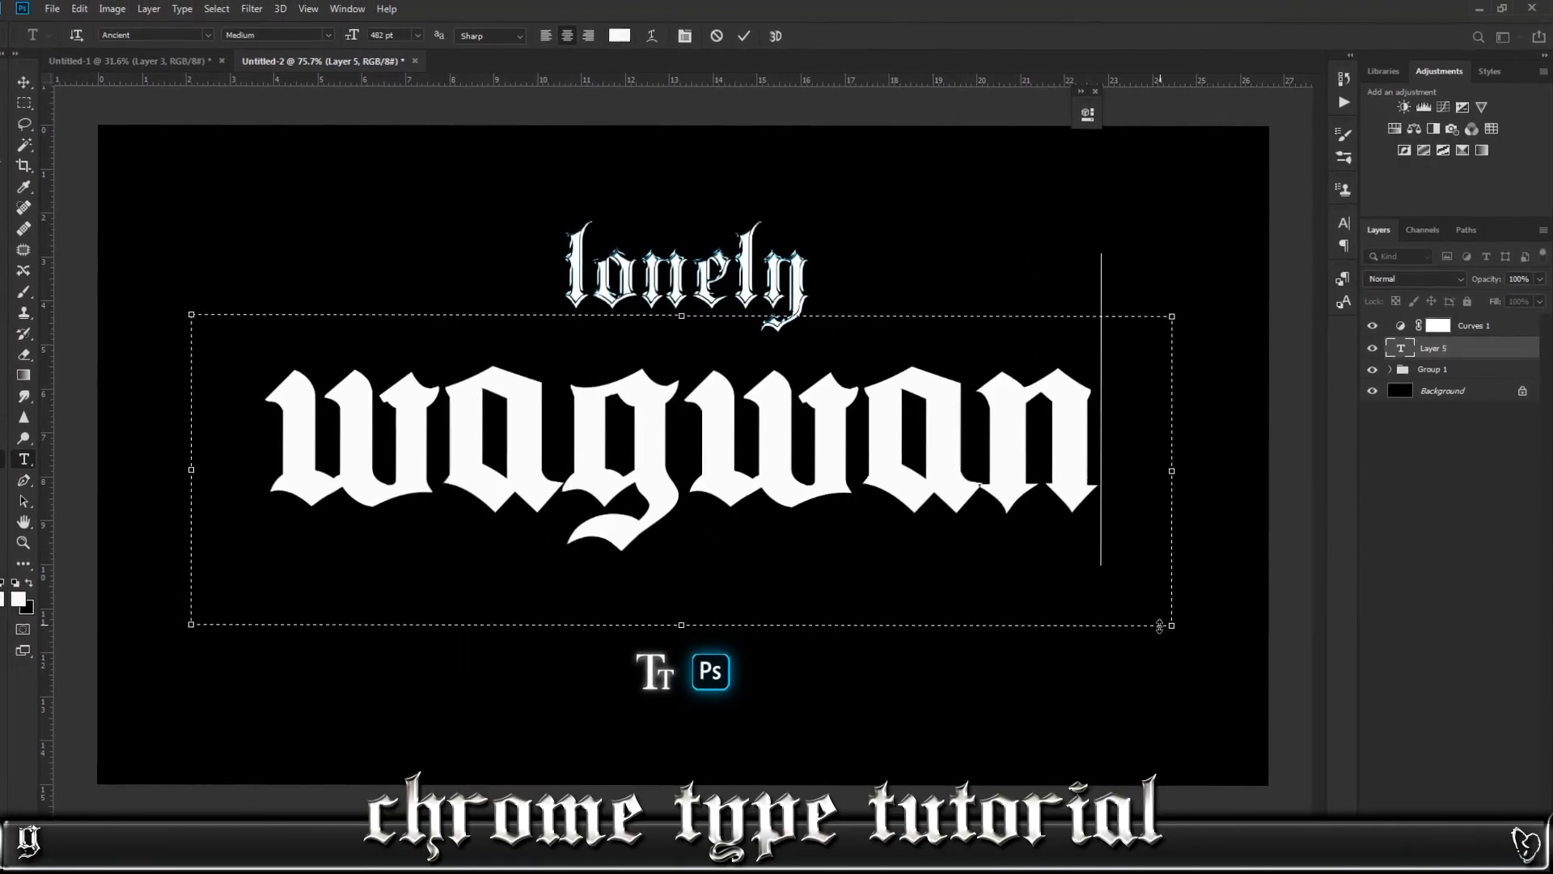
left_click(24, 82)
Scale the wagwan text down to about 81% and centre it between "lonely" and the logos.
key("ctrl+t")
left_click_drag(1171, 254, 1079, 288)
left_click_drag(982, 417, 996, 439)
key("Return")
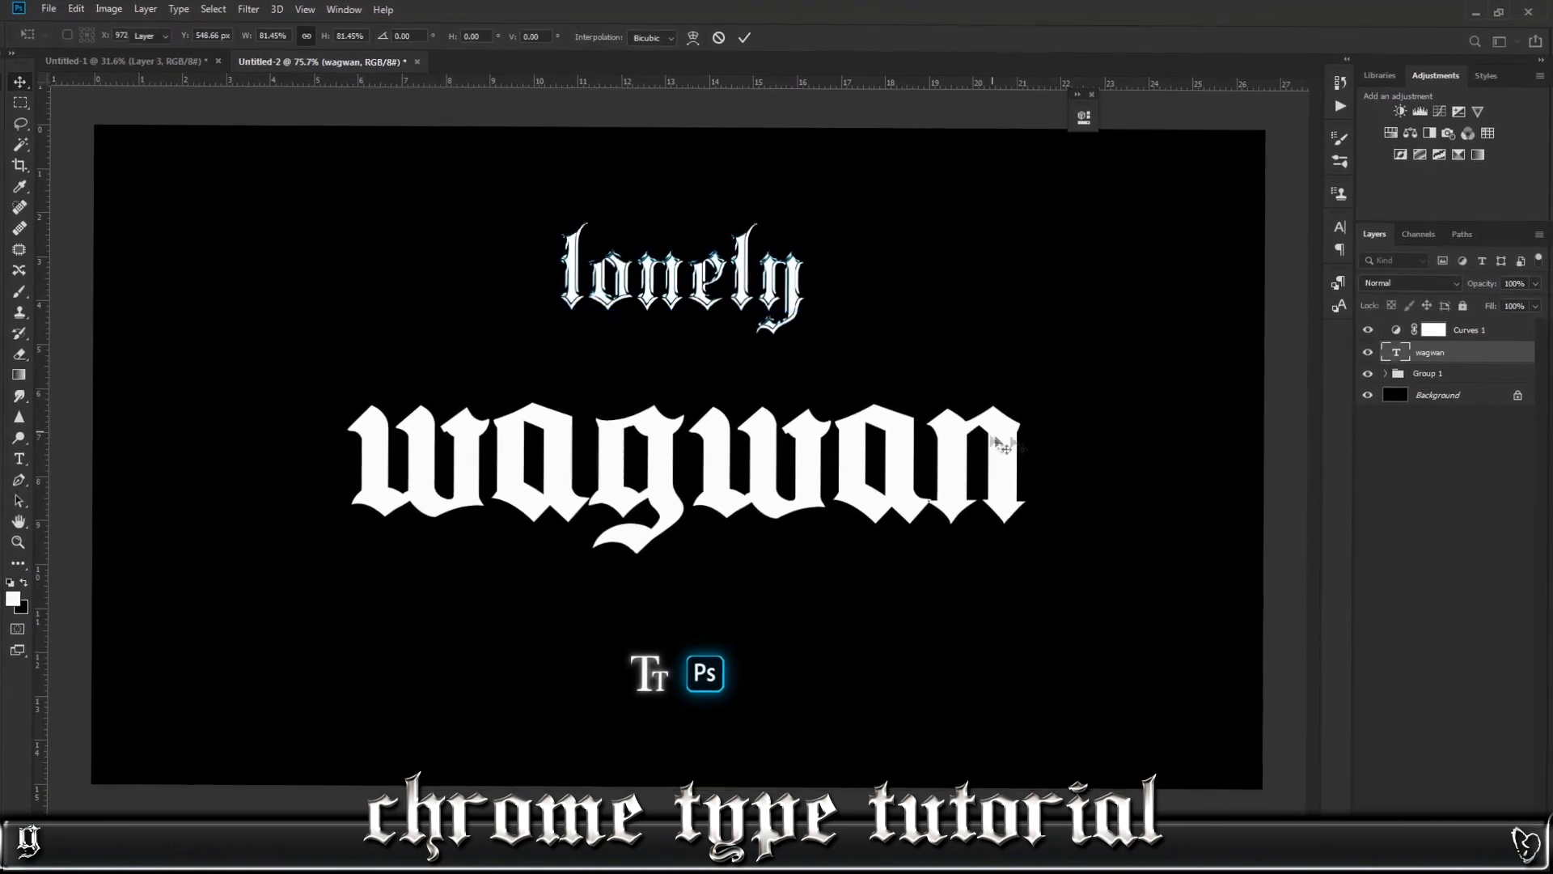
Add a Bevel & Emboss effect to the wagwan text layer with 1000% depth and 10 px size.
right_click(1430, 354)
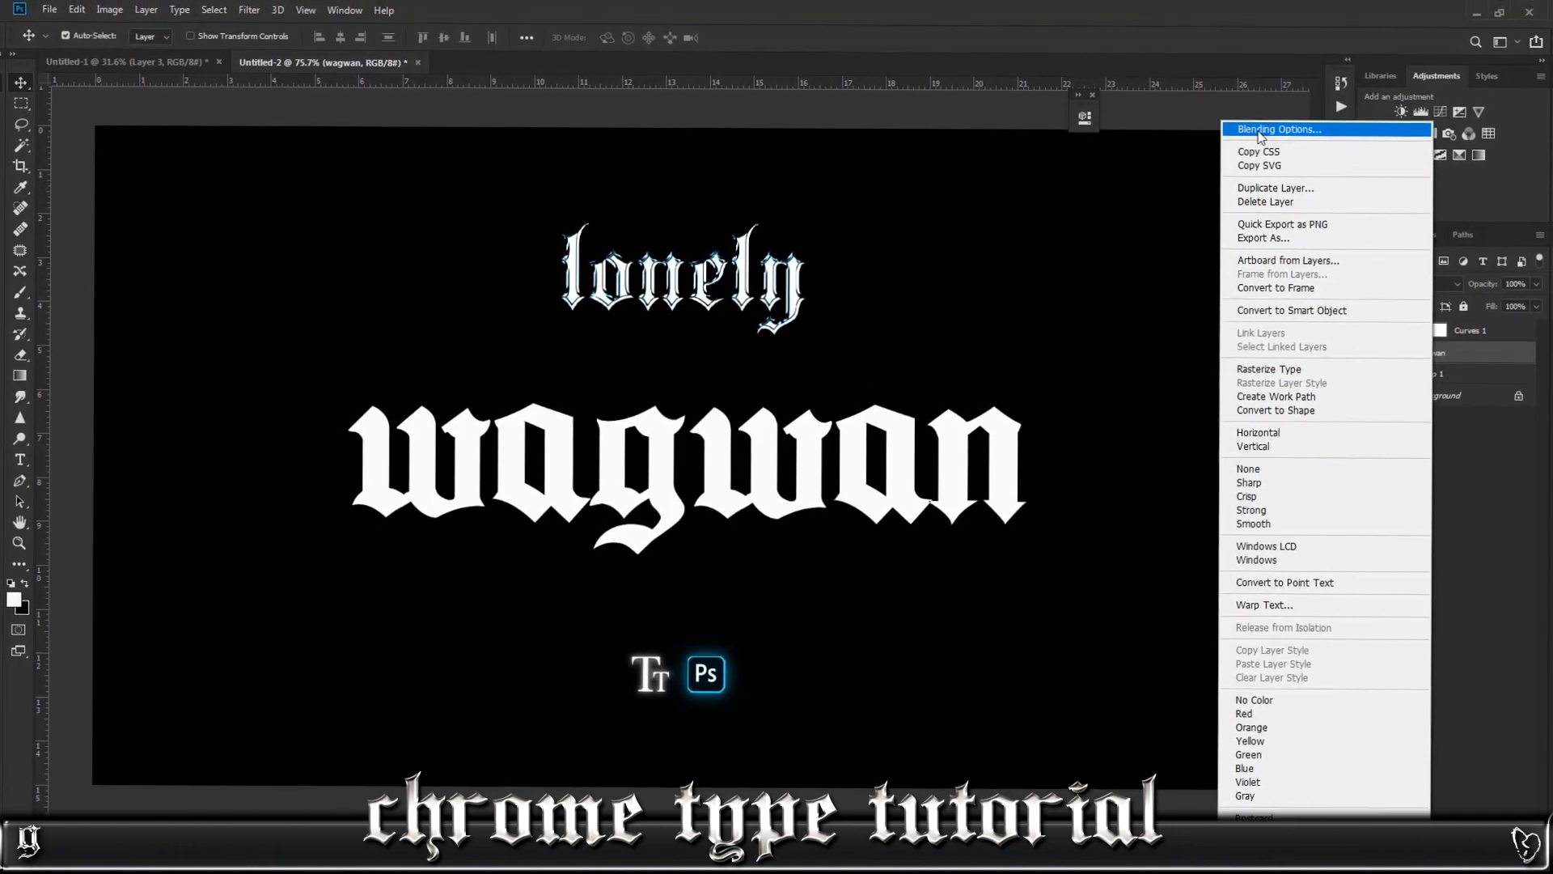
left_click(1258, 132)
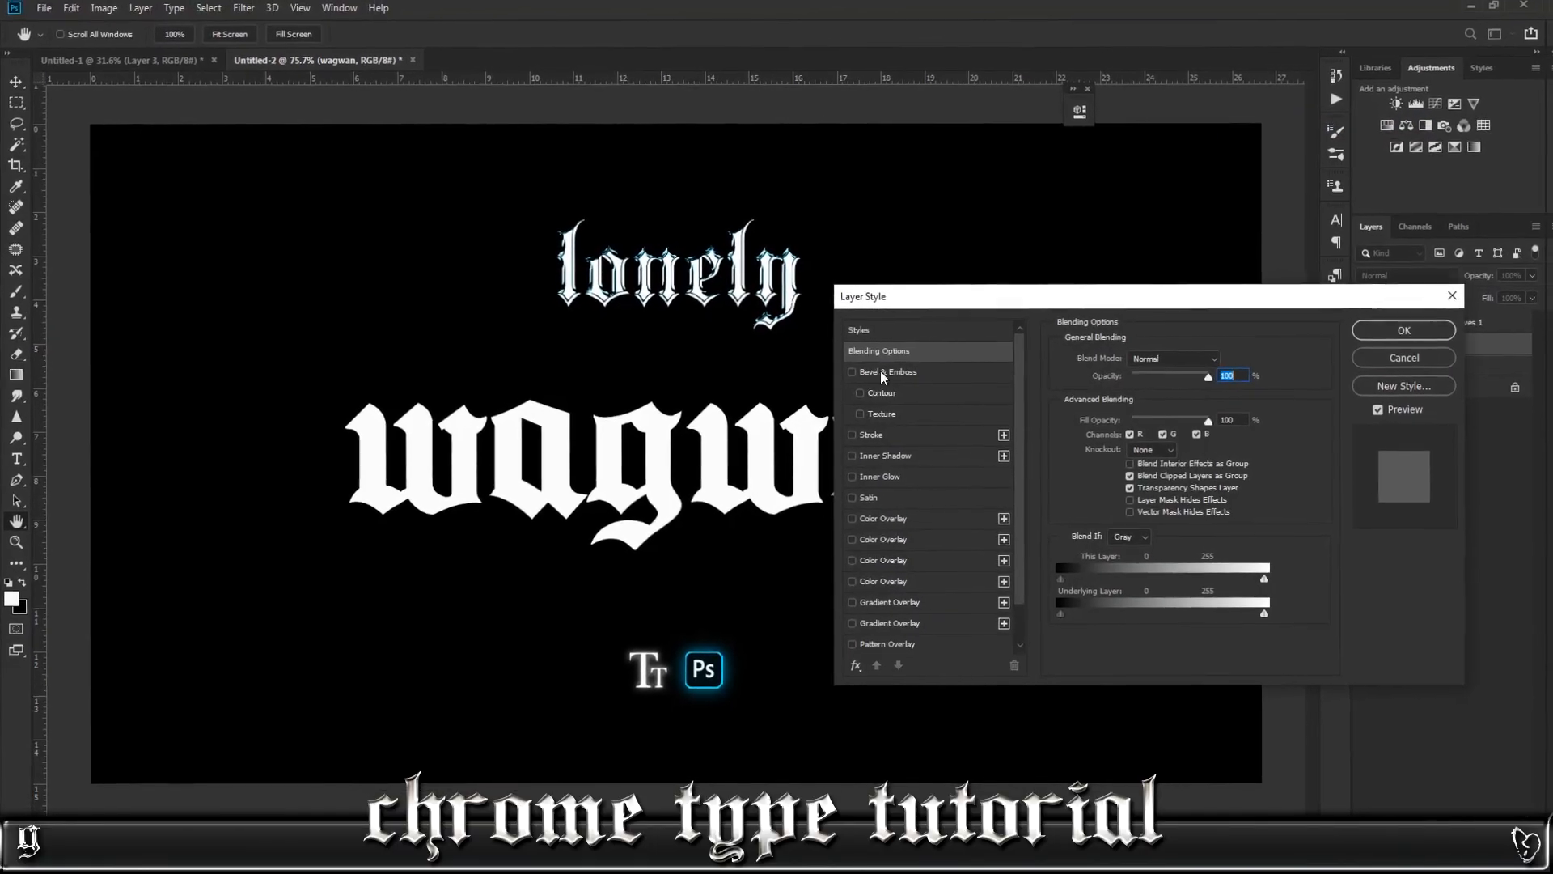
left_click(885, 374)
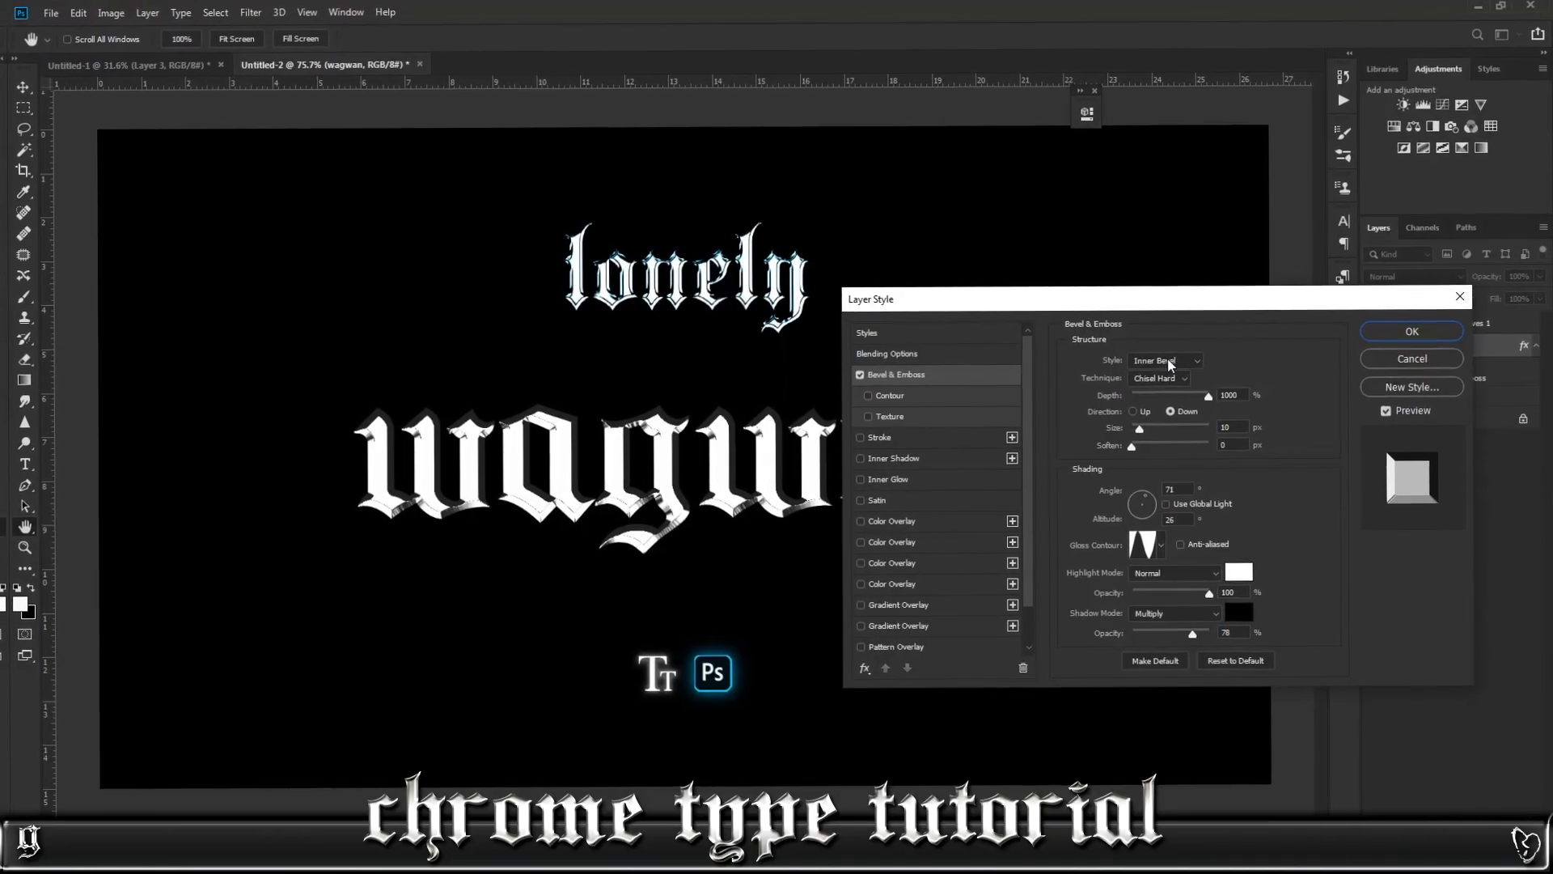
left_click_drag(1194, 393, 1234, 397)
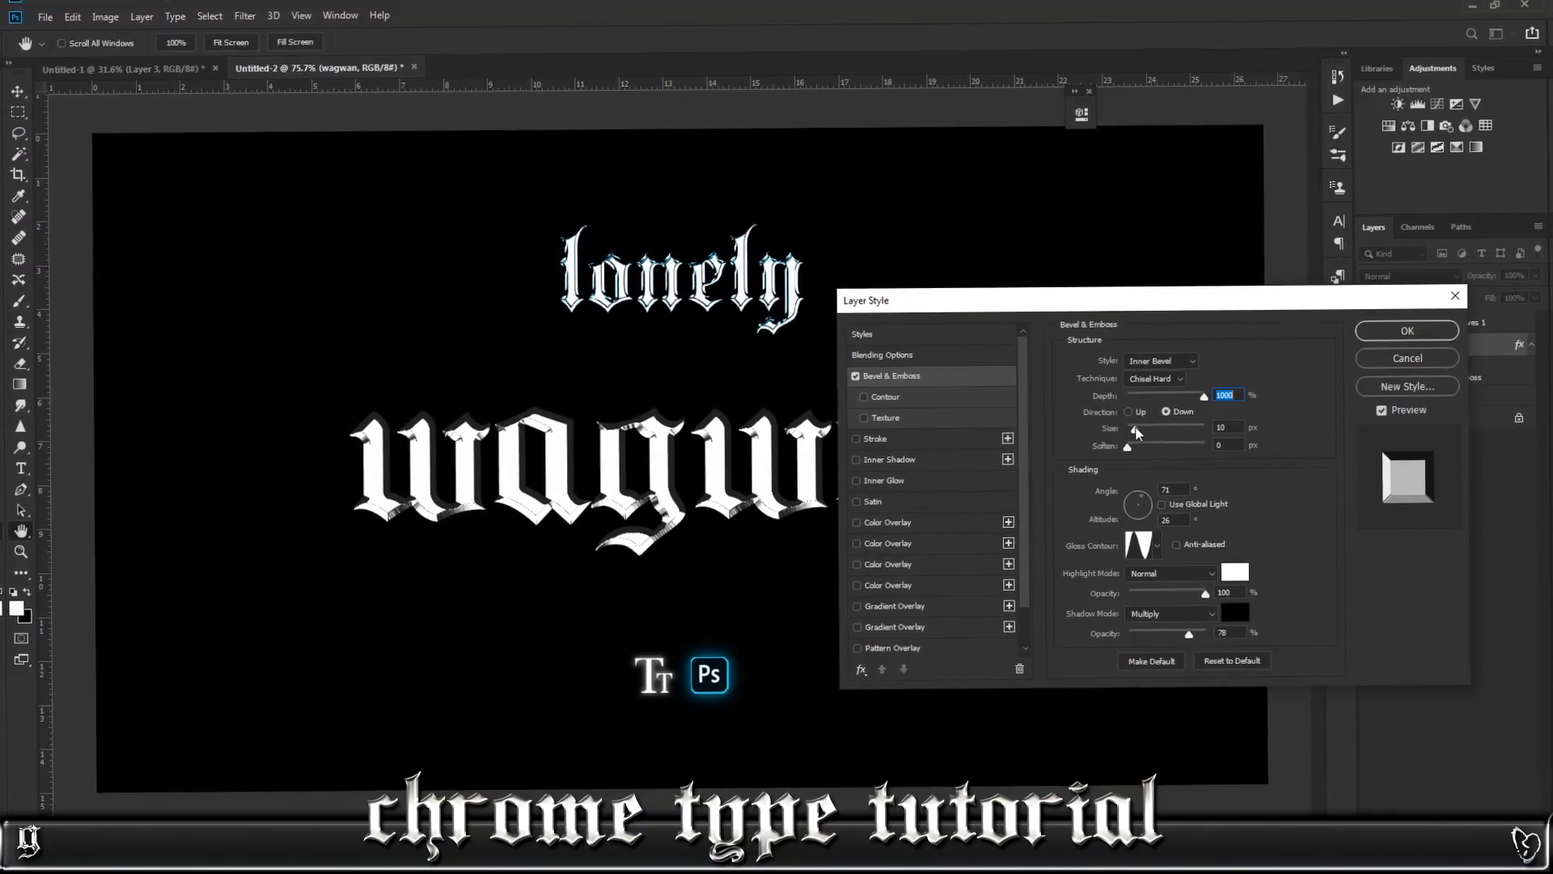
left_click_drag(1130, 430, 1138, 434)
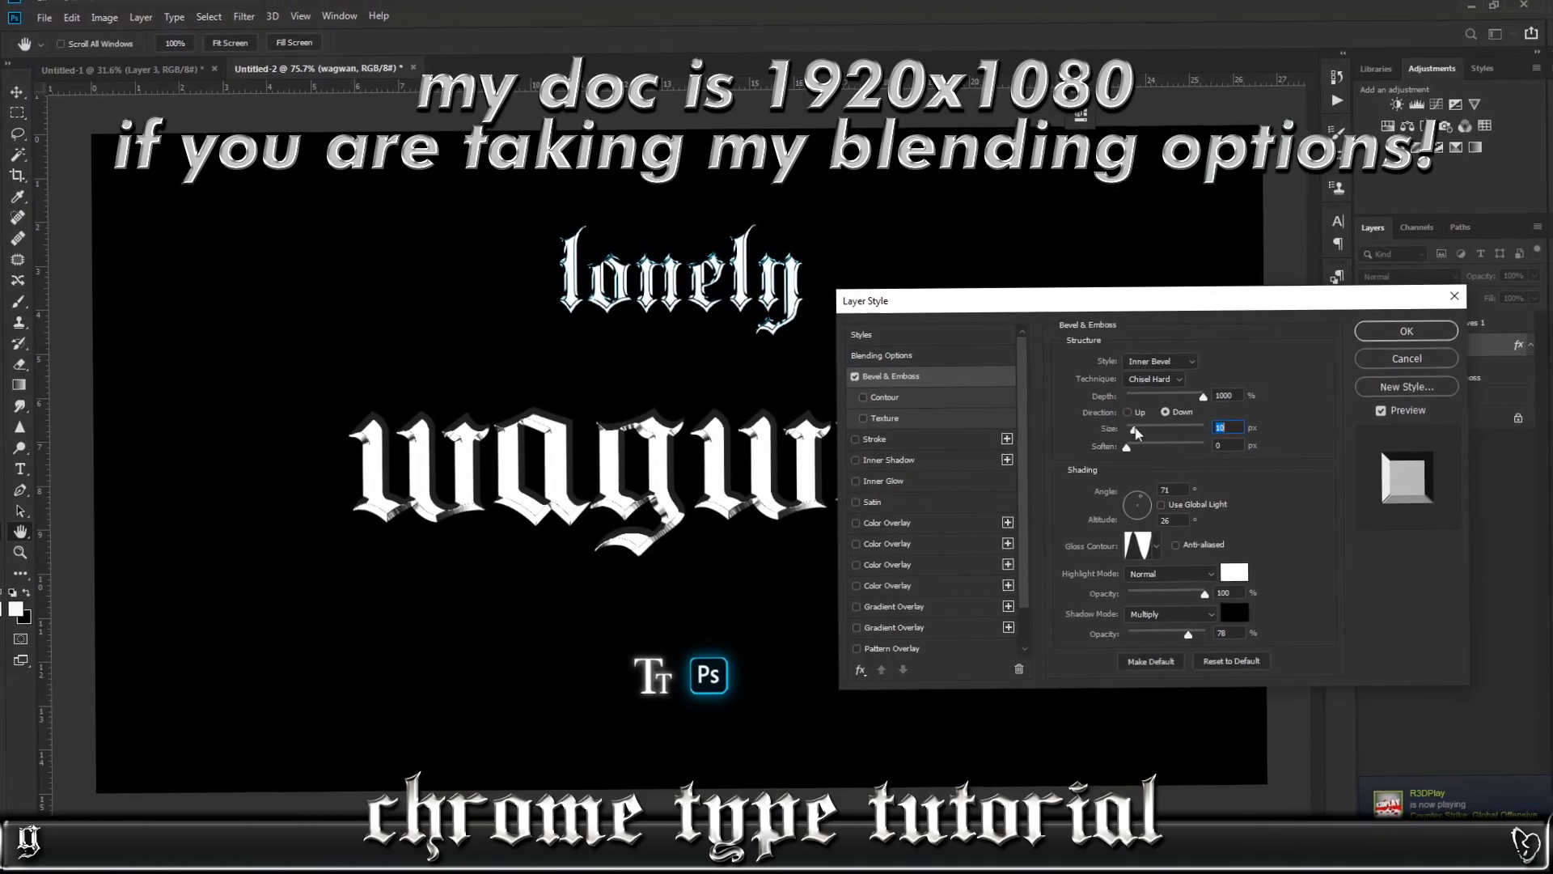
Set the bevel's size to 9 px and its light to a 69° angle with 32° altitude.
left_click_drag(1135, 511, 1143, 509)
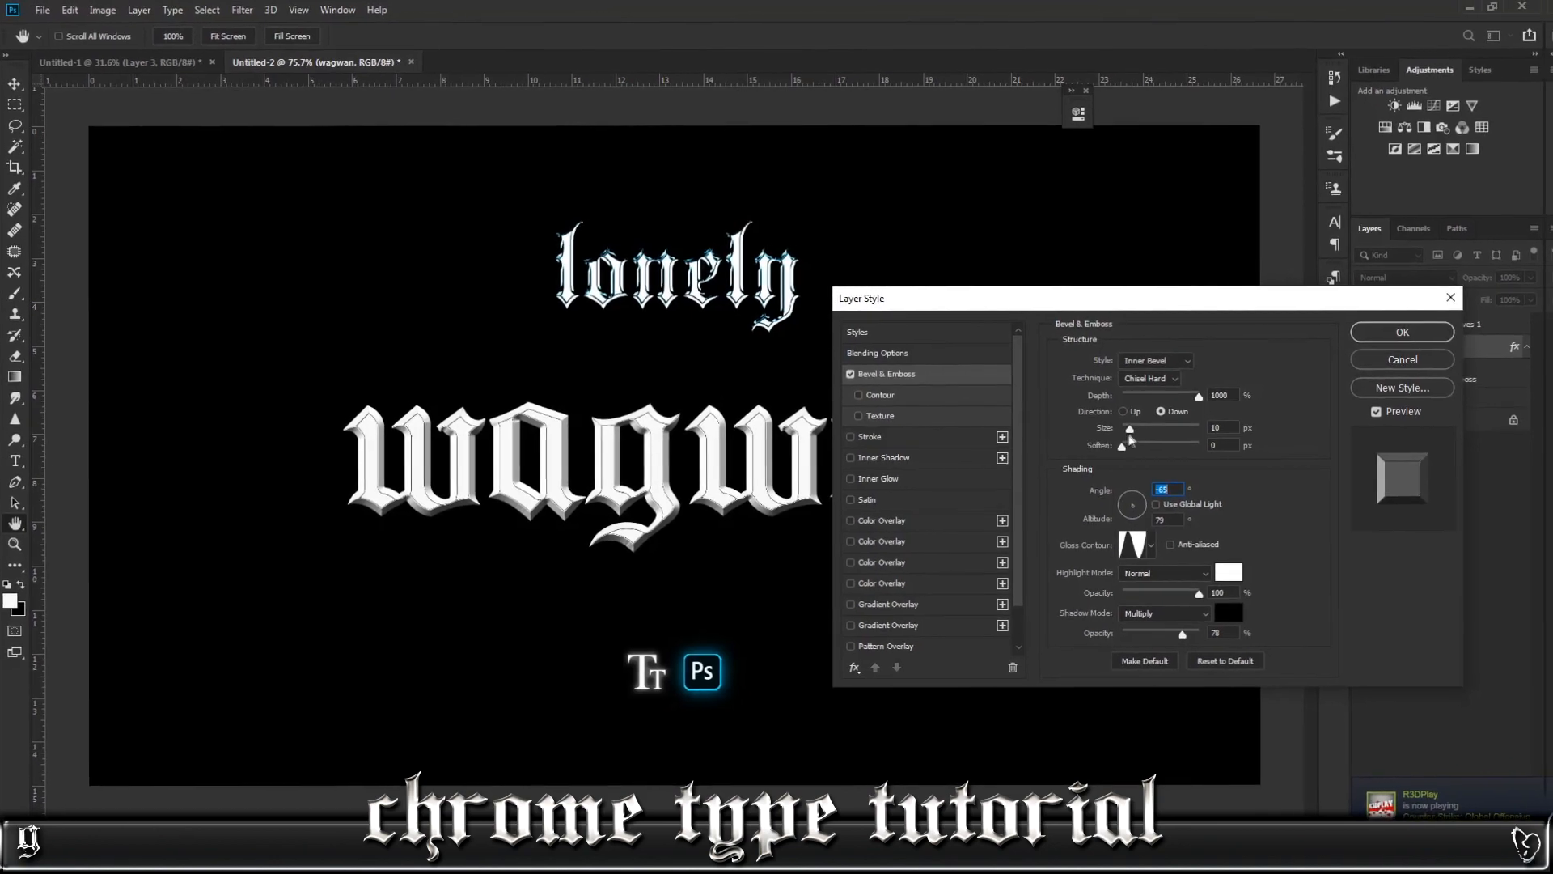
left_click_drag(1142, 436, 1156, 431)
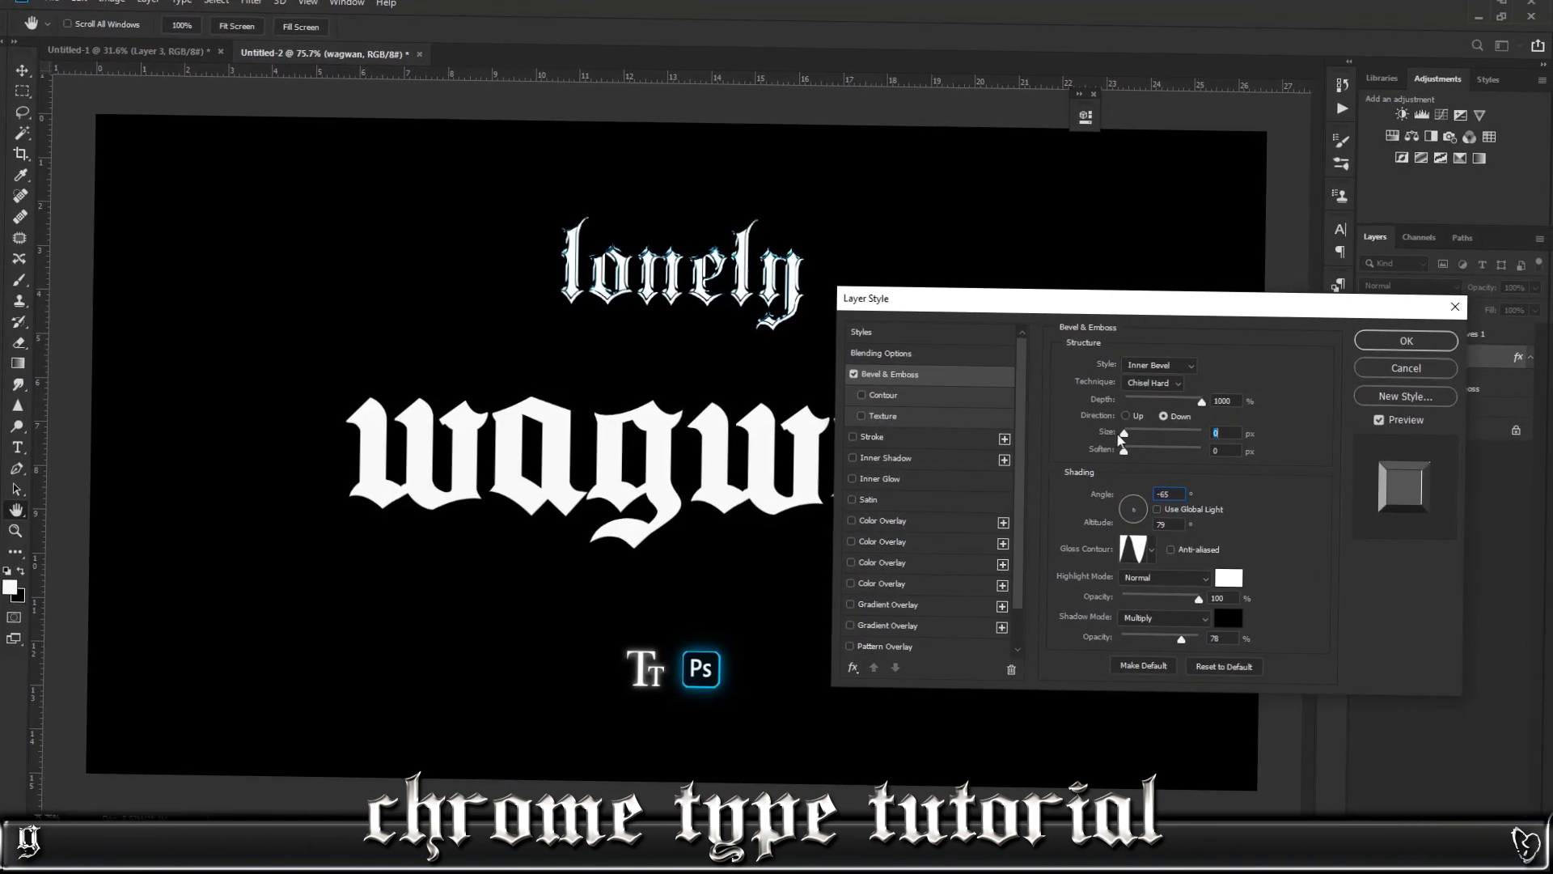
left_click_drag(1124, 441, 1133, 429)
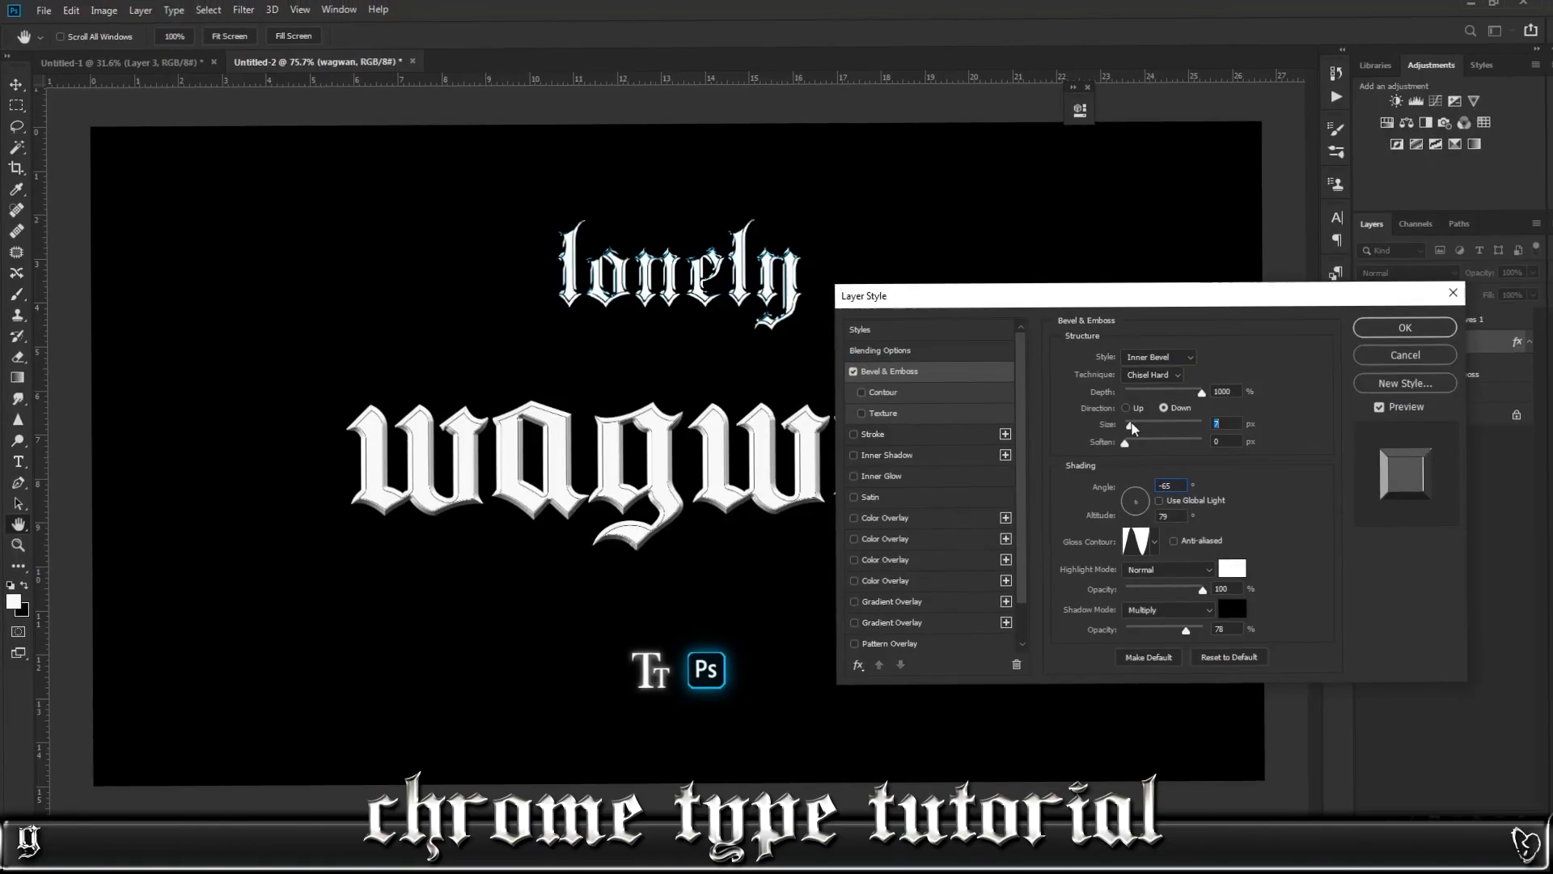
left_click_drag(1139, 431, 1141, 430)
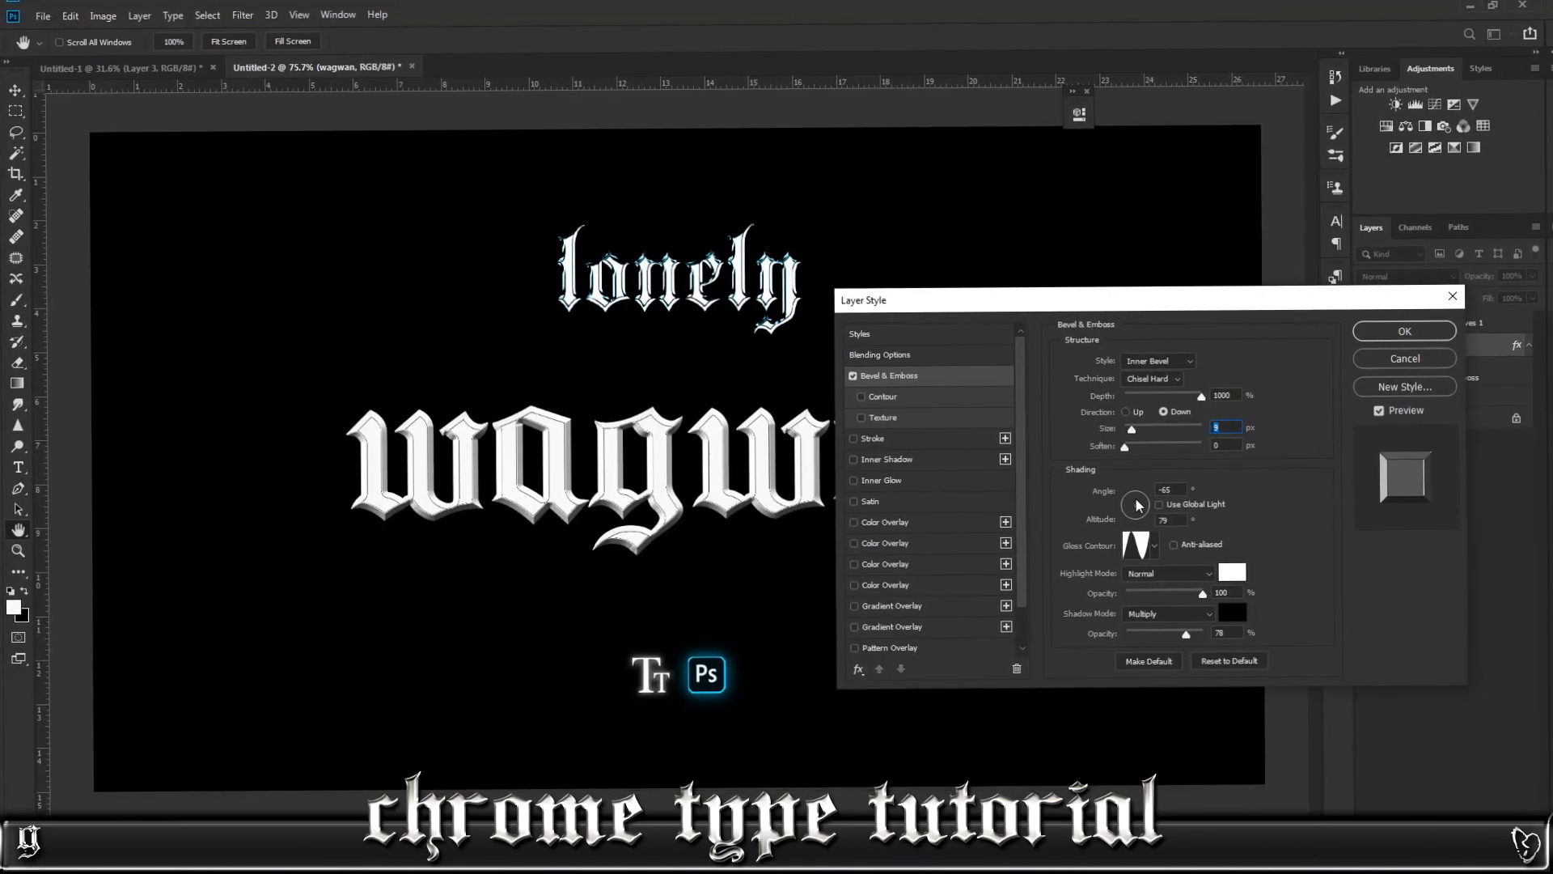
mouse_move(1131, 503)
left_mouse_down()
mouse_move(1137, 516)
mouse_move(1140, 499)
left_mouse_up()
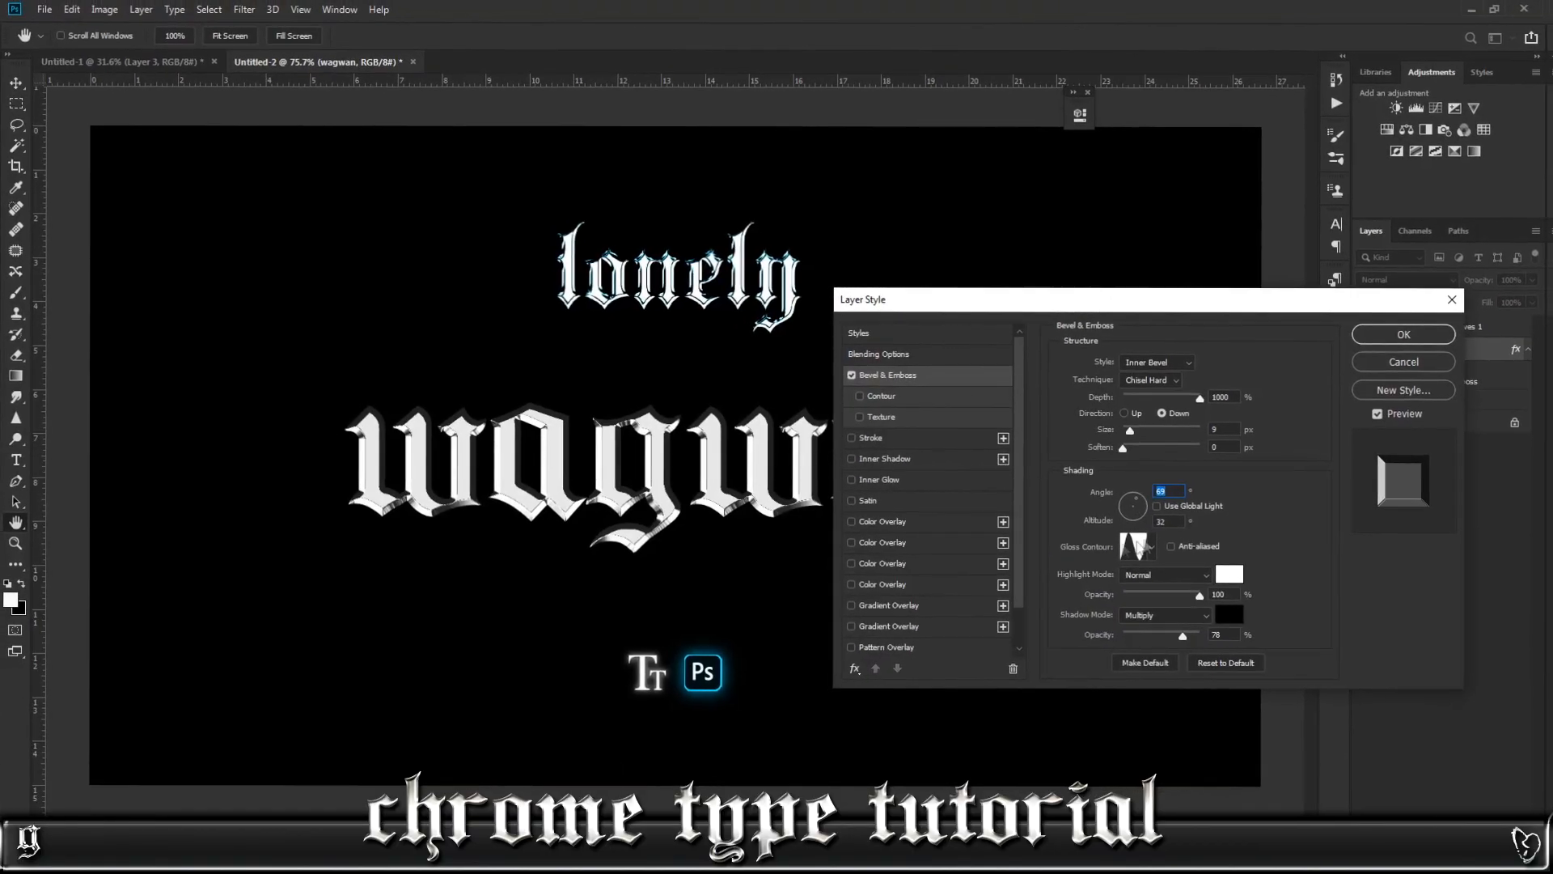
Try the Linear gloss contour on the bevel with the light at a 49° angle and 69° altitude.
left_click(1158, 547)
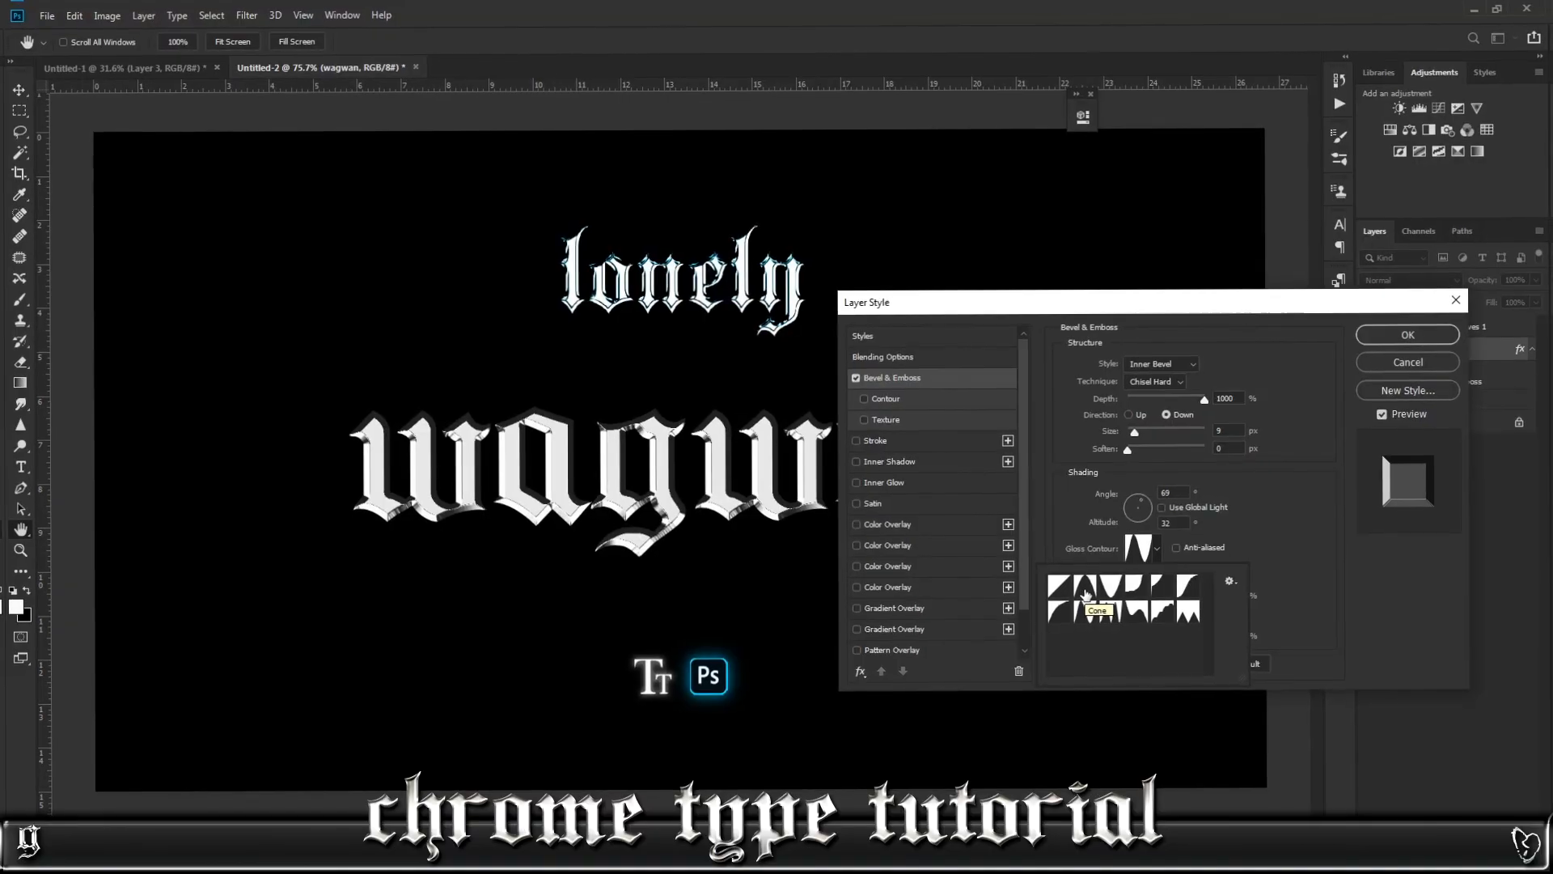
left_click(1058, 584)
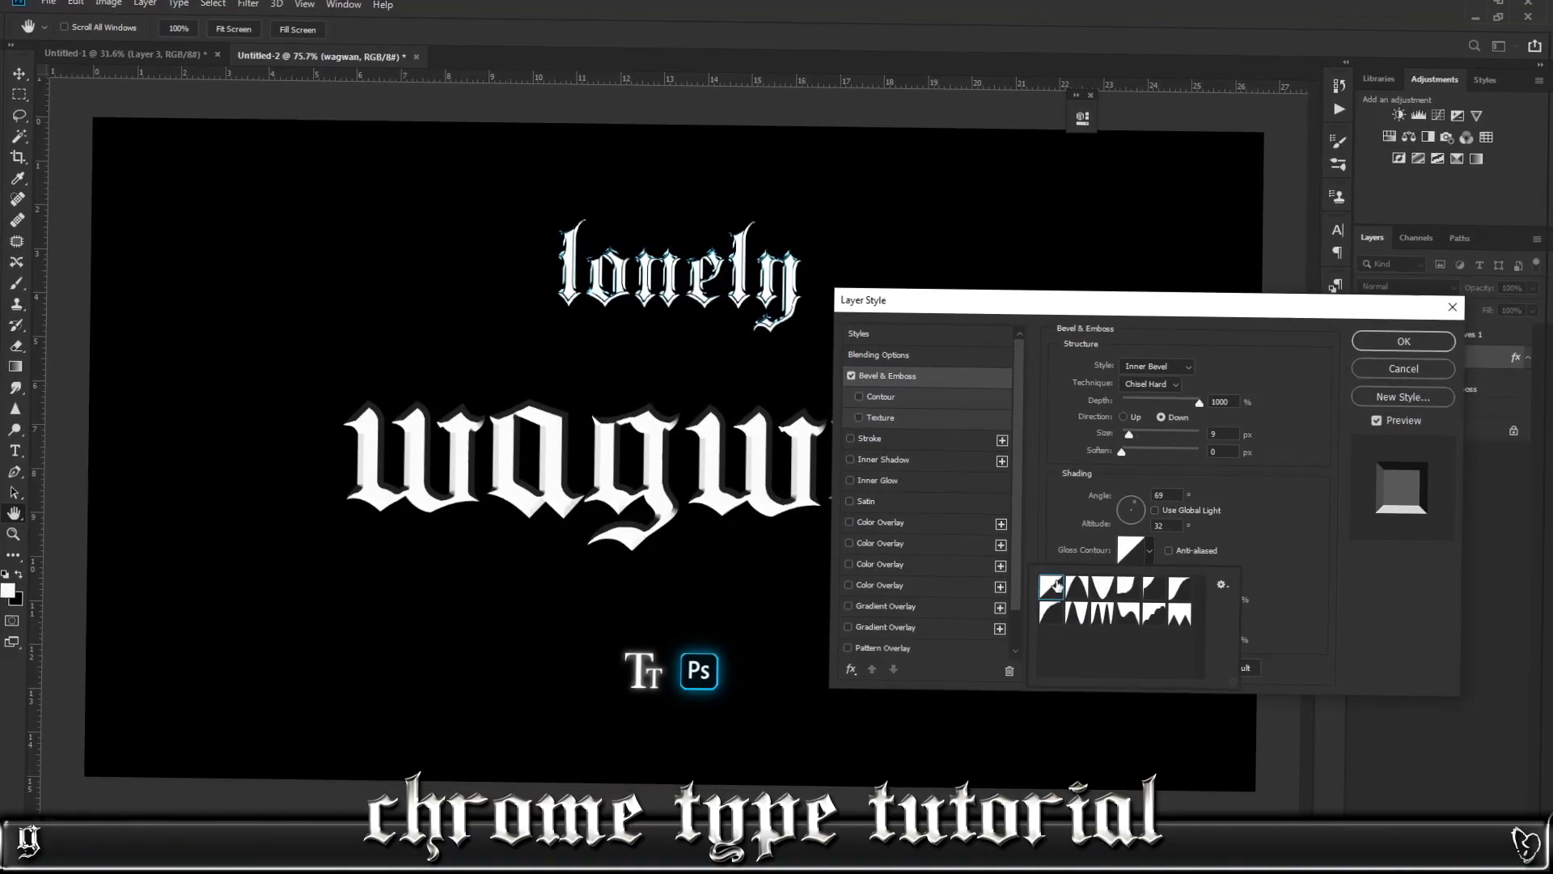
mouse_move(1137, 498)
left_mouse_down()
mouse_move(1126, 512)
mouse_move(1141, 515)
left_mouse_up()
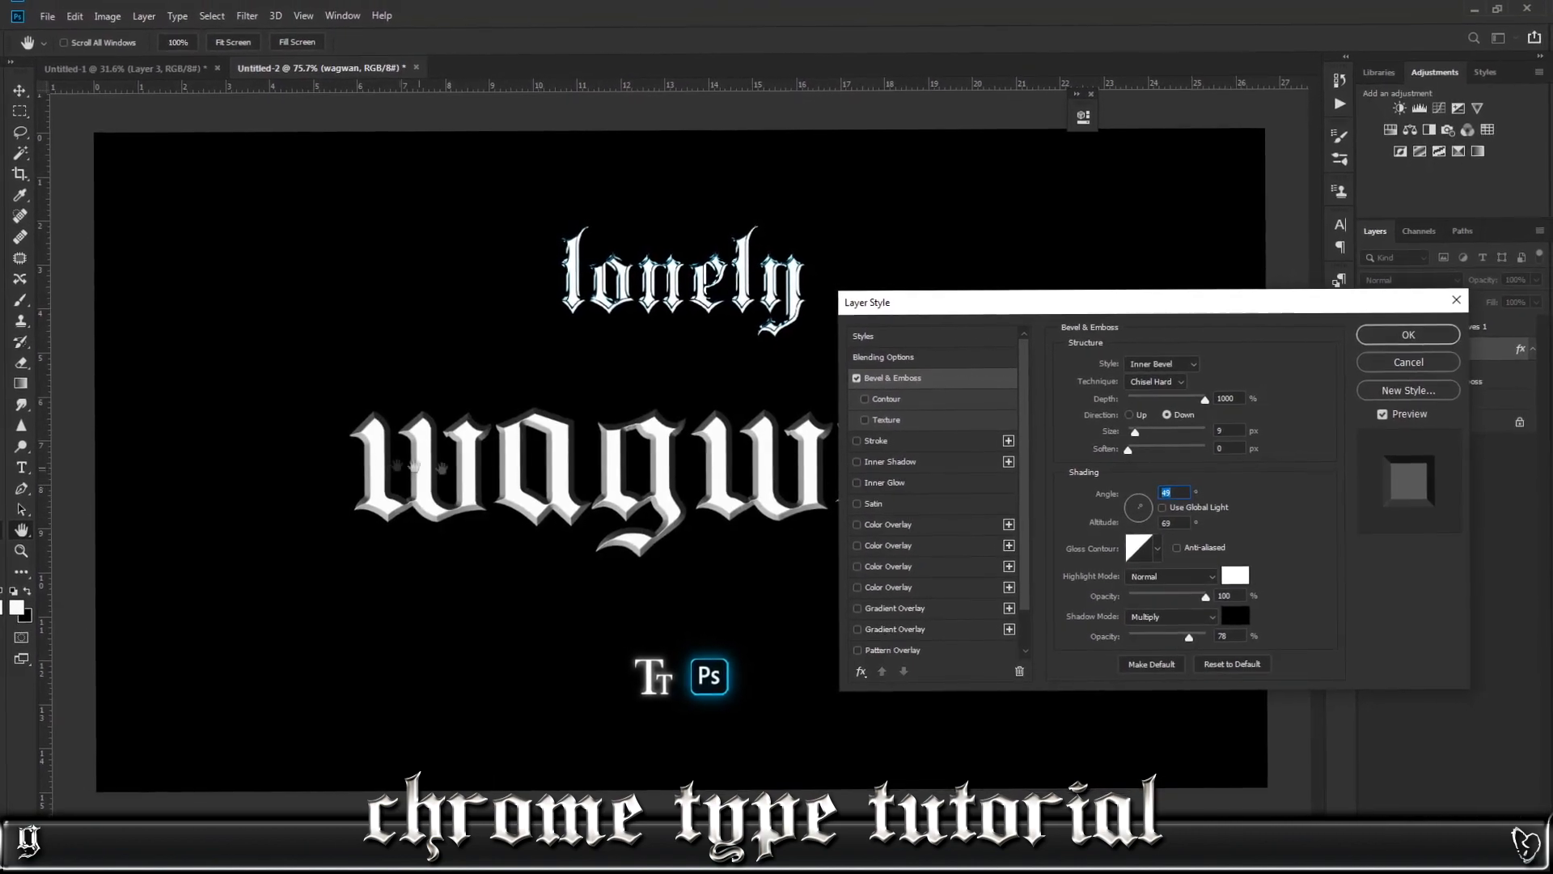
Give the bevel the Ring gloss contour, an 83° light angle with 11° altitude, and 73% shadow opacity.
left_click(1155, 548)
left_click(1086, 611)
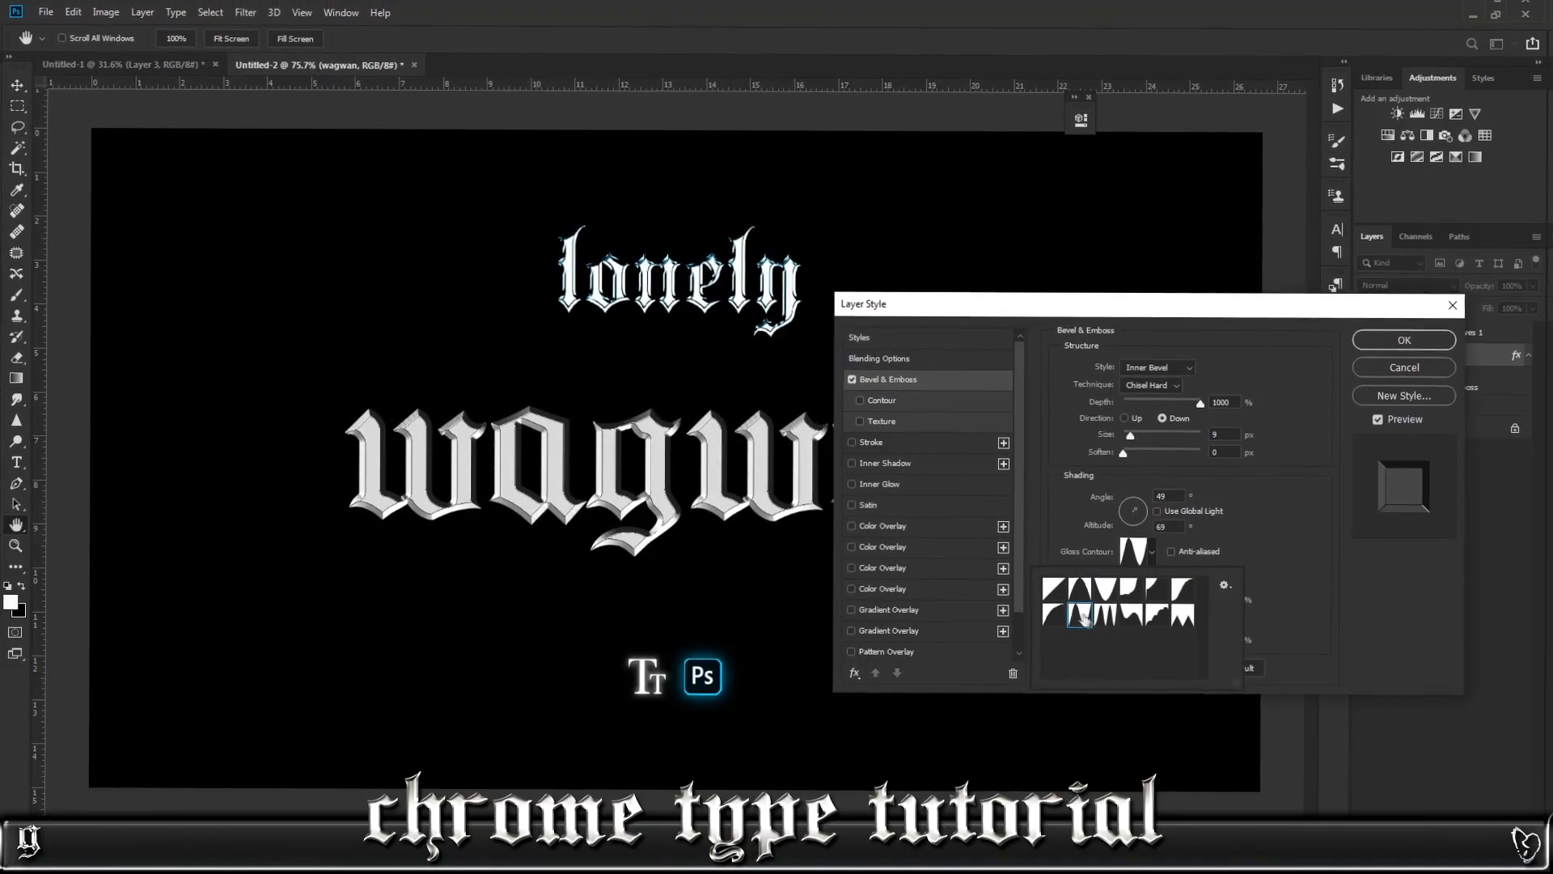
left_click_drag(1141, 518, 1137, 498)
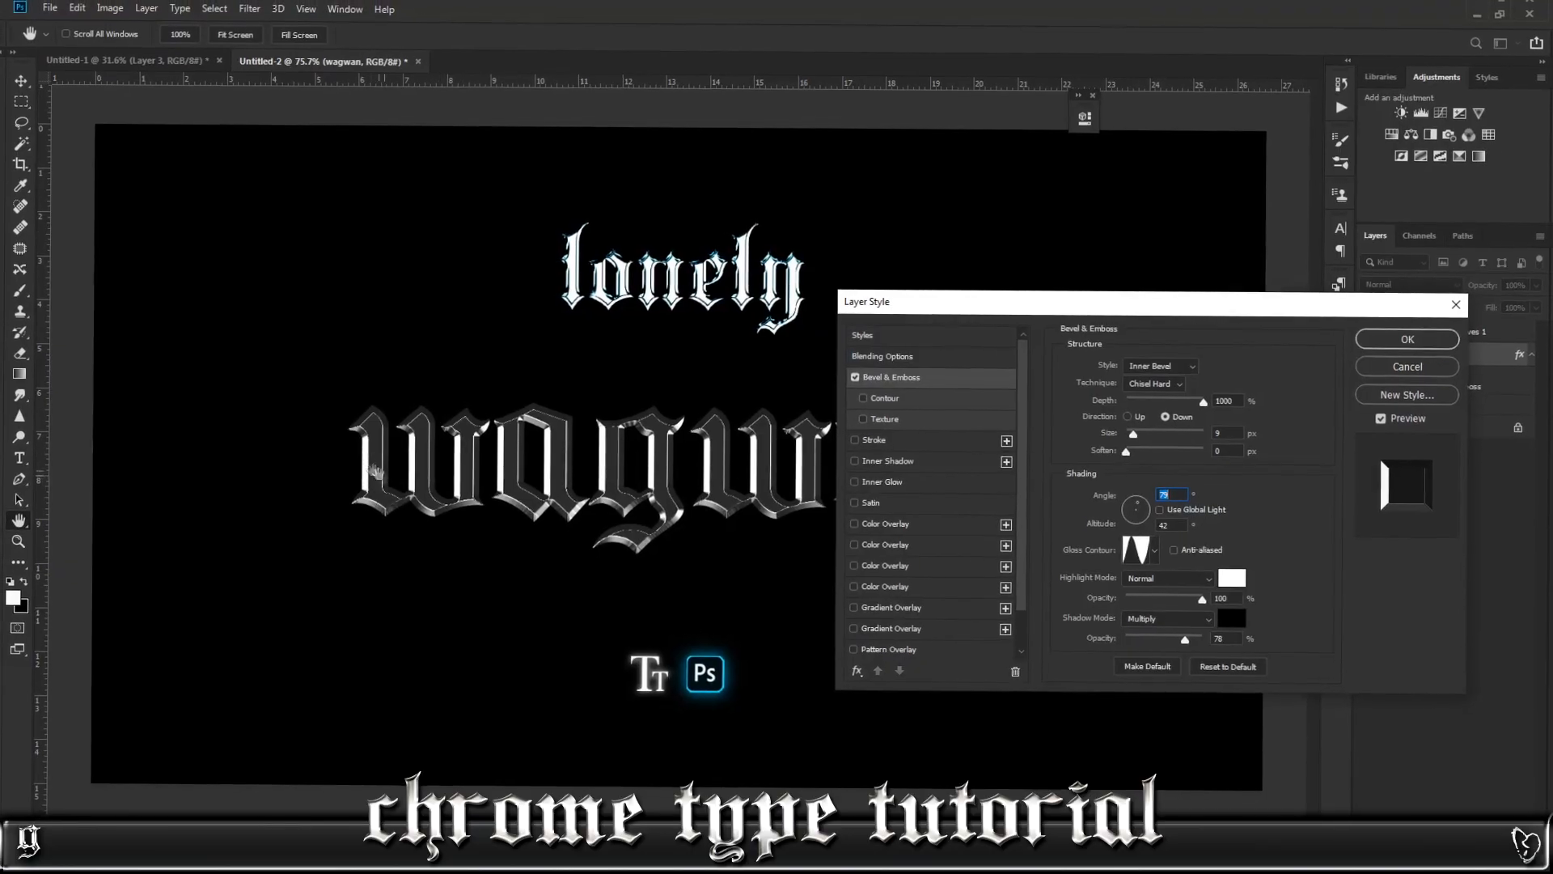
left_click_drag(1136, 503, 1138, 524)
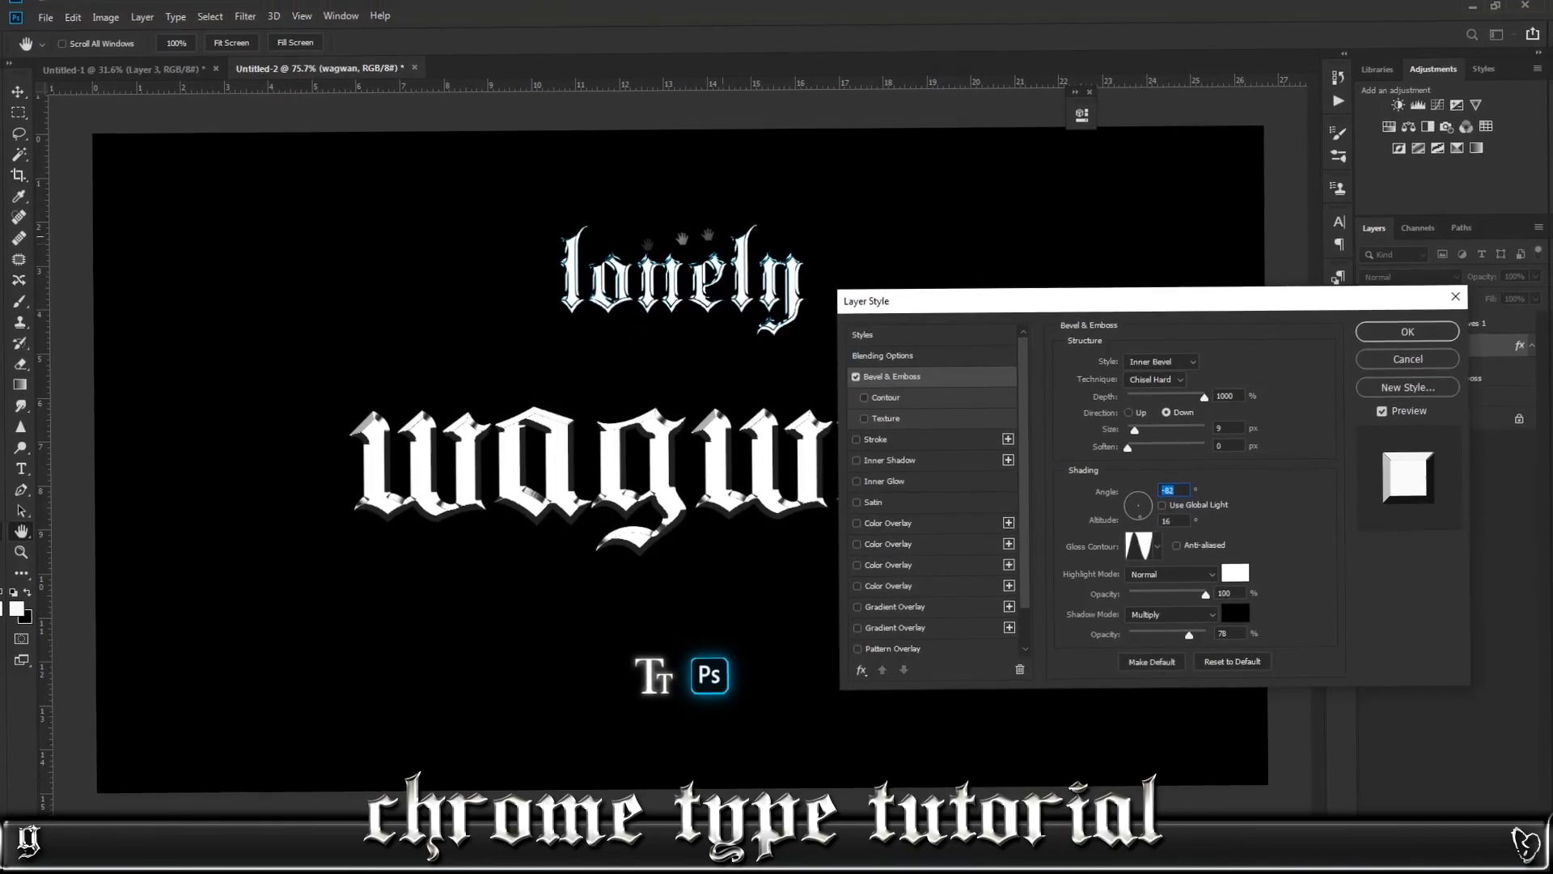
left_click_drag(1130, 501, 1137, 497)
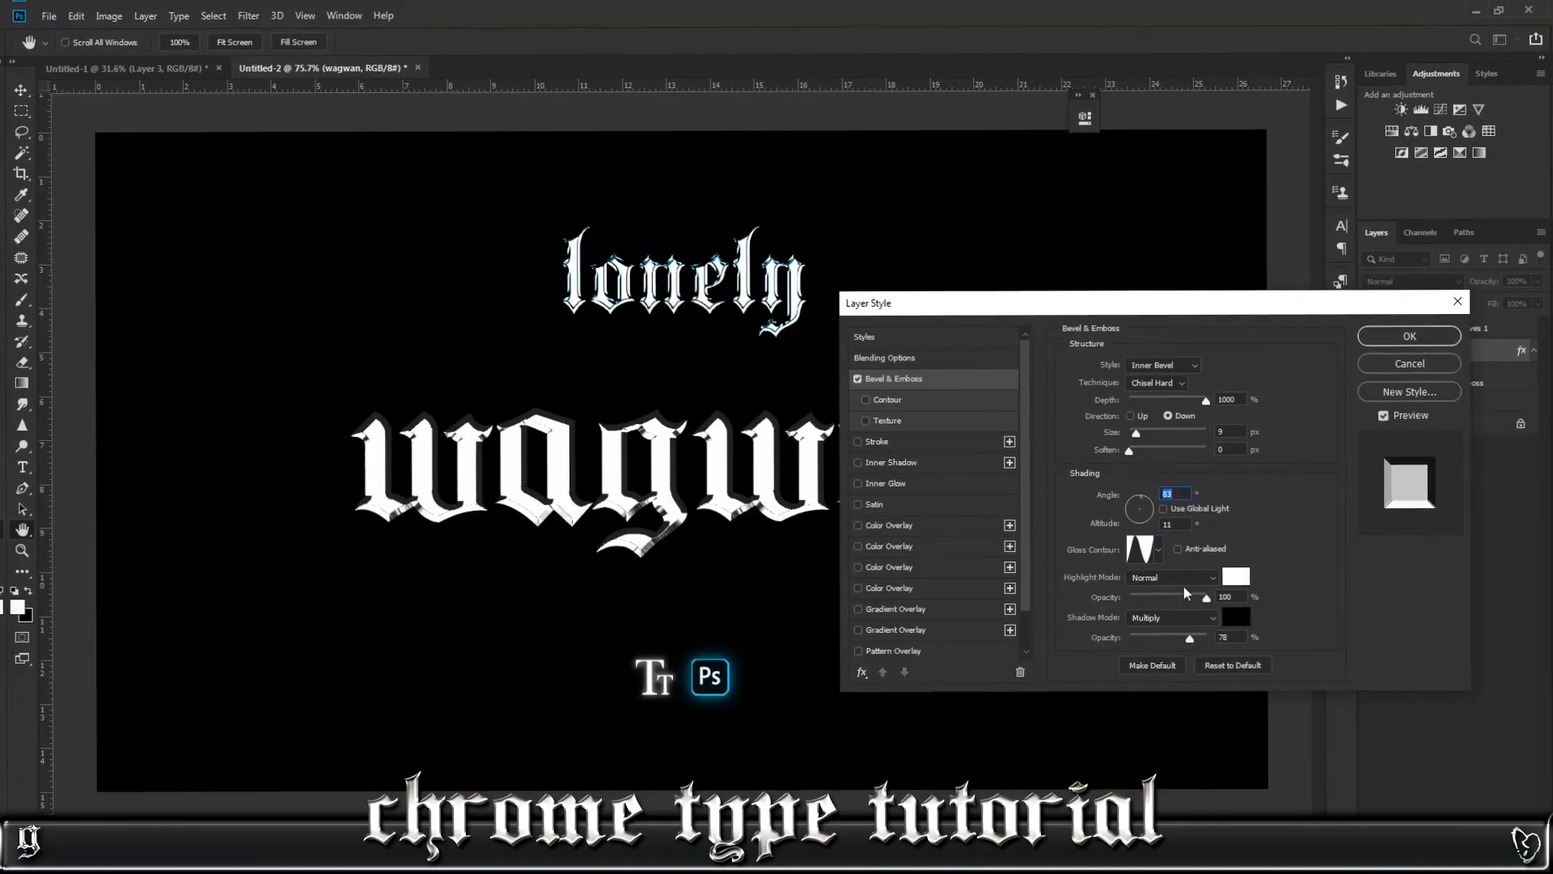
left_click_drag(1202, 598, 1182, 633)
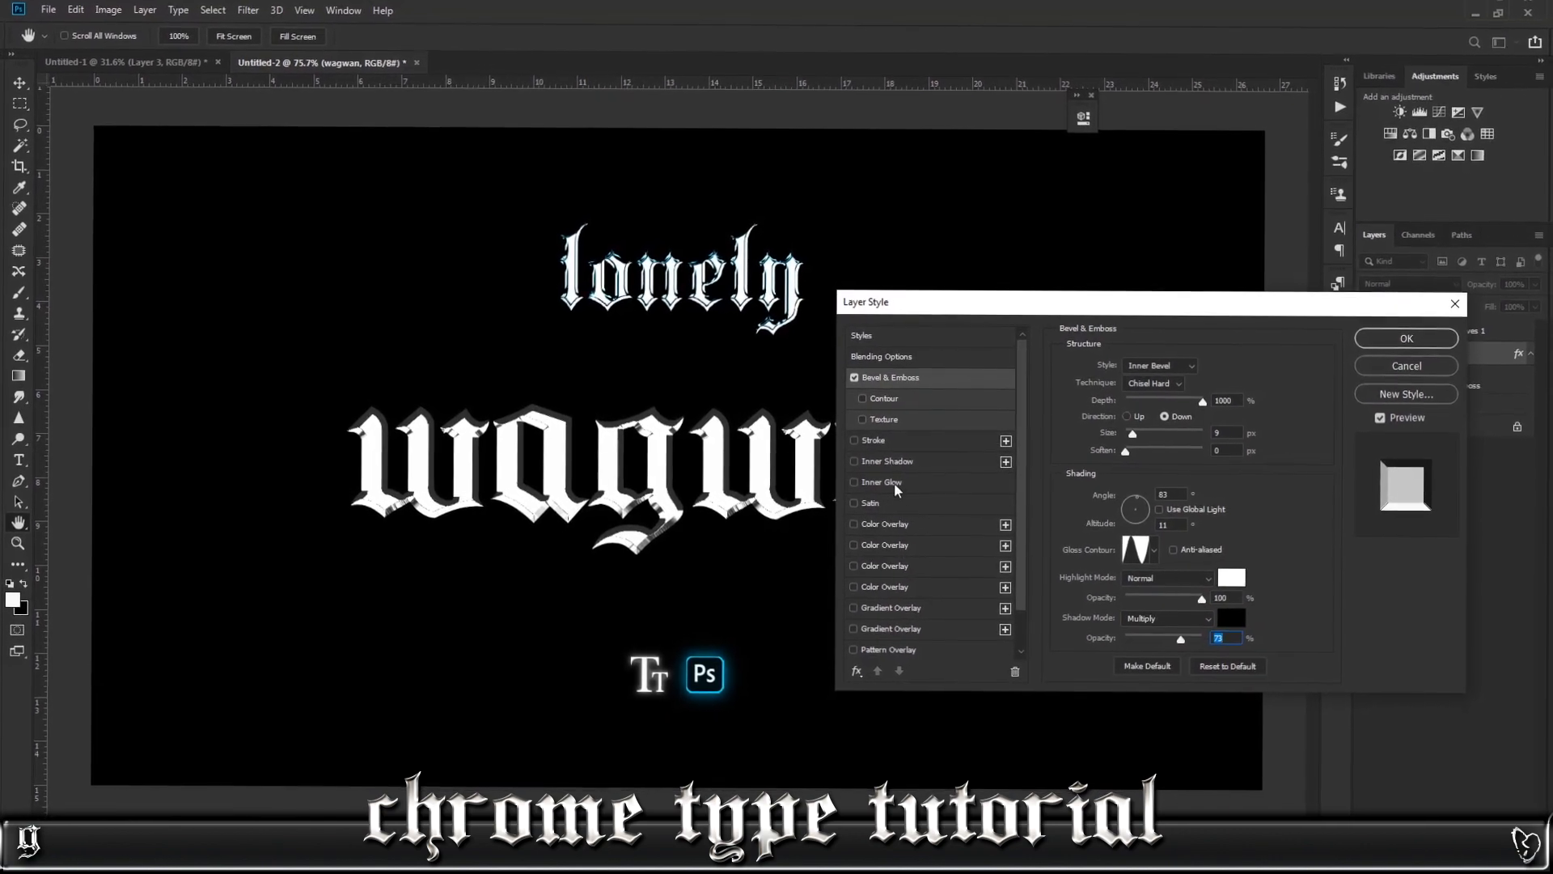
Add an inner glow to the wagwan text in blue #0090ff with increased opacity.
left_click(893, 483)
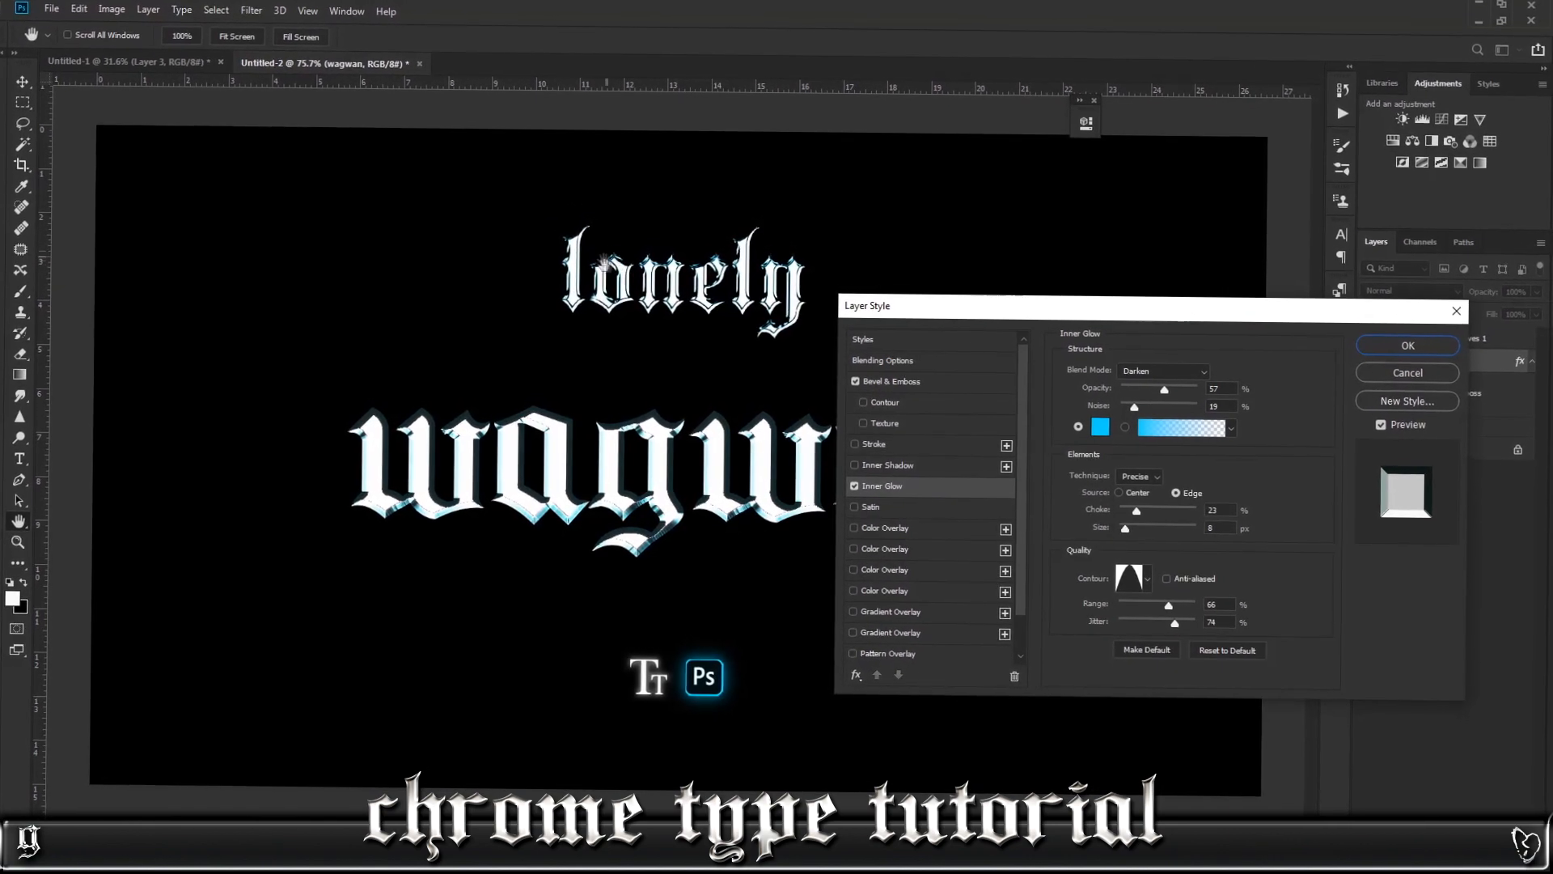
left_click(1102, 421)
left_click_drag(1247, 383, 1246, 371)
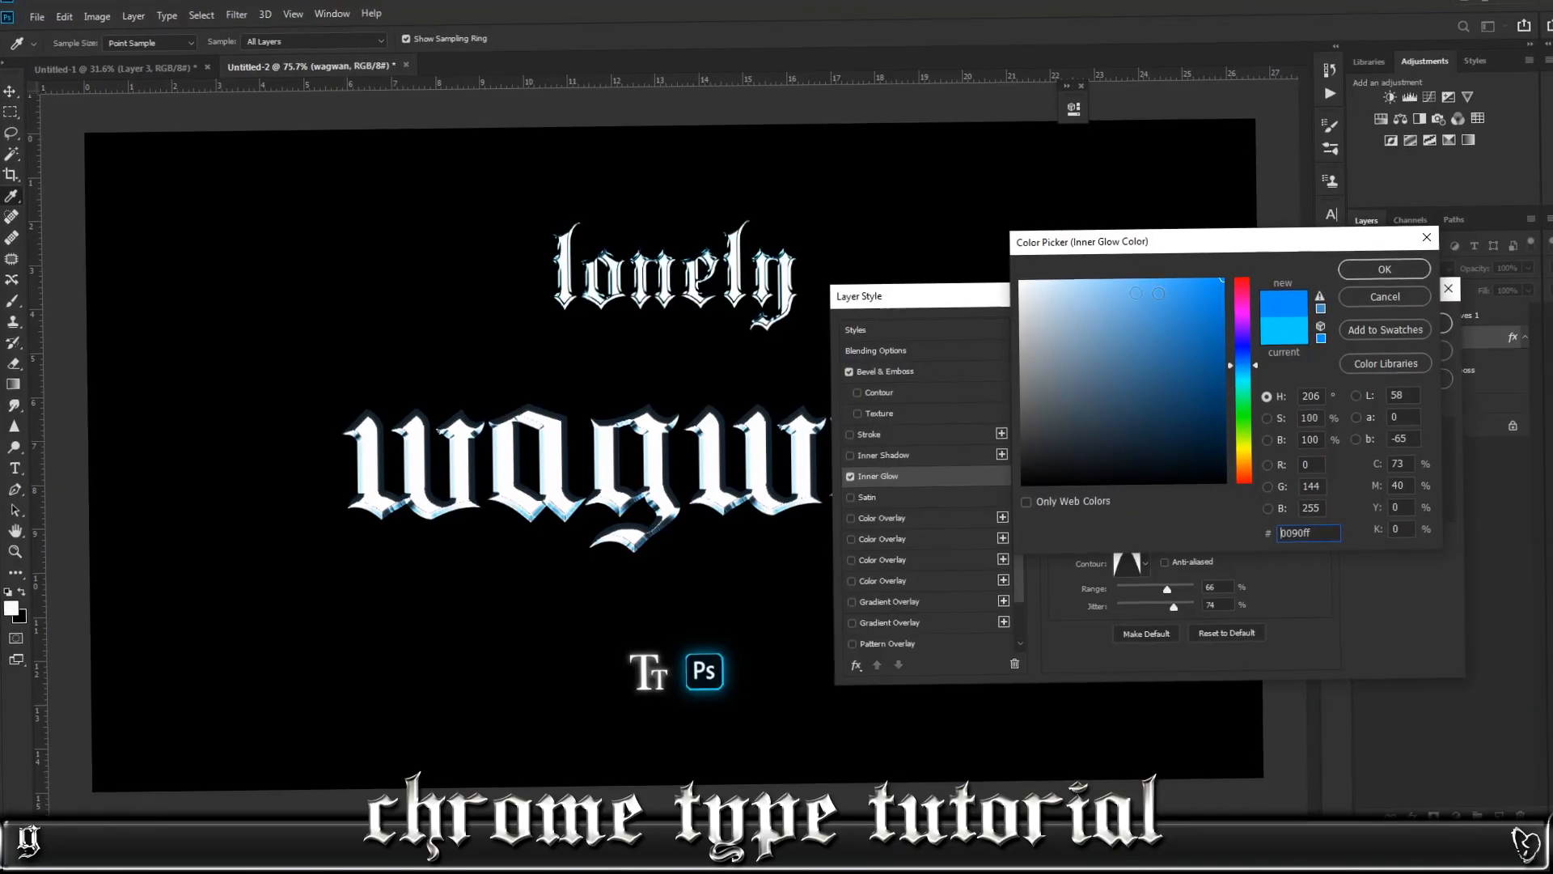
left_click(1386, 280)
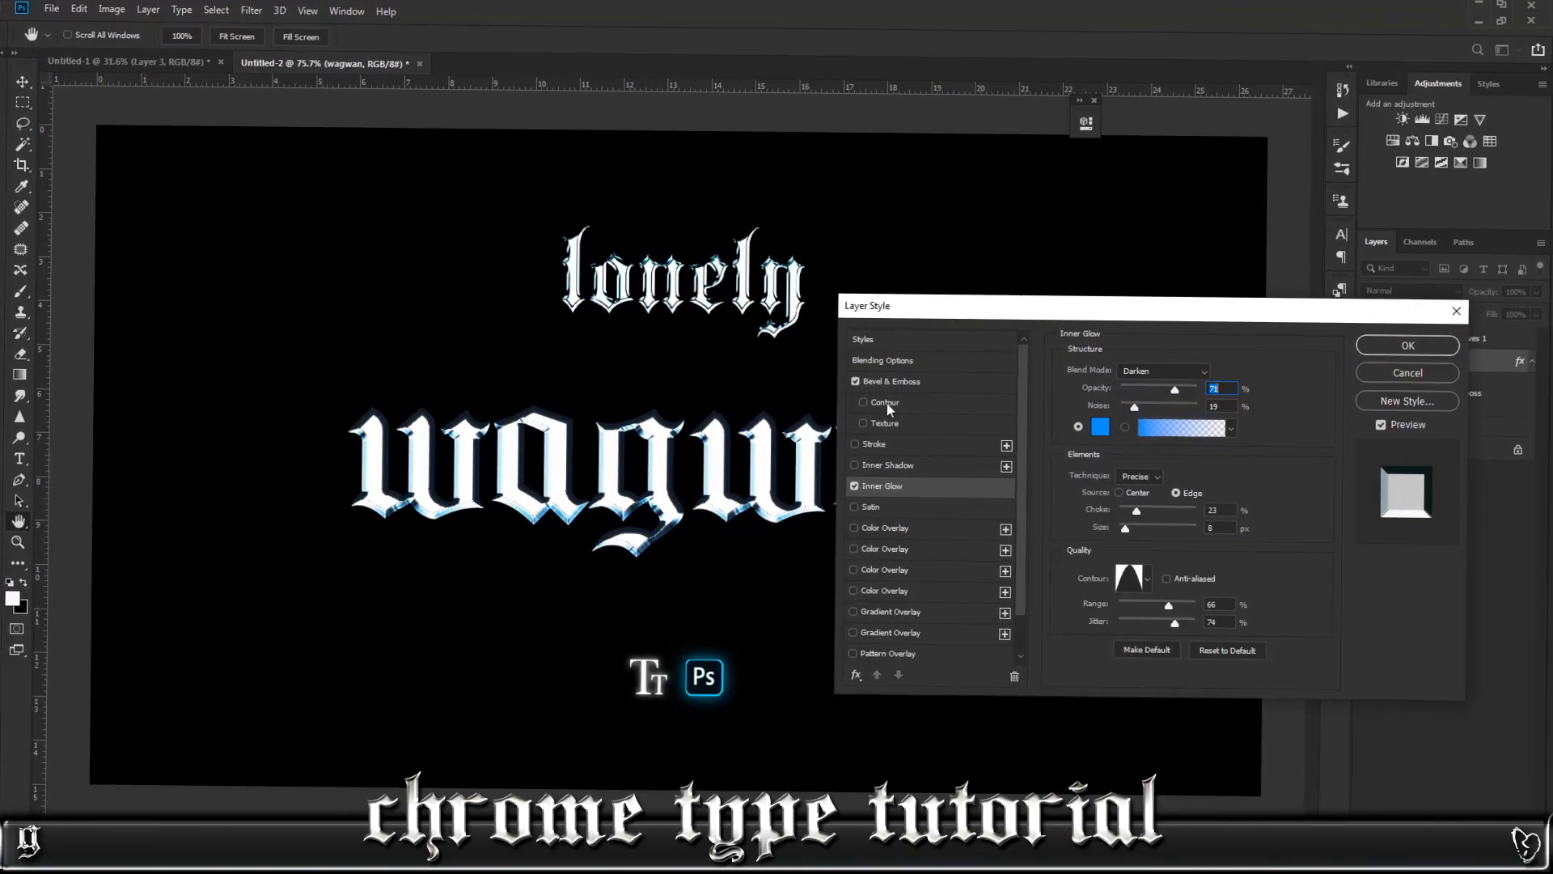
Enable the bevel's contour with the Cone shape and a 14% range, and apply the layer style.
left_click(885, 396)
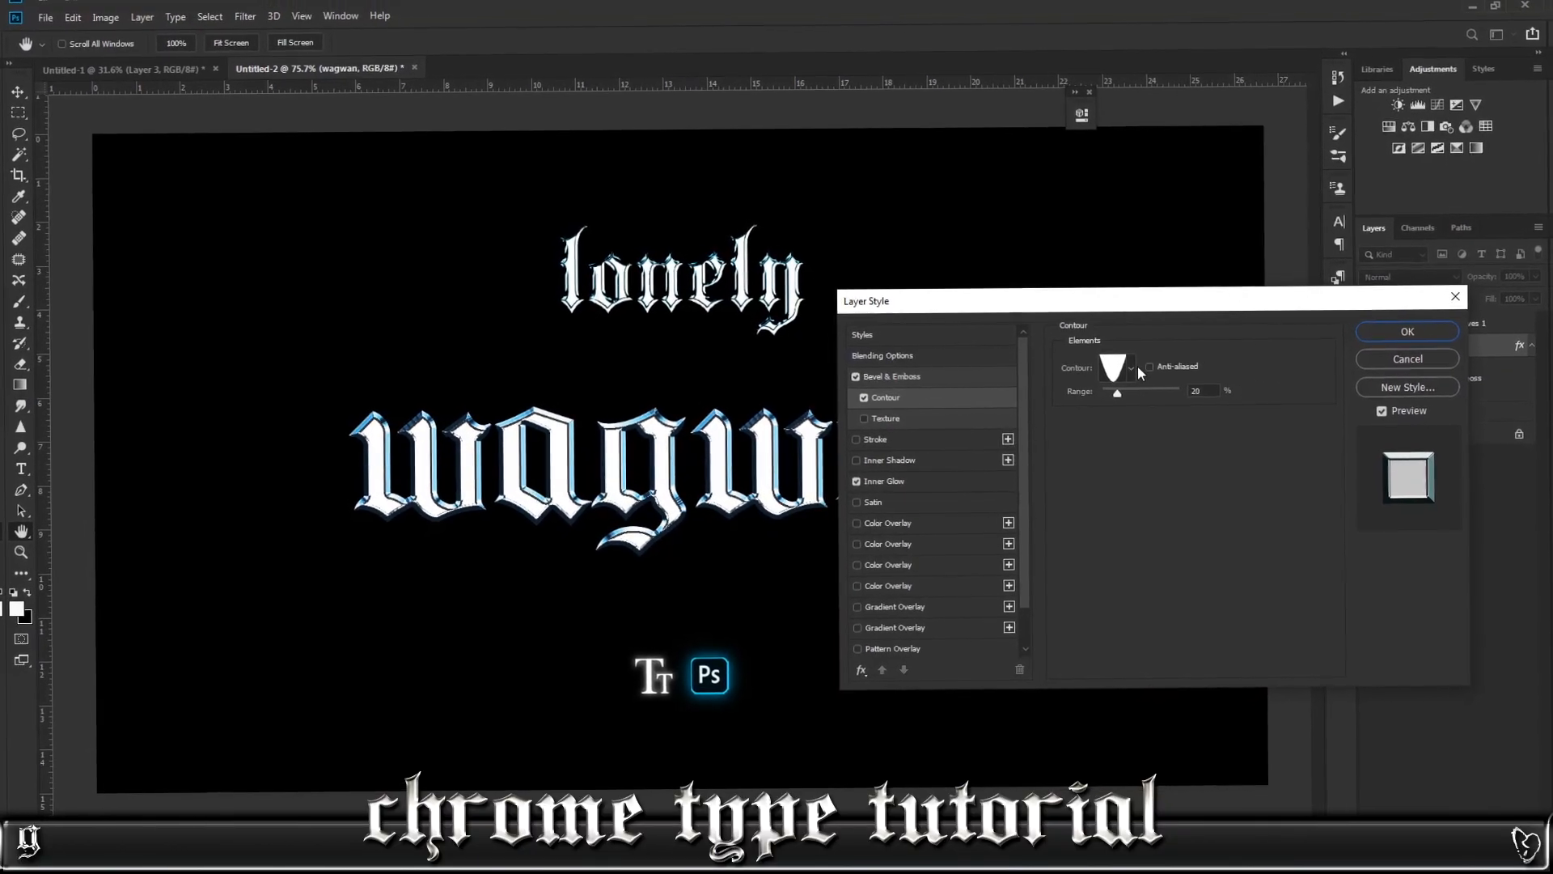
left_click(1131, 368)
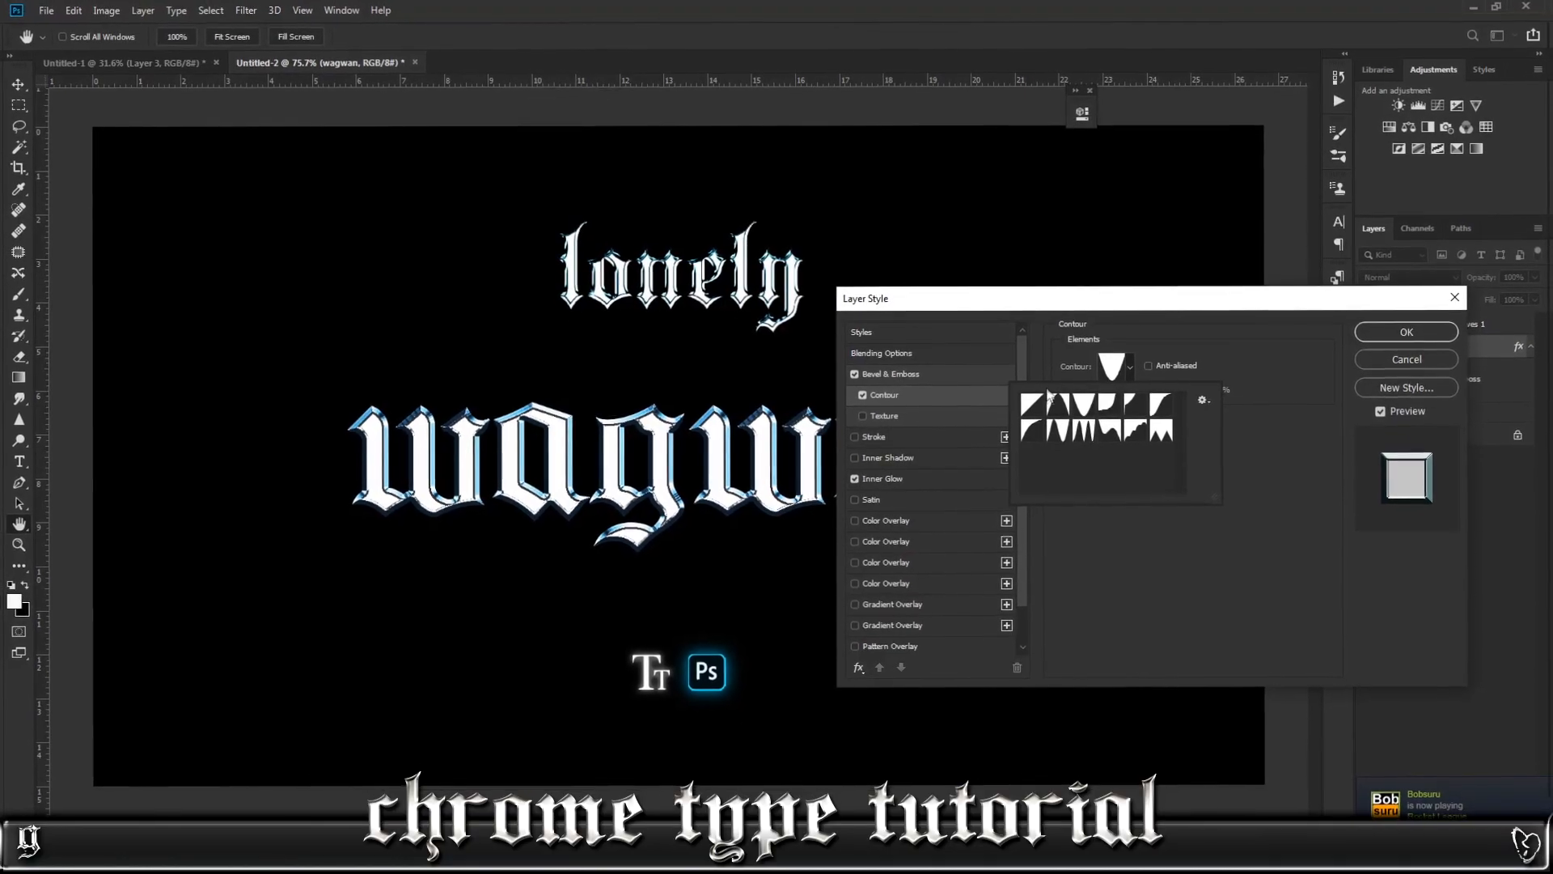
left_click(1034, 404)
left_click(1054, 407)
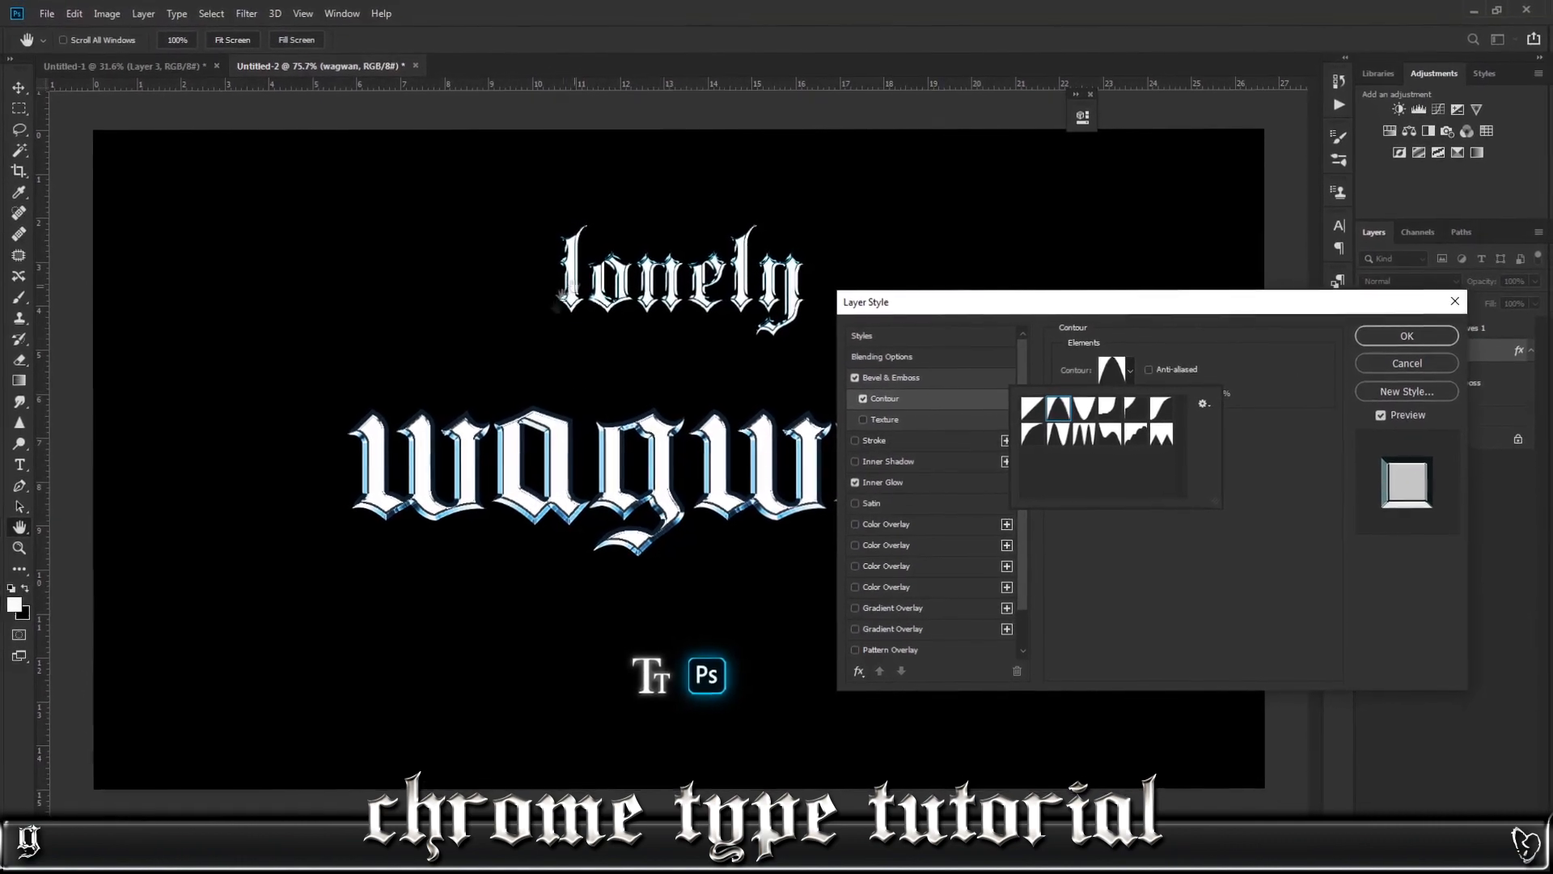
left_click(1095, 534)
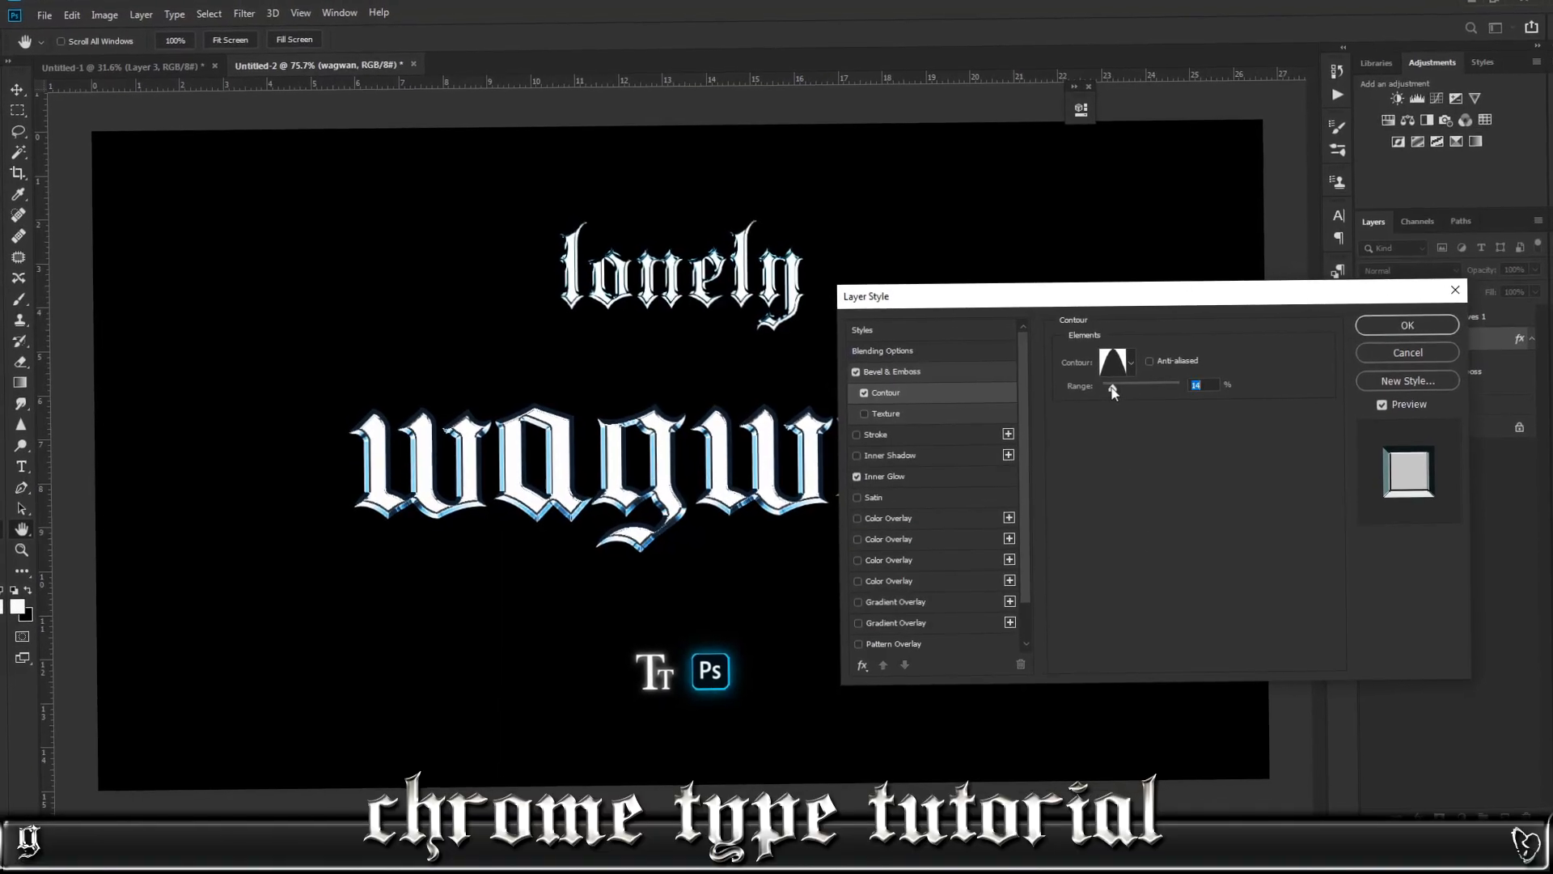
key("Return")
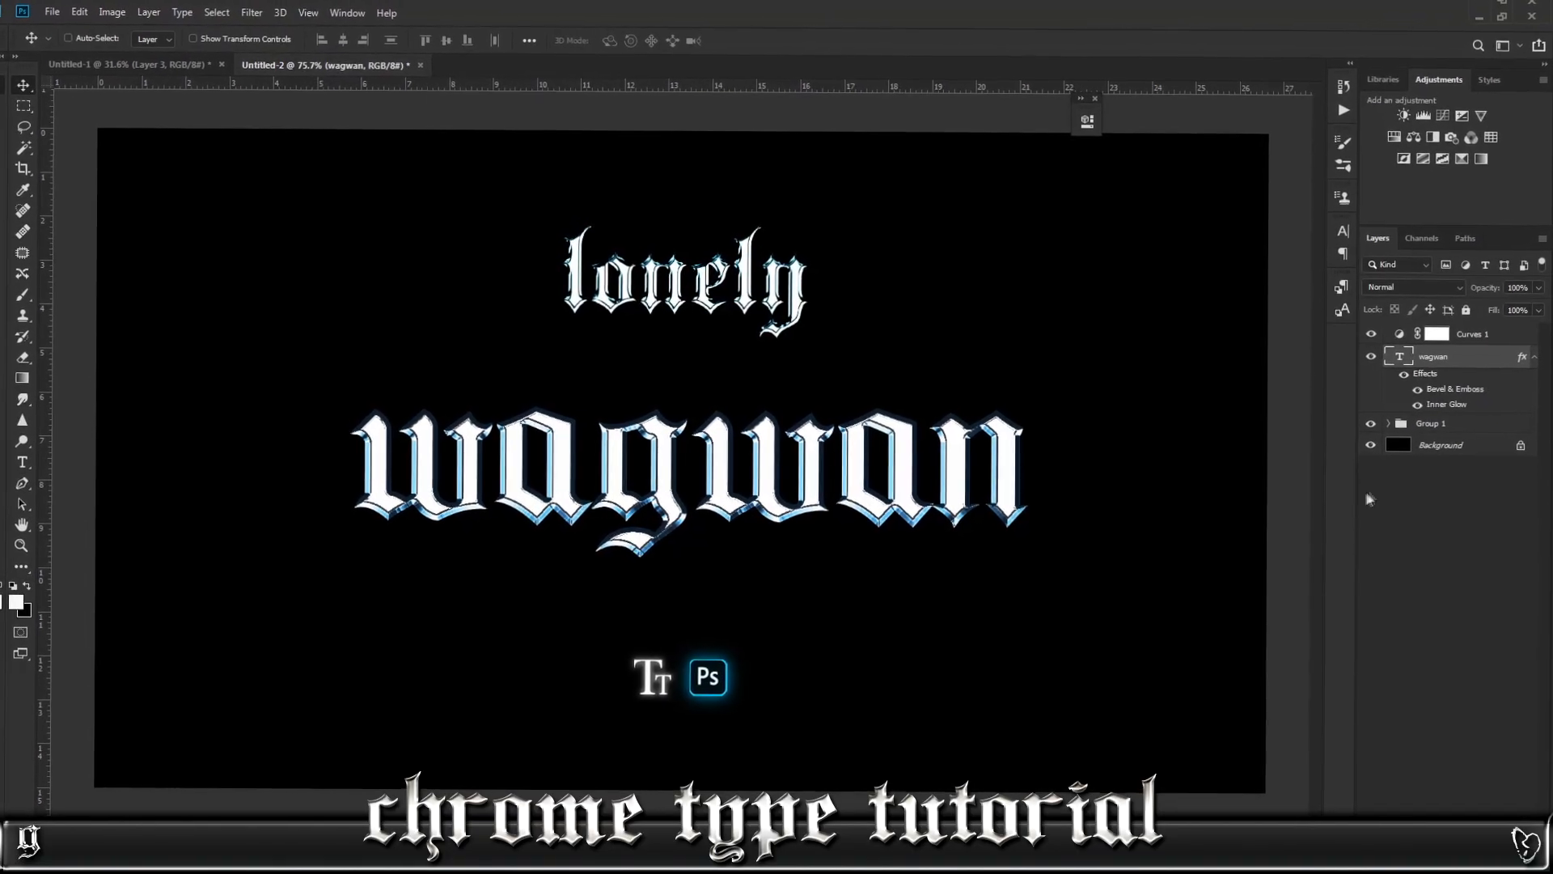
Rasterize the layer style on a duplicate of the wagwan layer and hide the original text layer.
right_click(1455, 358)
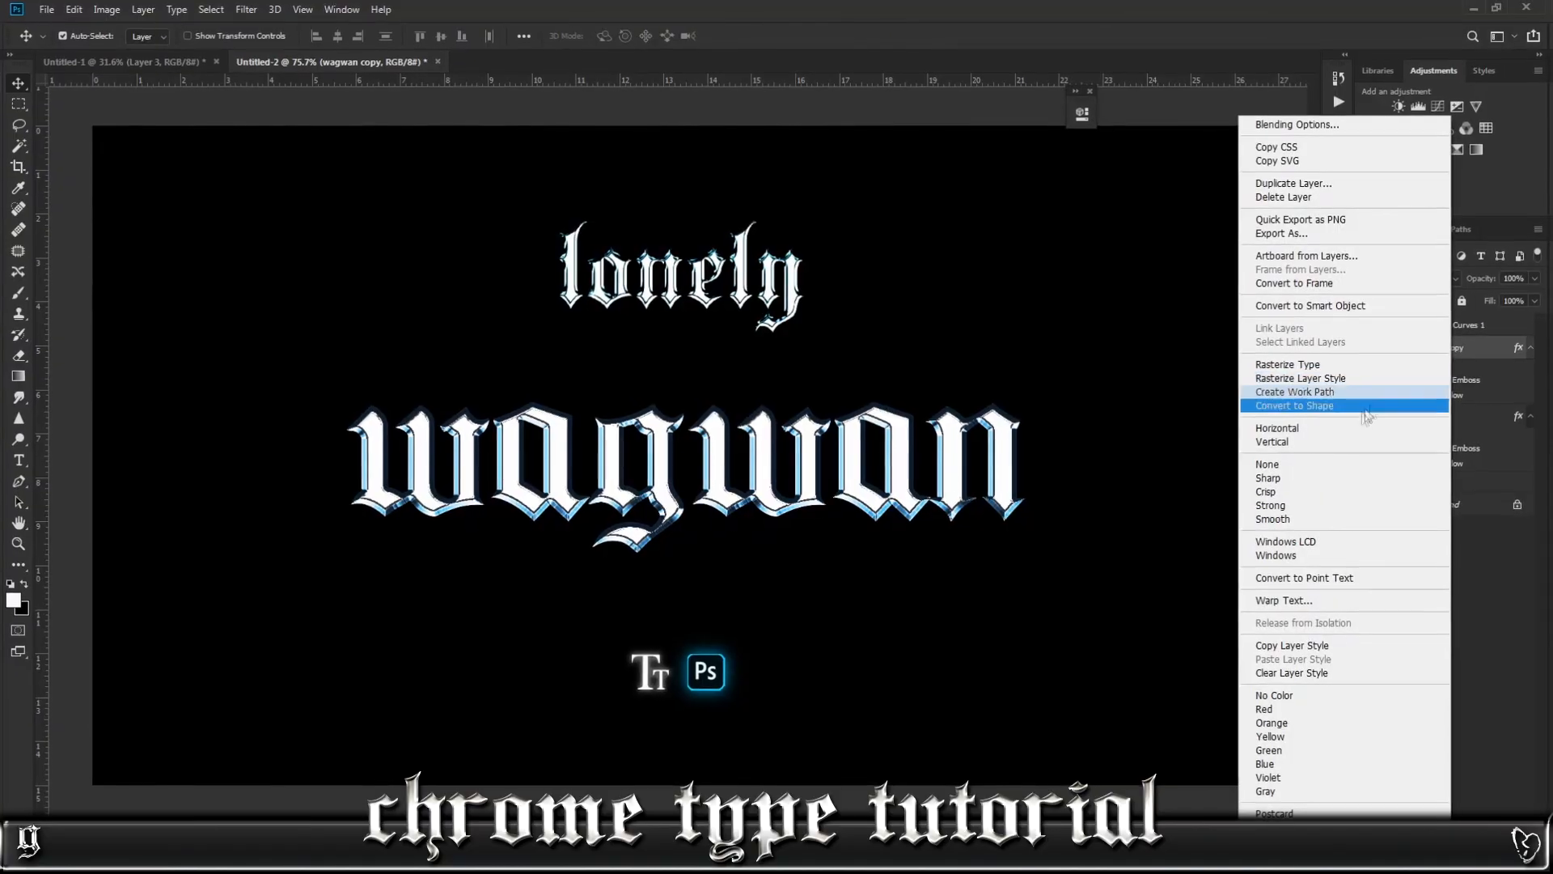
left_click(1316, 372)
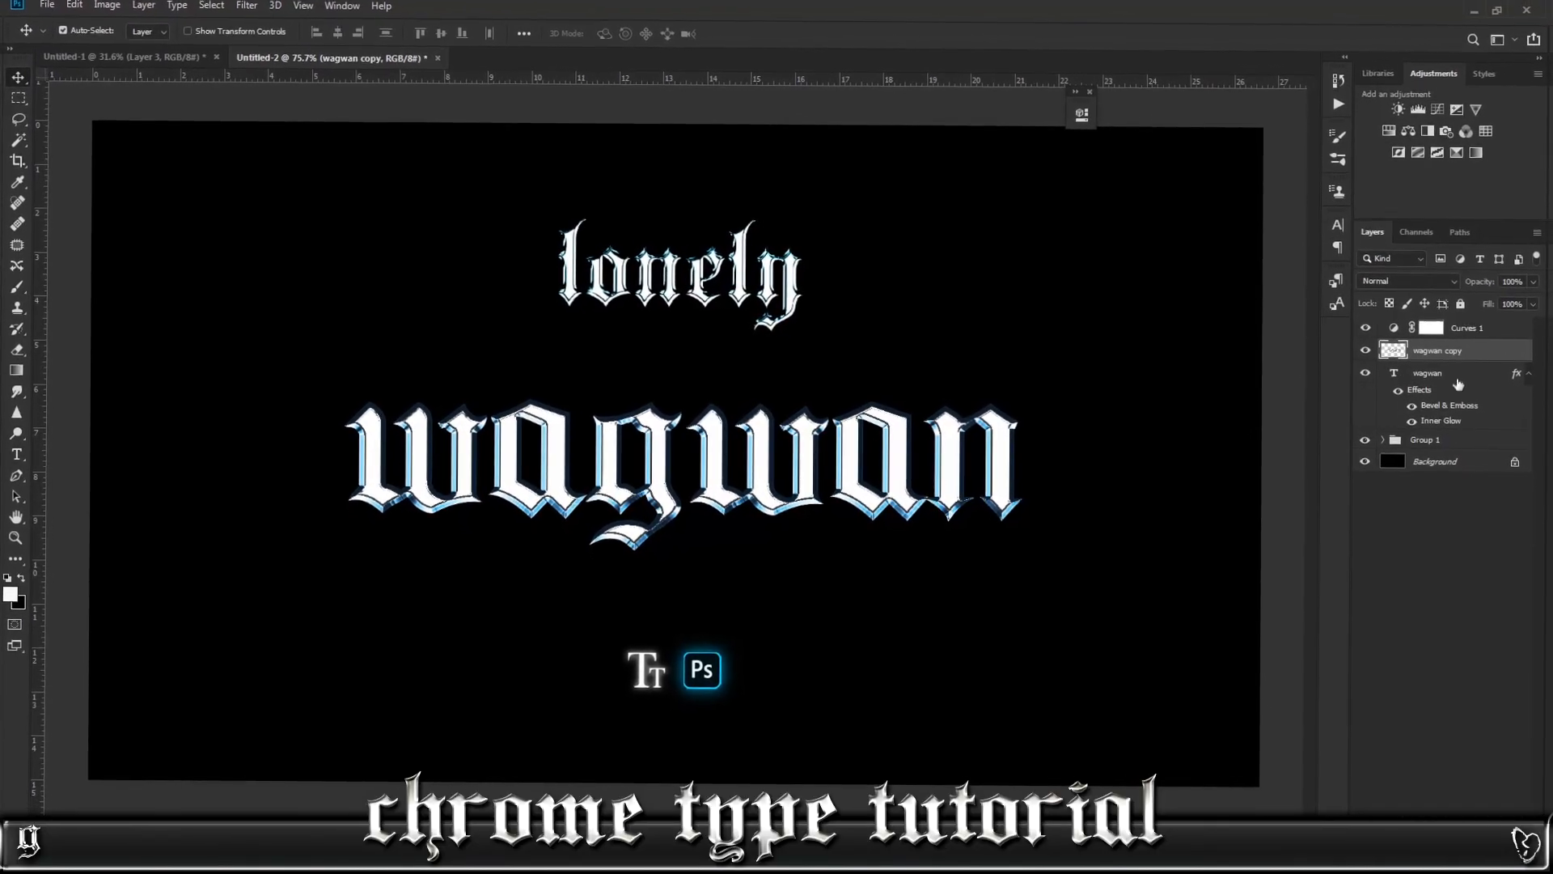
left_click(1371, 378)
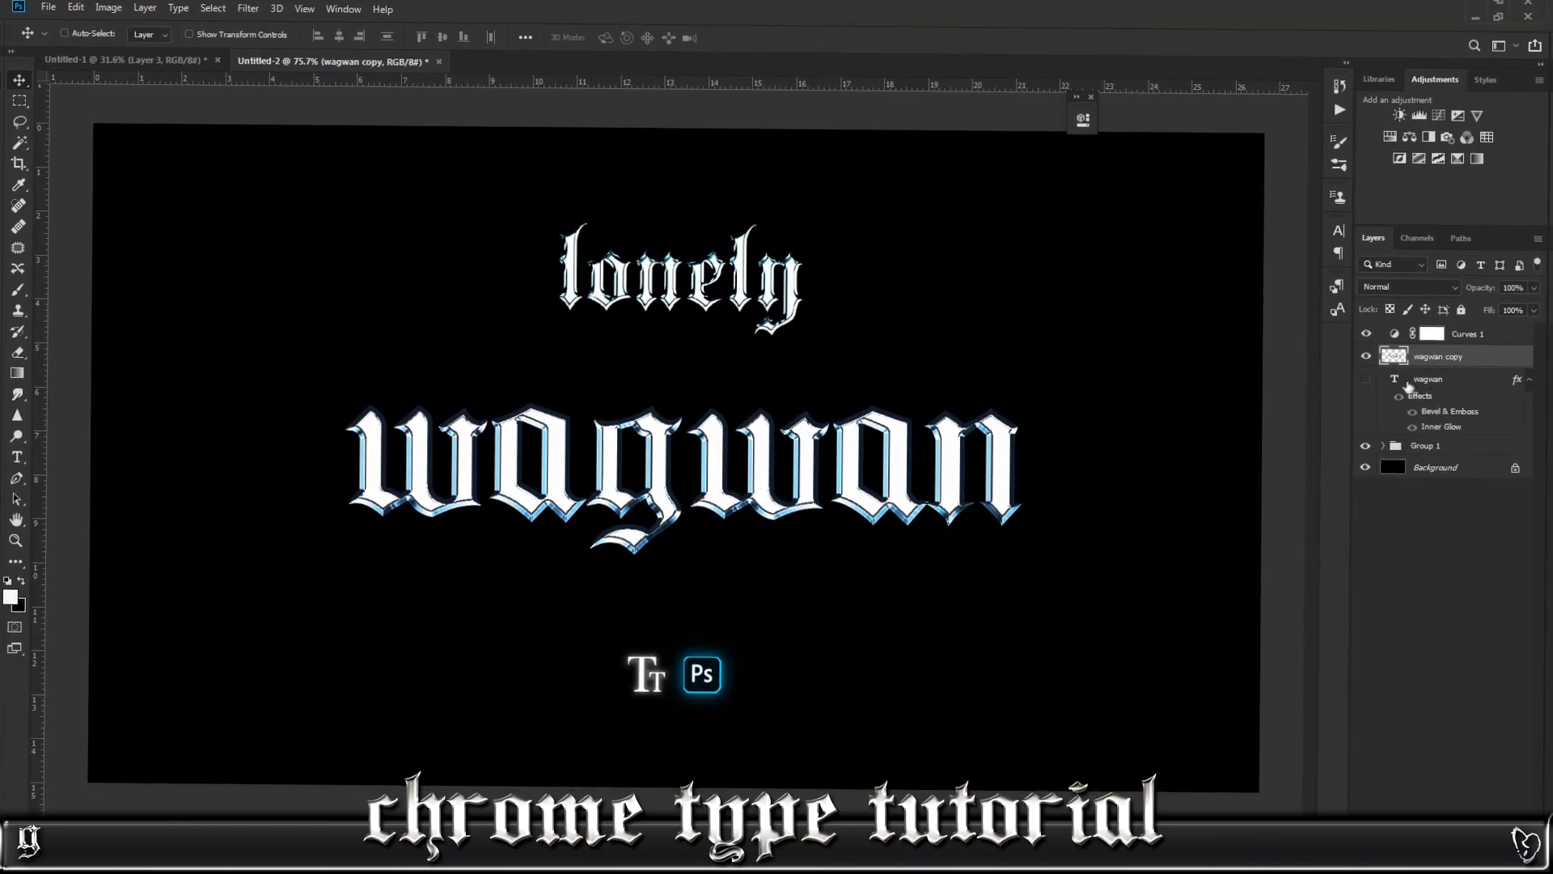
Duplicate the rasterized wagwan layer and choose the Chrome sketch filter from the Filter Gallery for the new copy.
key("ctrl+j")
left_click(257, 5)
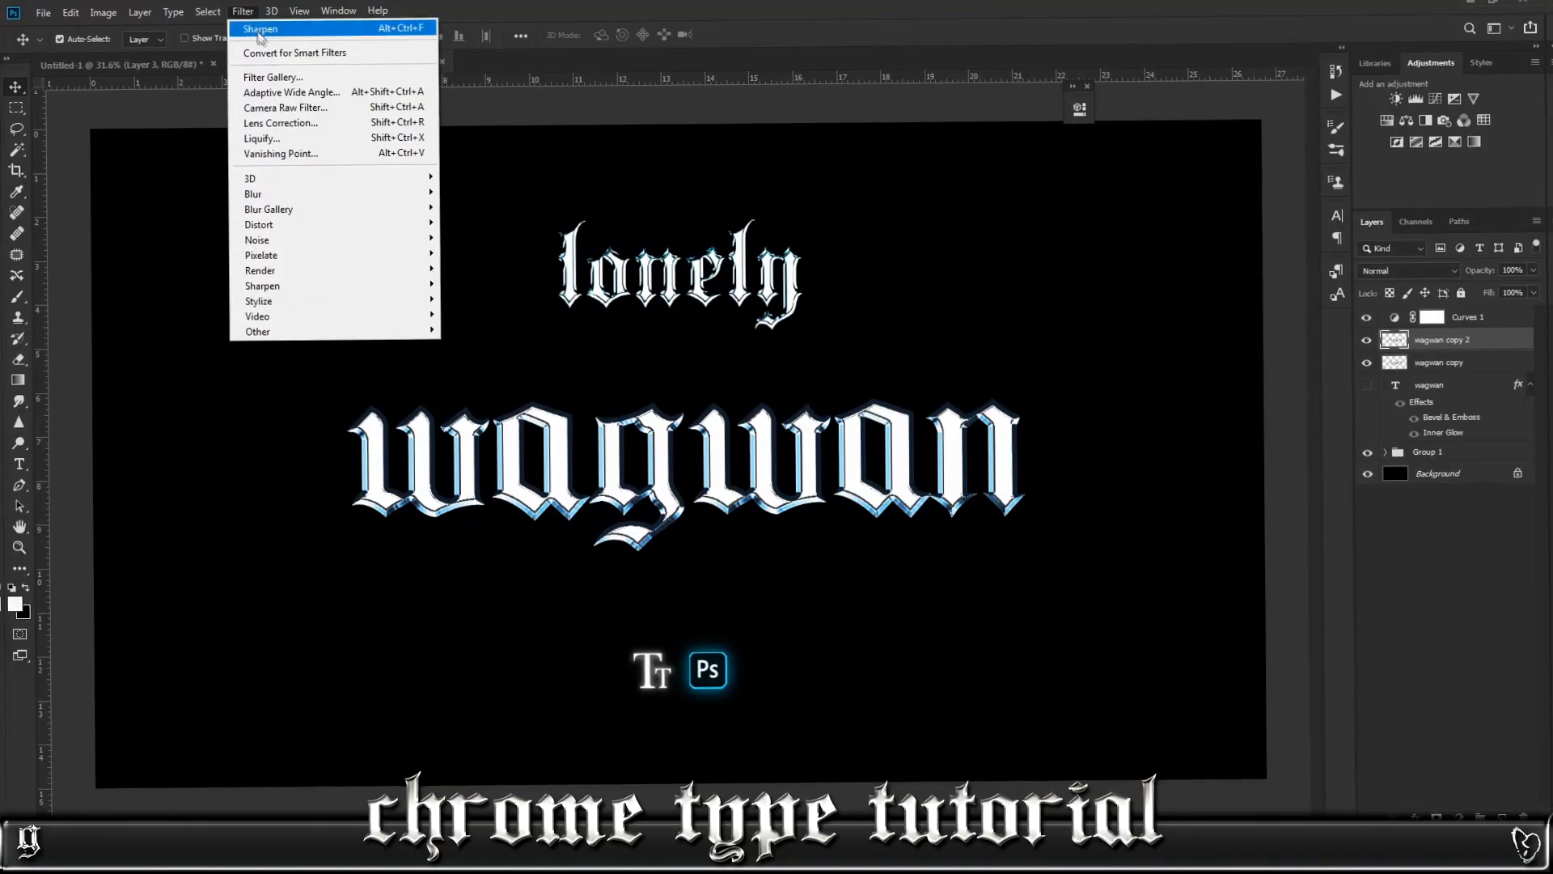
left_click(282, 76)
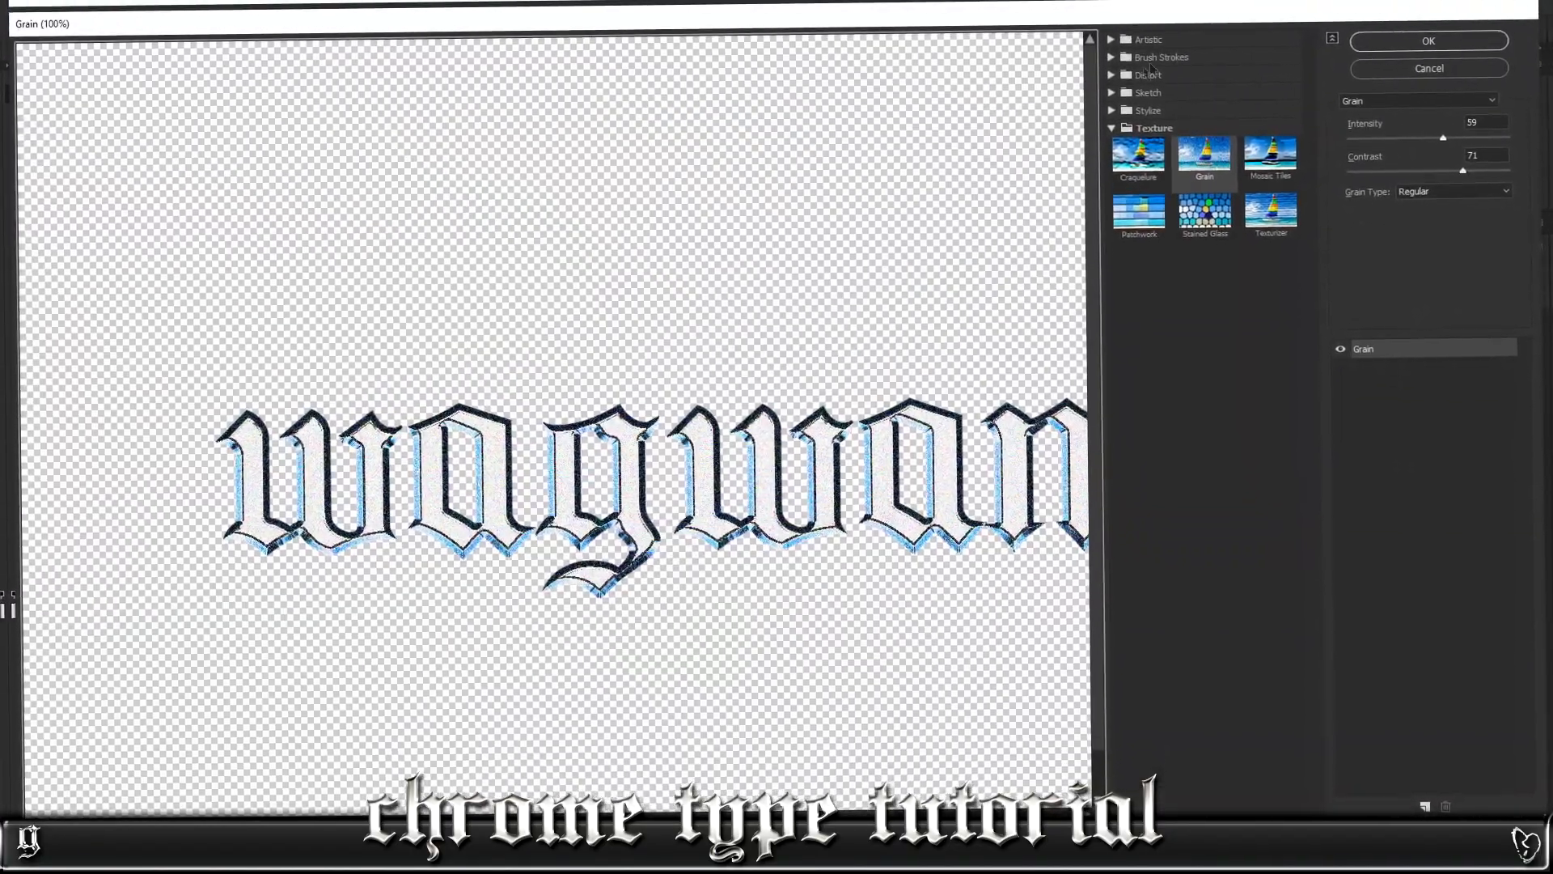
left_click(1148, 92)
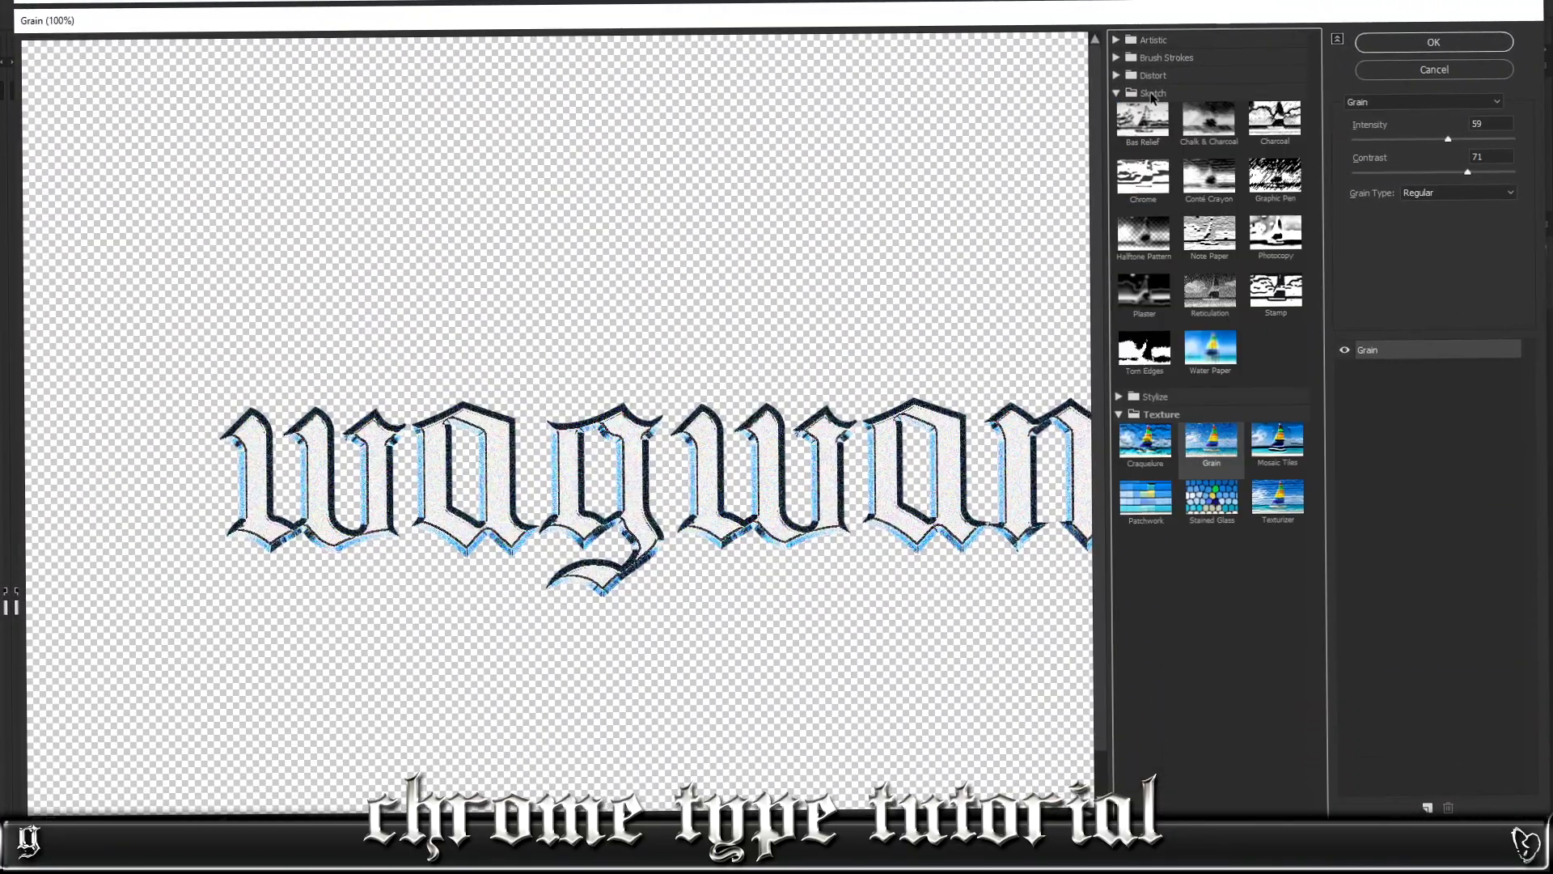
left_click(1137, 176)
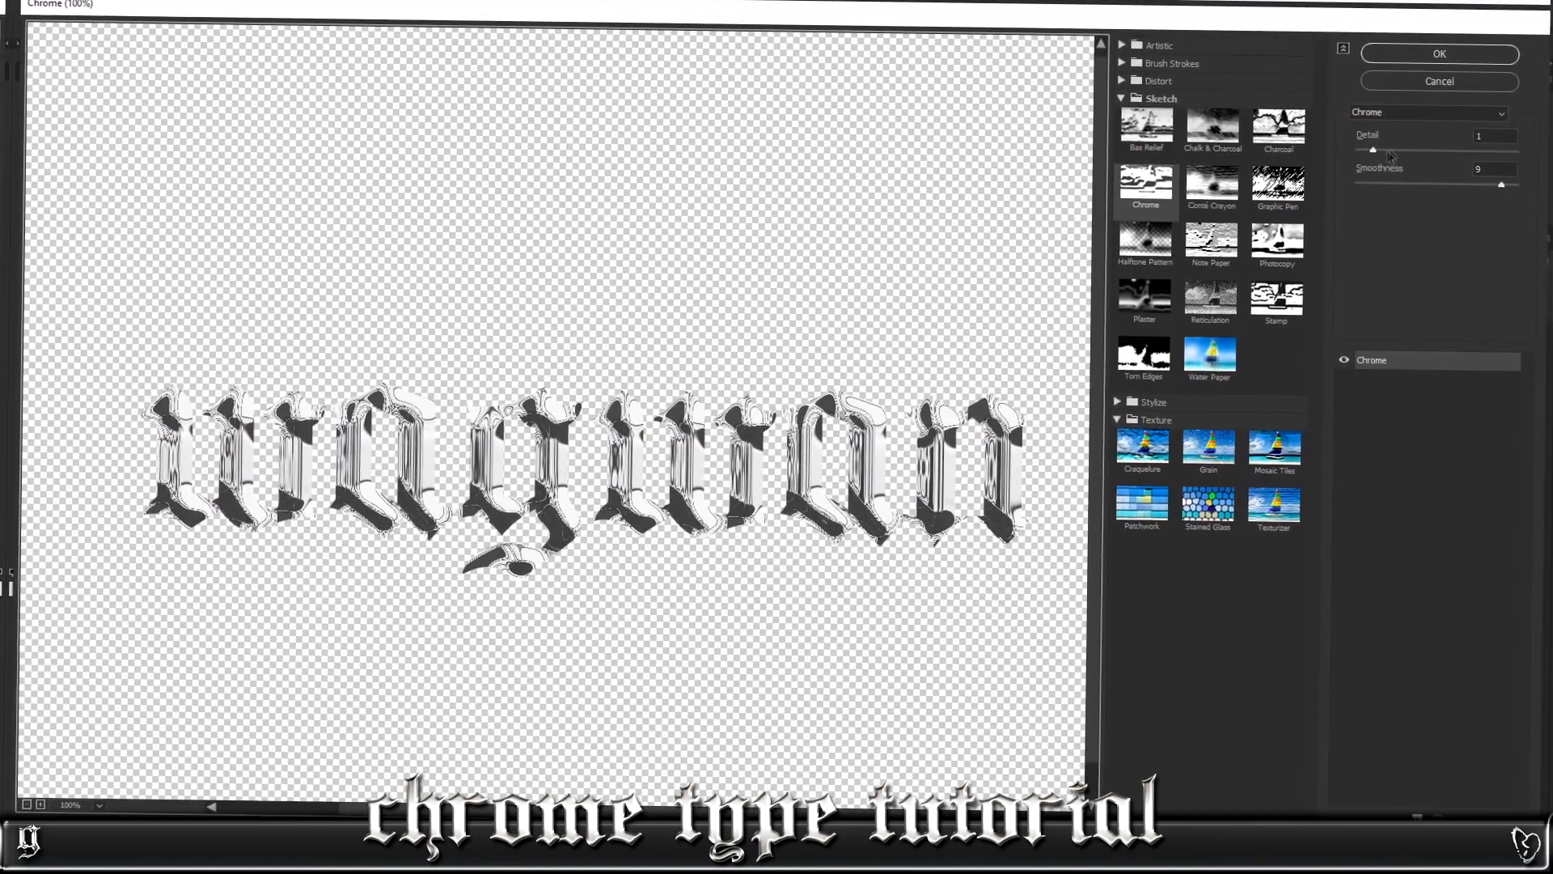
Set the Chrome filter's detail to 1 and smoothness to 5, and apply it to the wagwan text.
mouse_move(1360, 141)
left_mouse_down()
mouse_move(1501, 148)
mouse_move(1353, 144)
left_mouse_up()
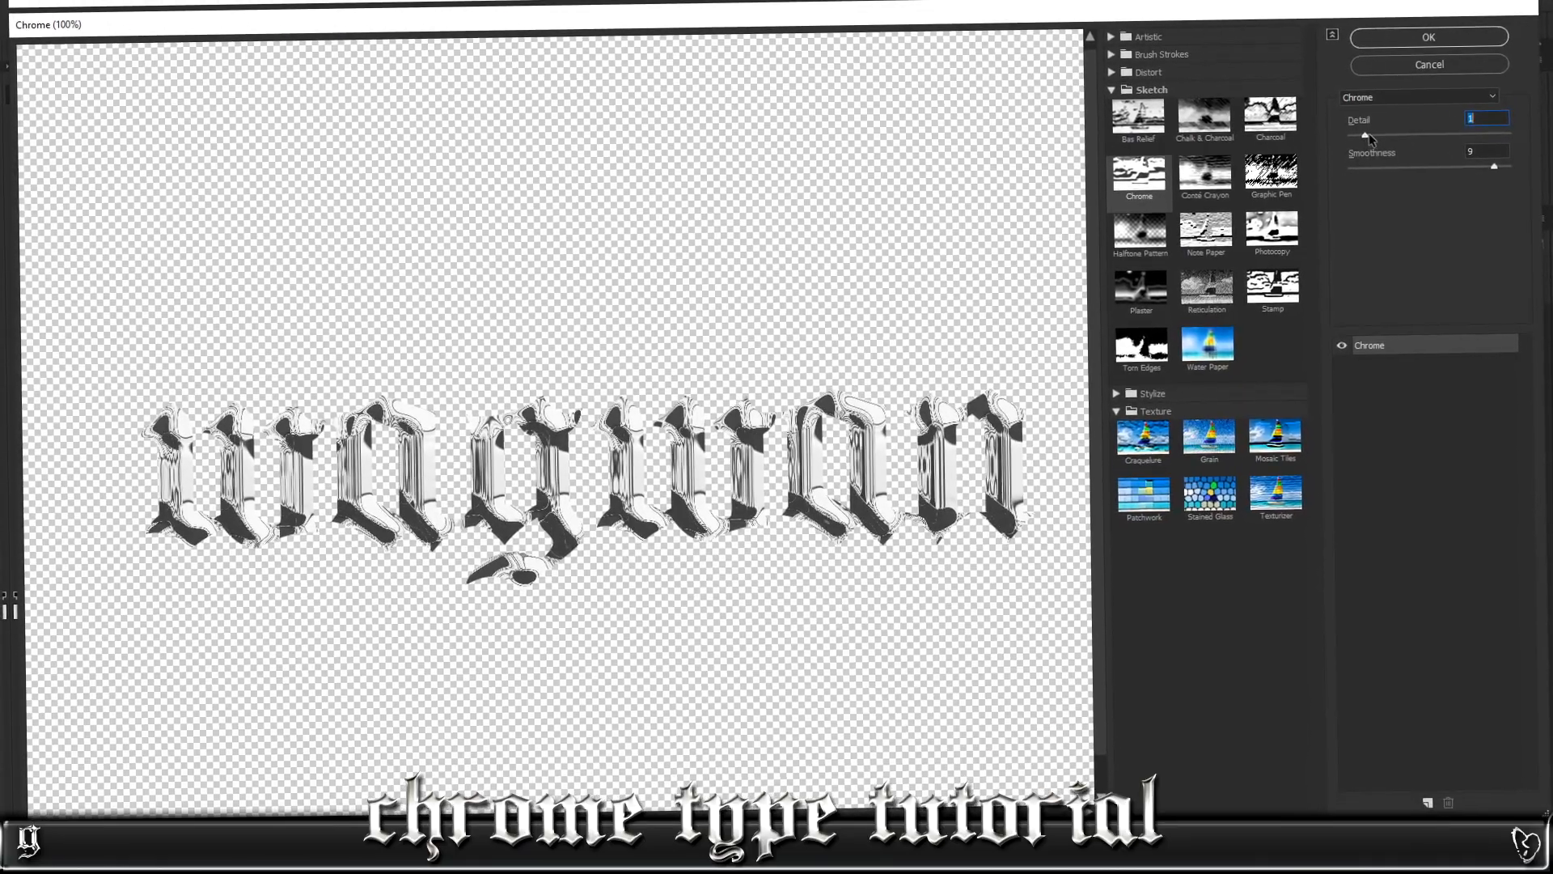
left_click_drag(1362, 144, 1371, 148)
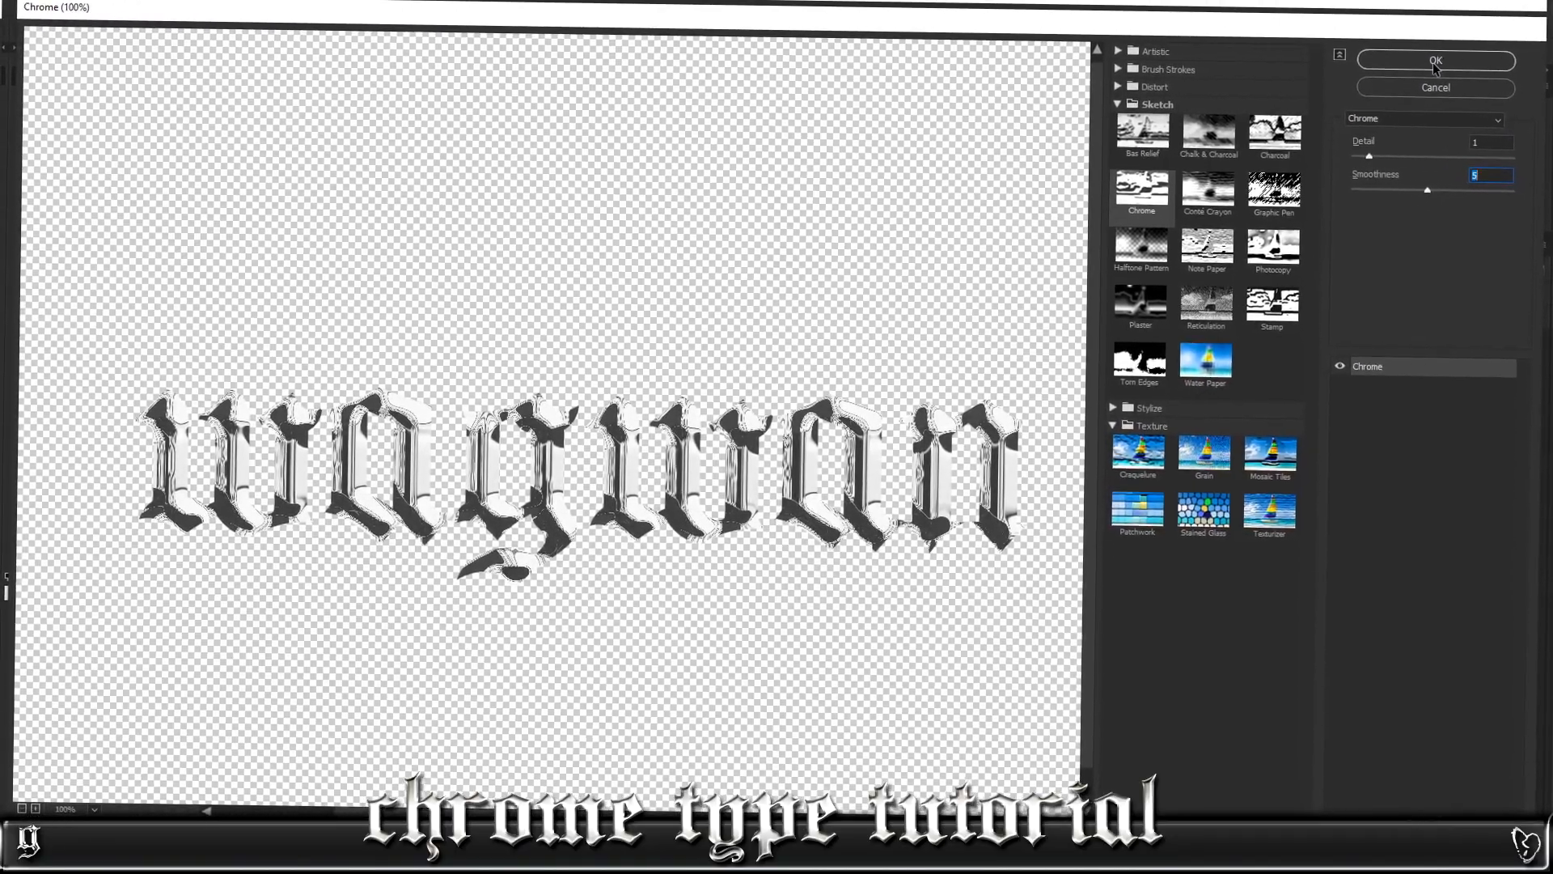
left_click(1429, 55)
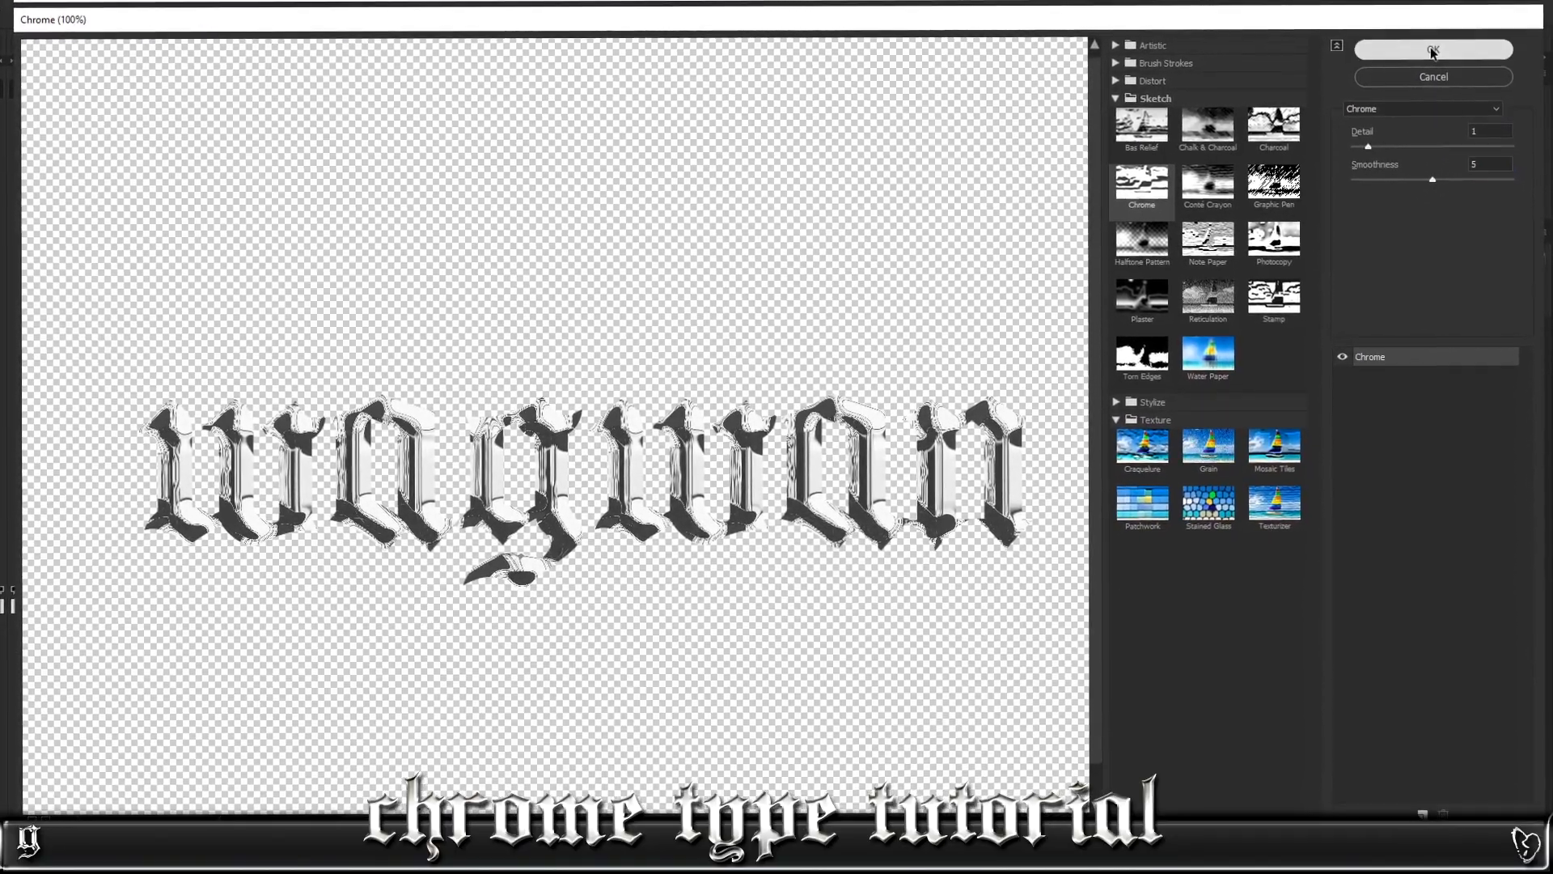
scroll(469, 485, "up", 5)
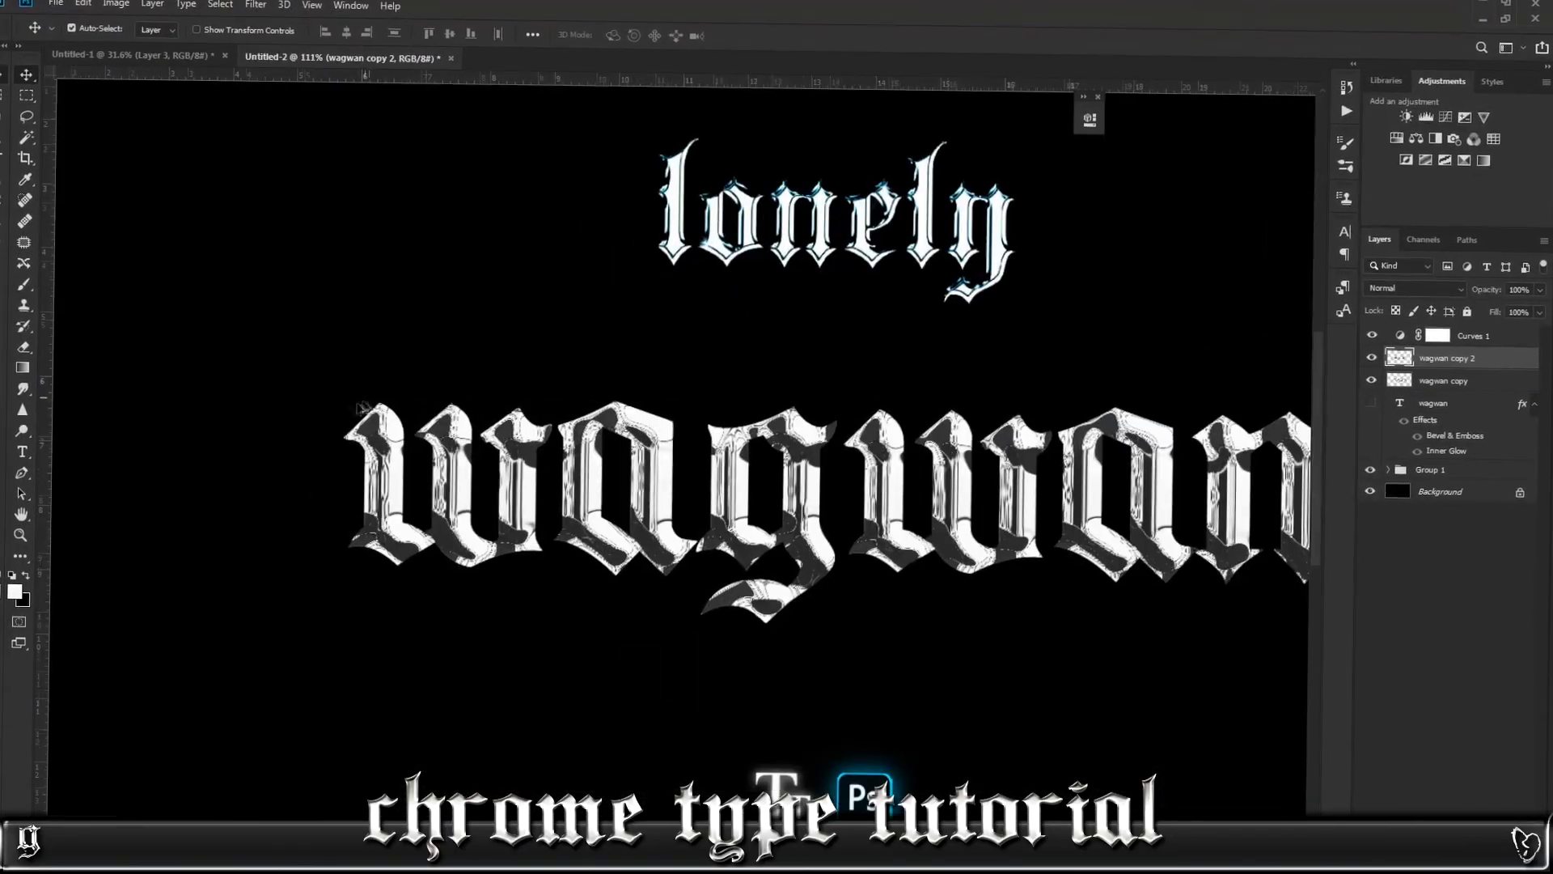
scroll(472, 537, "down", 5)
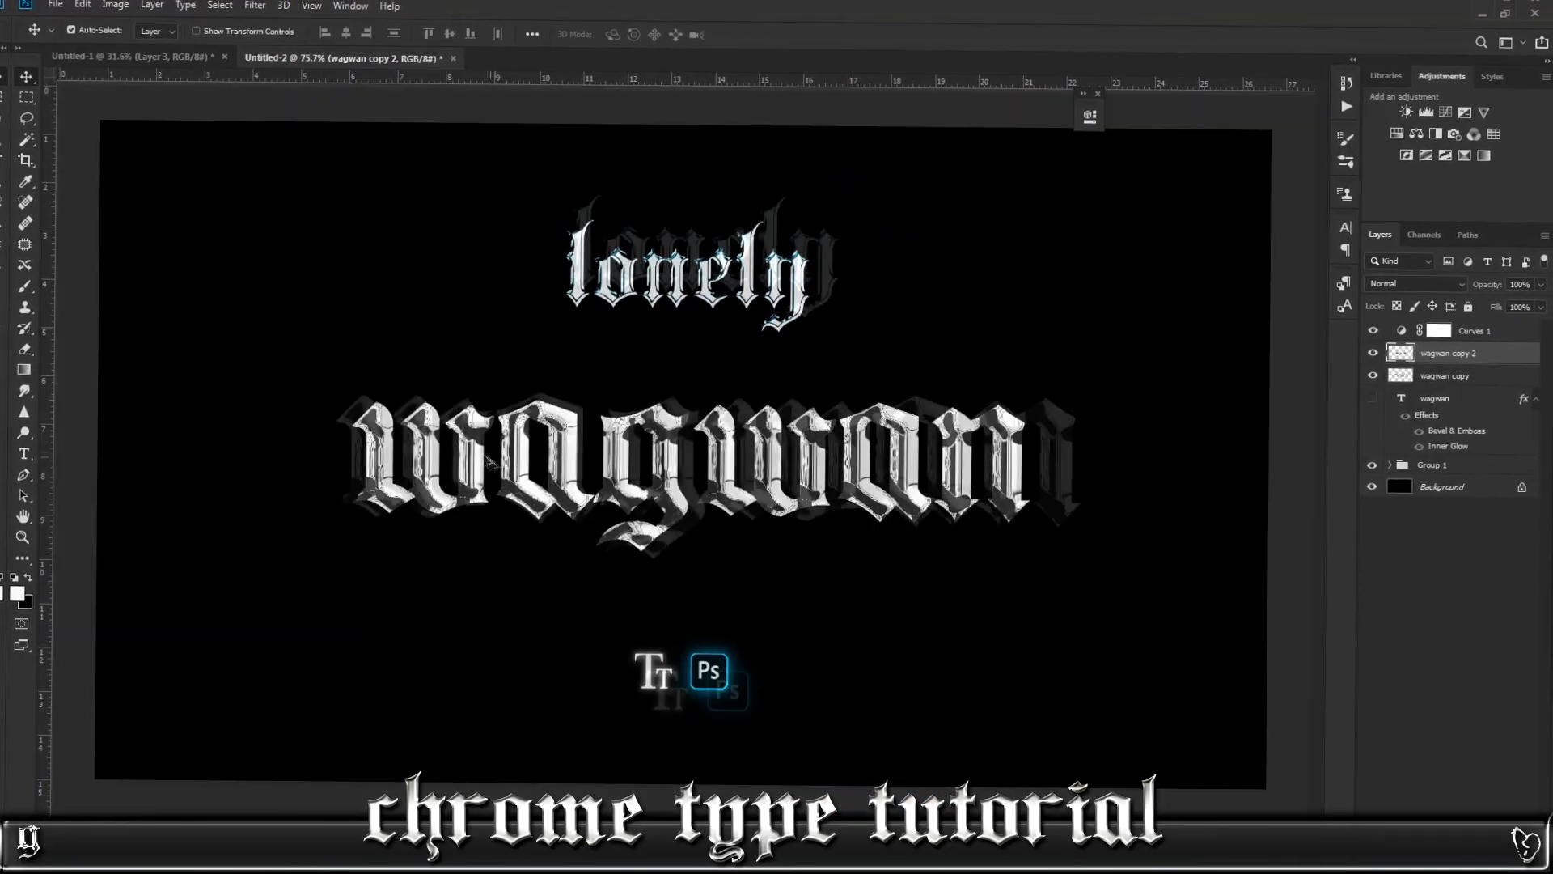
Try different blend modes on the chrome-filtered wagwan copy and settle on Overlay at 74% opacity.
left_click(1390, 285)
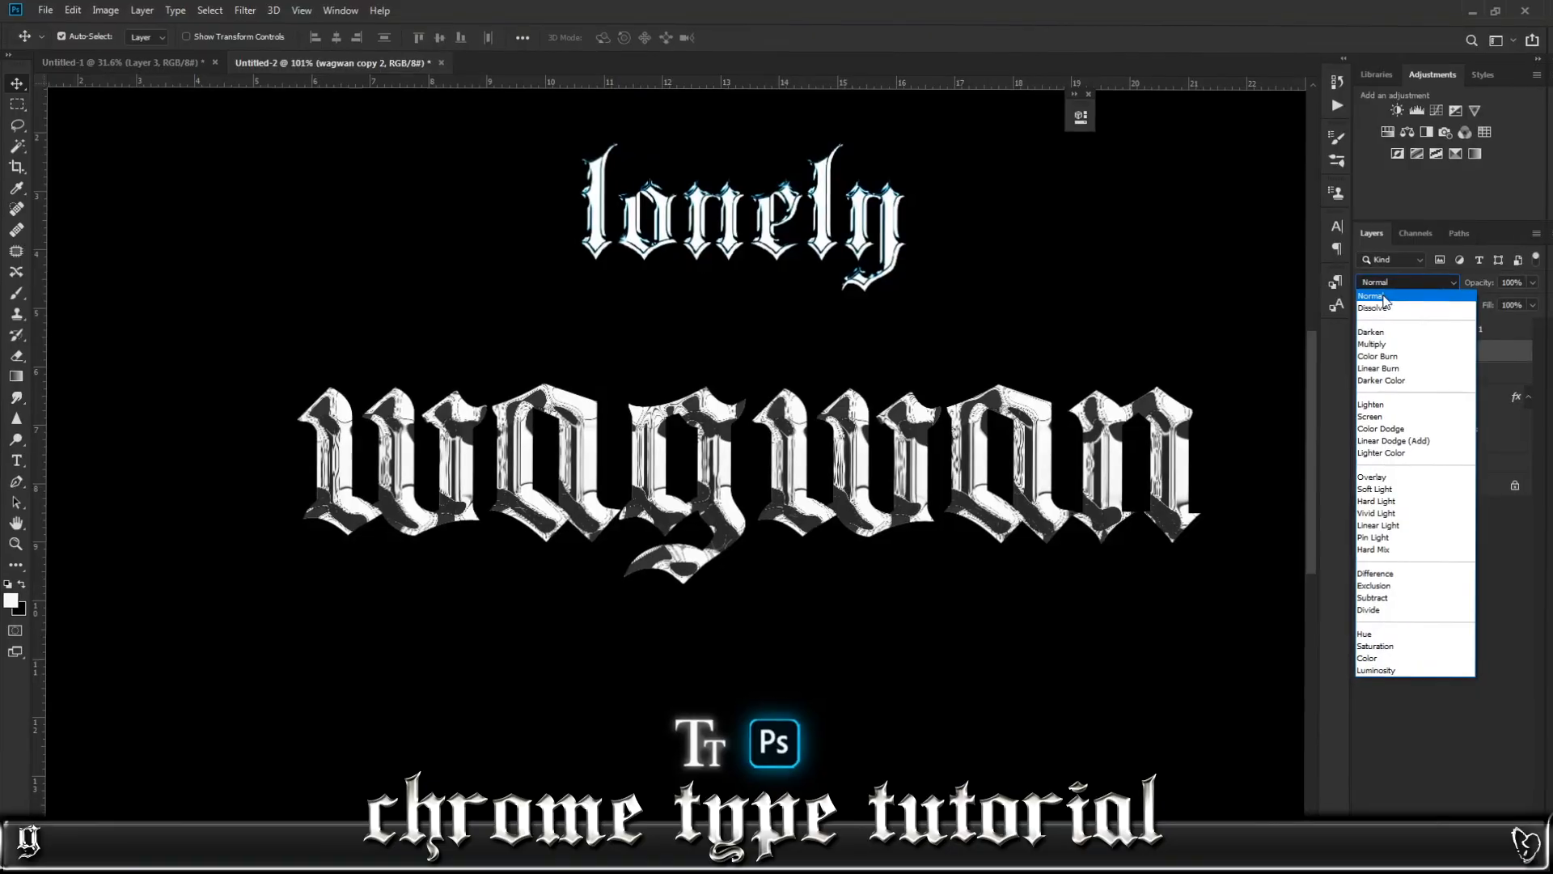
left_click(1394, 285)
key("Down")
key("Down")
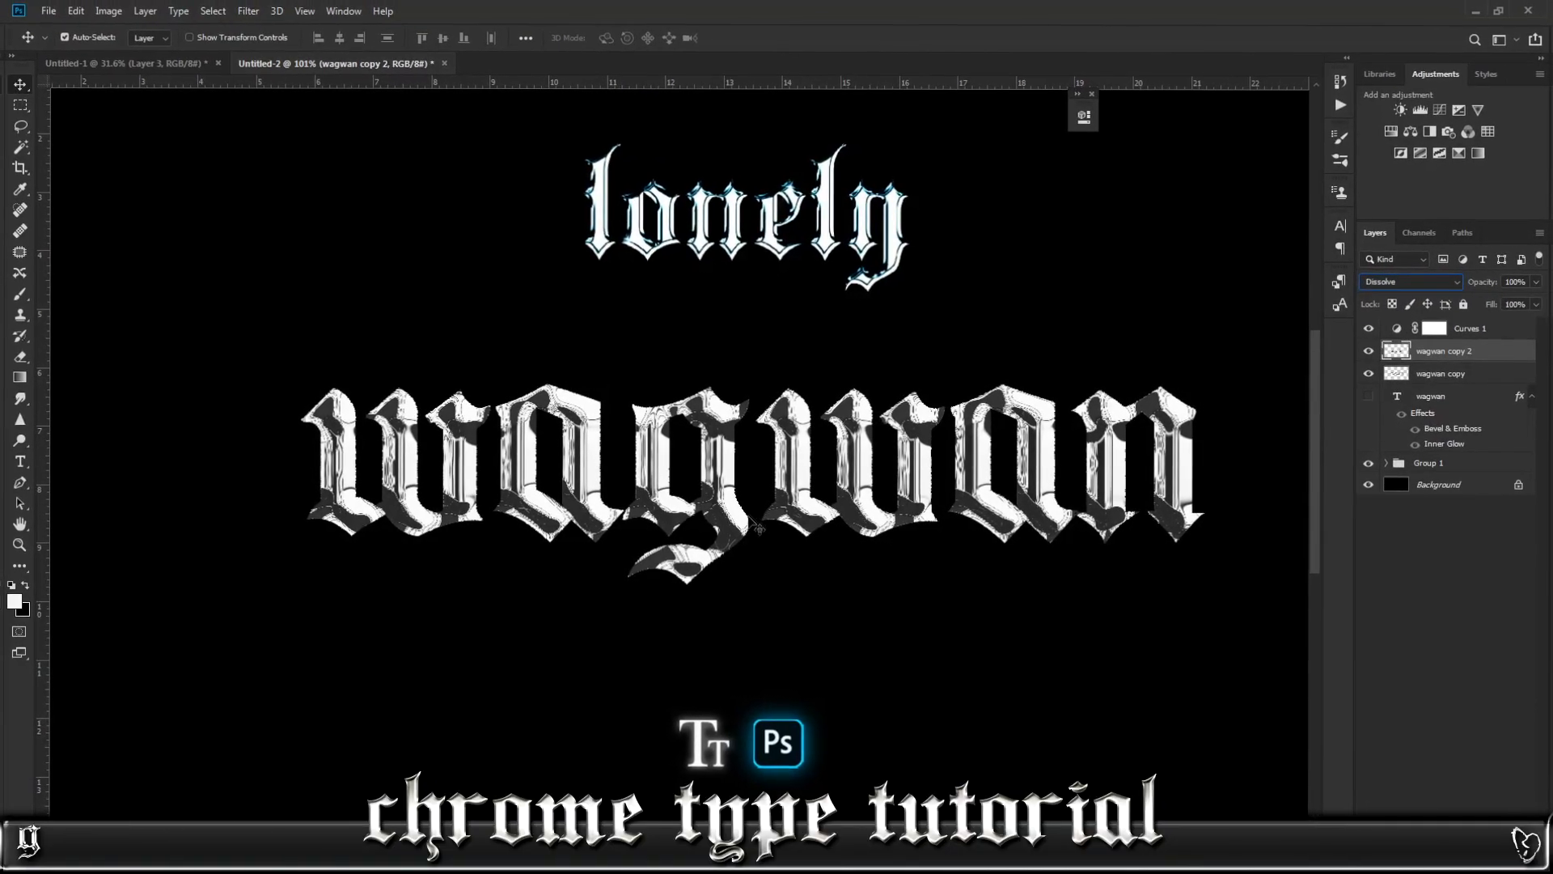
key("Down")
key("Down")
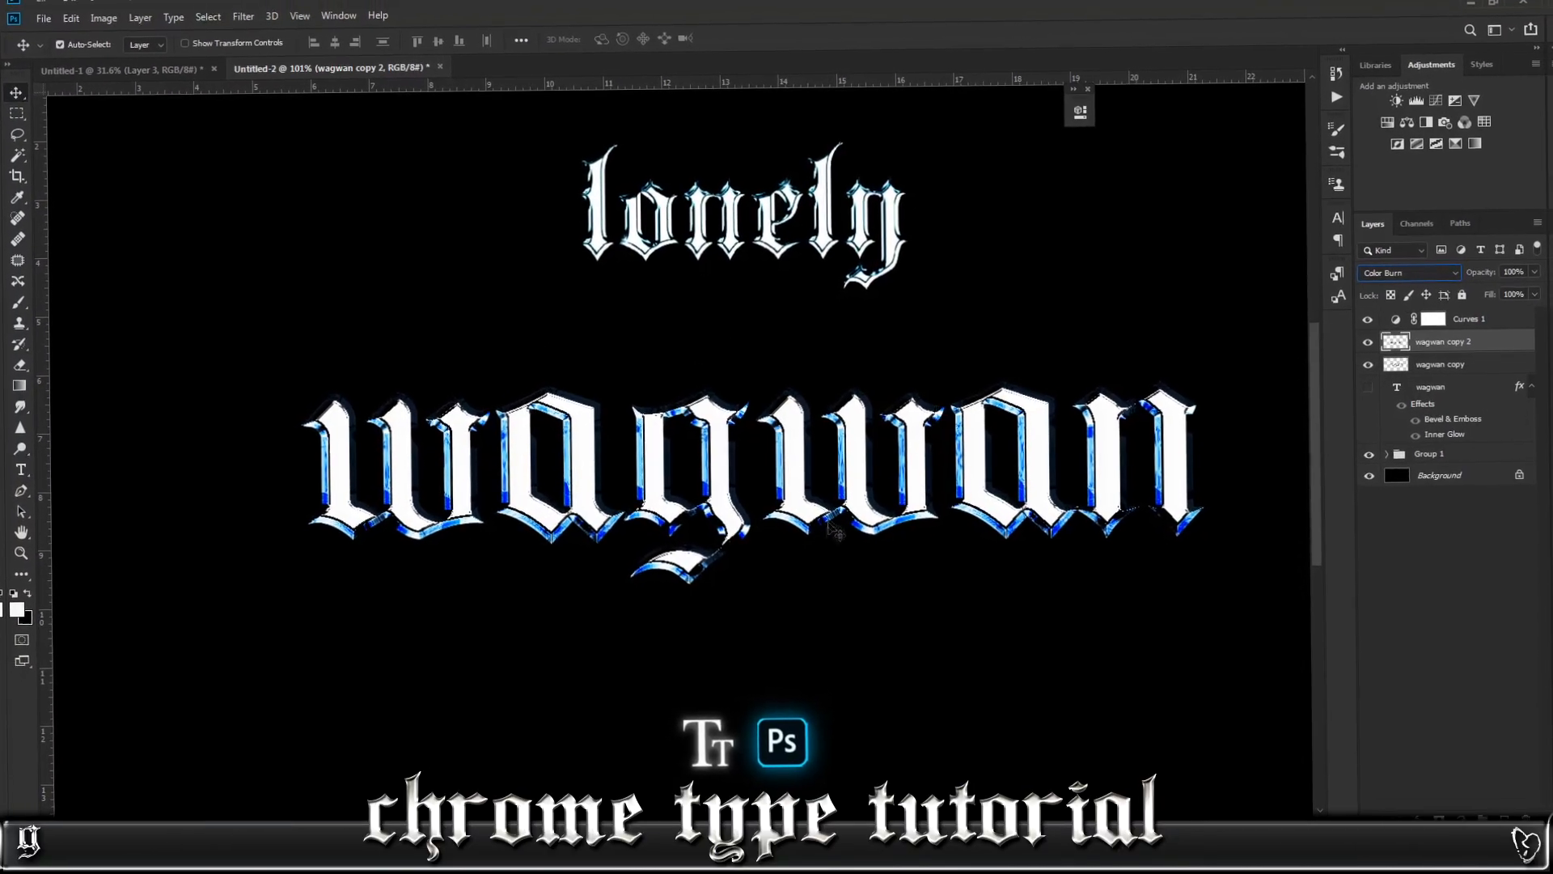
key("Down")
key("Down")
key("Down")
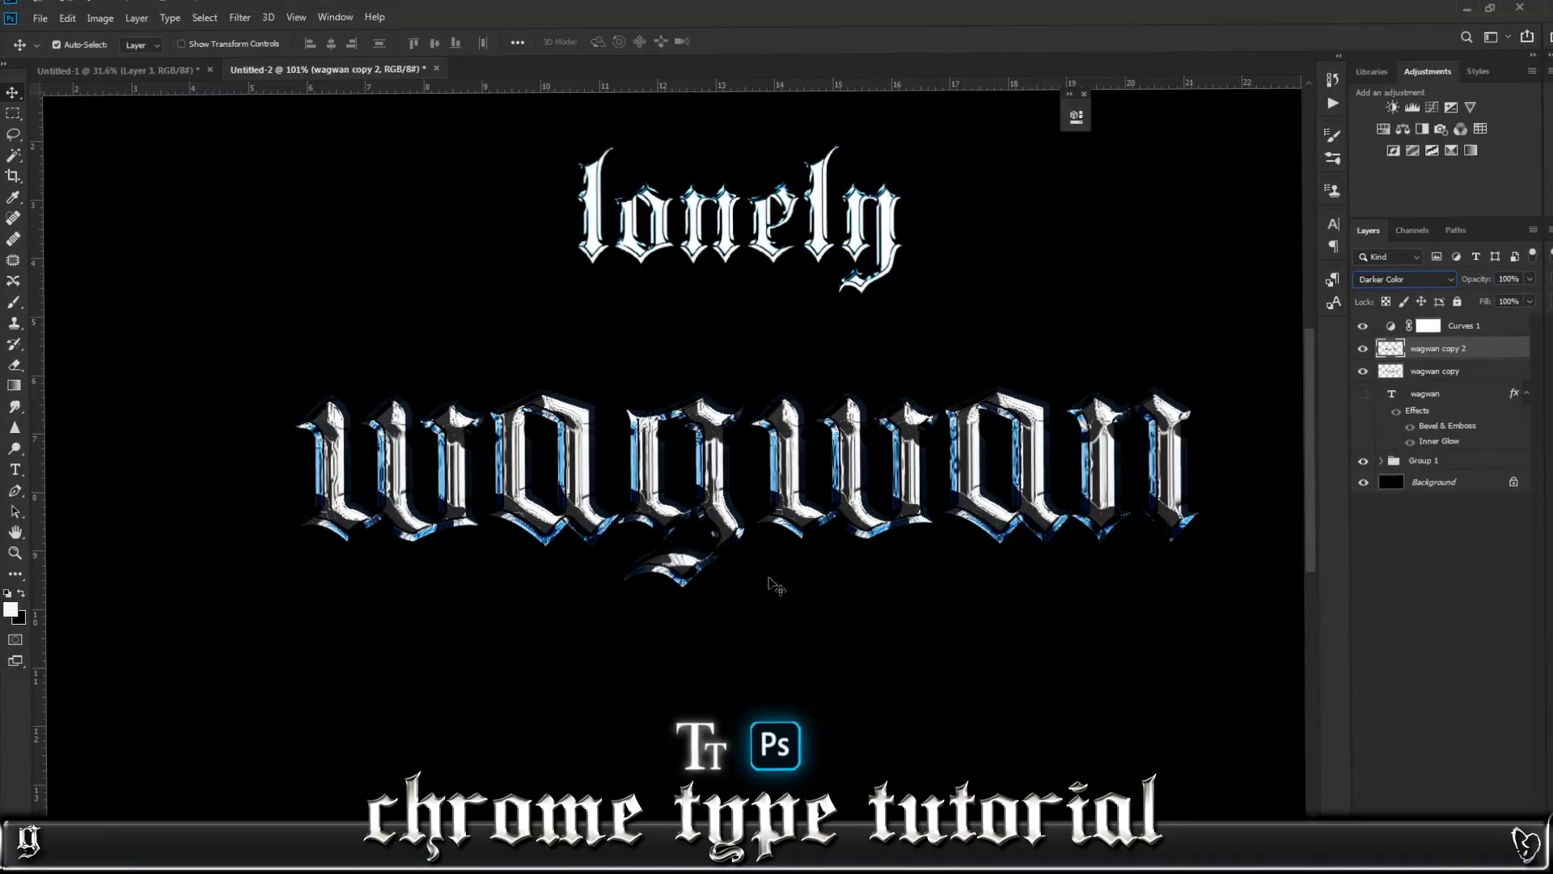
key("Down")
key("Down")
key("Down")
key("Down")
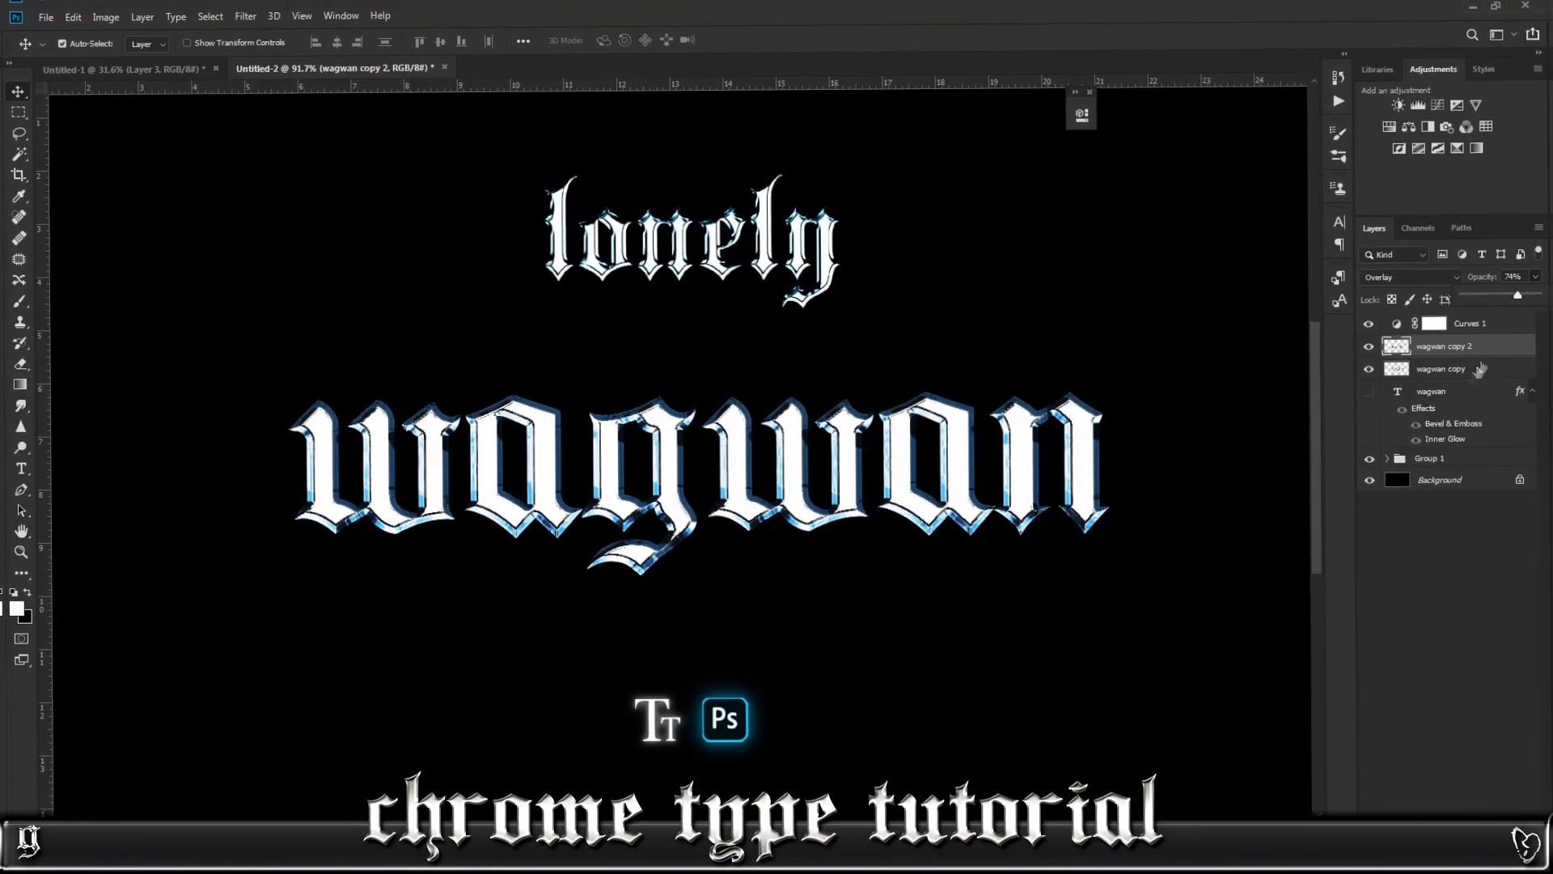
Add a Hue/Saturation adjustment with hue -13 and saturation +80, and clip it to the wagwan copy below it.
left_click(1388, 119)
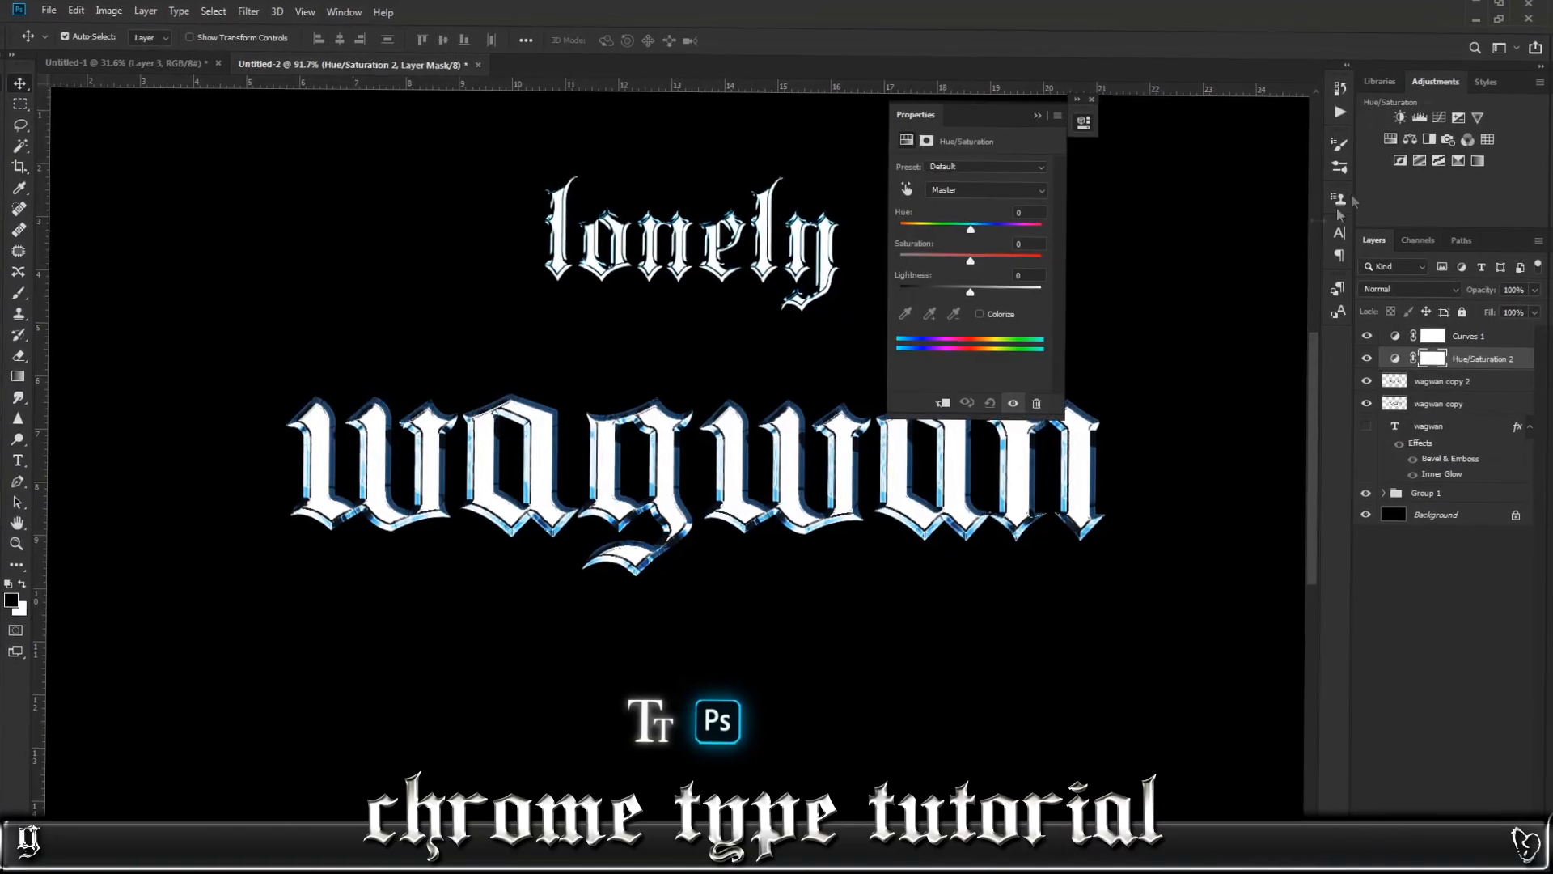
left_click_drag(982, 253, 1026, 255)
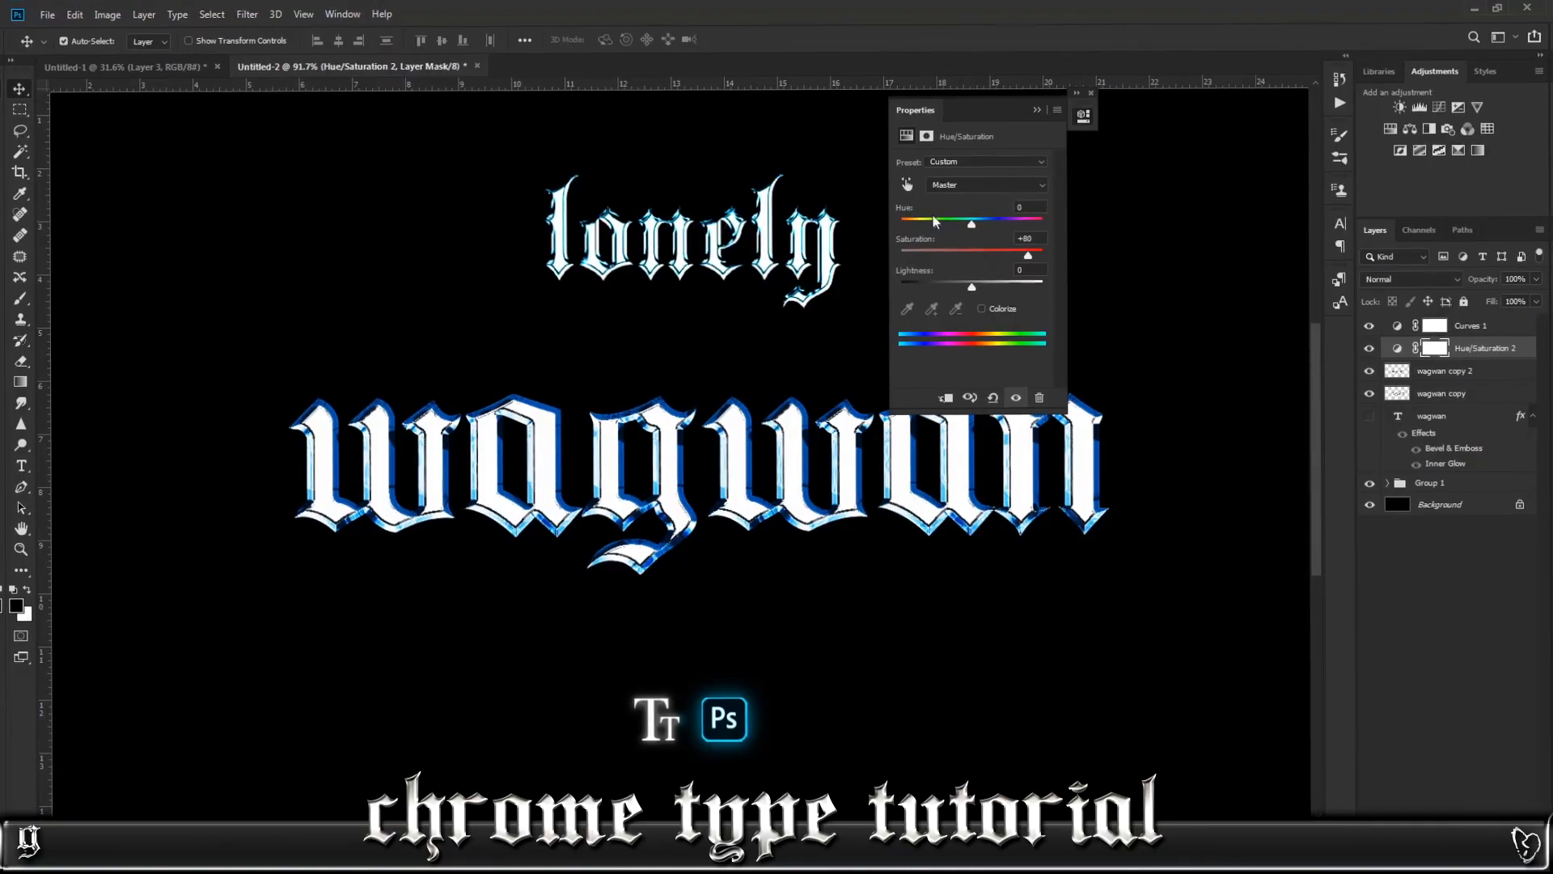
left_click_drag(970, 223, 958, 225)
right_click(1510, 355)
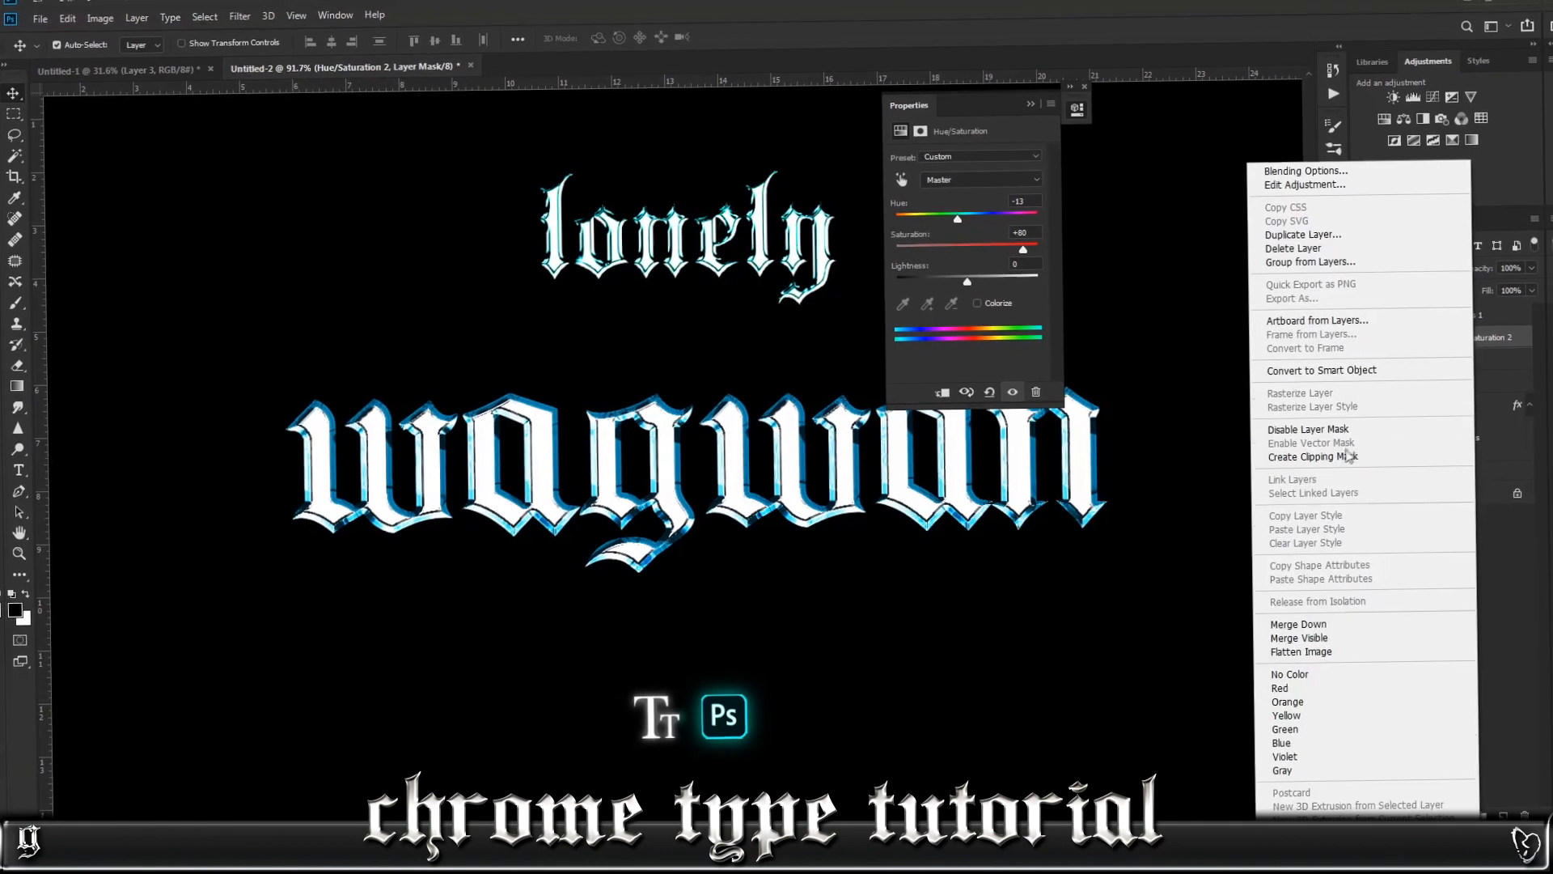
left_click(1349, 471)
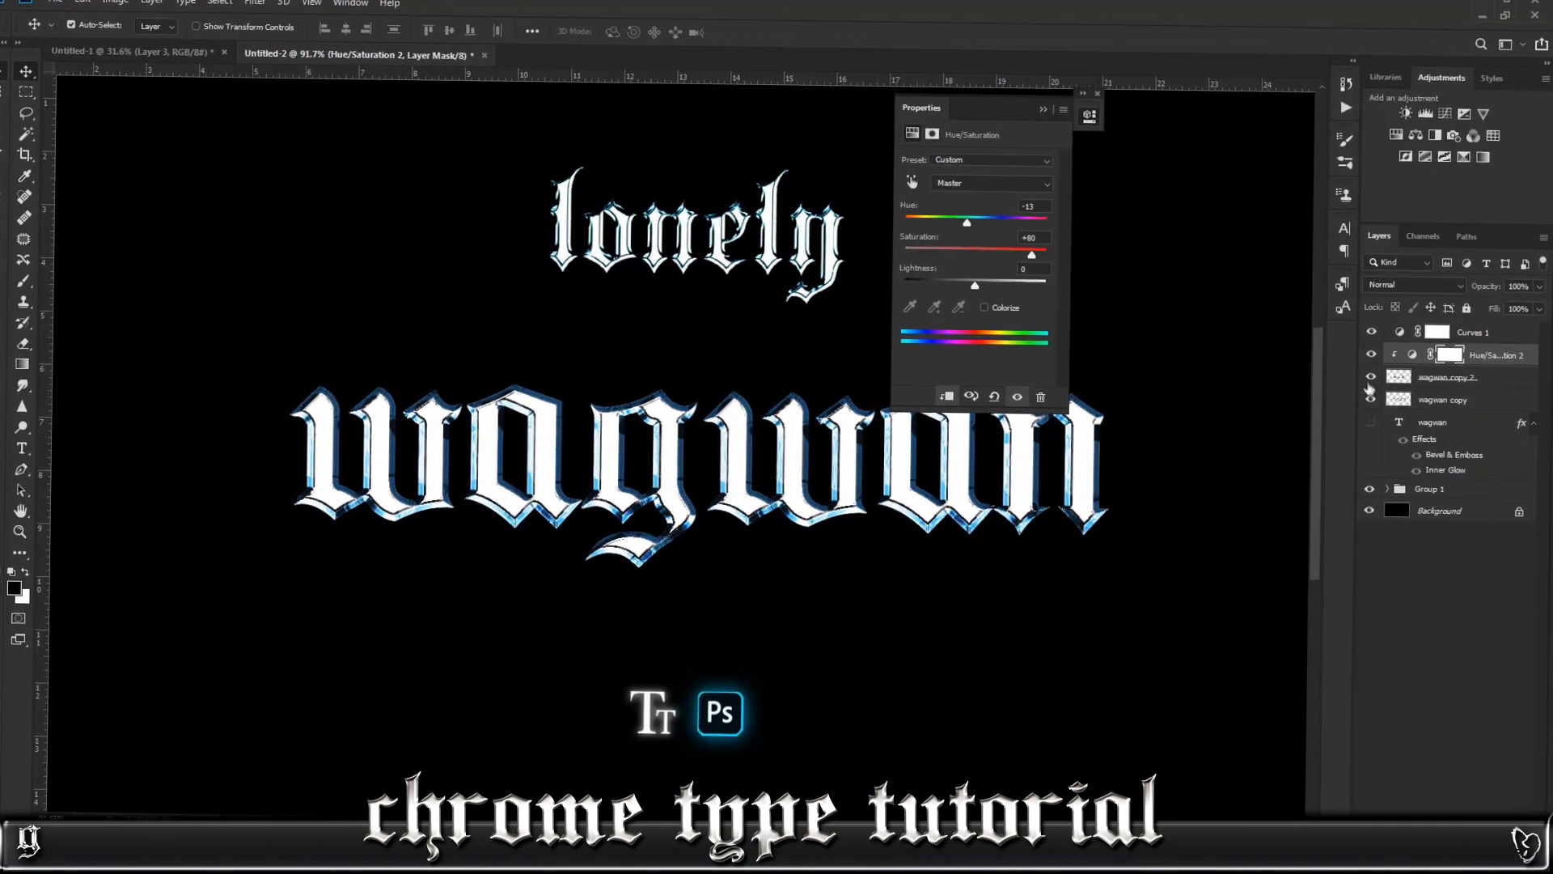
Add an outer glow in light cyan to the lower wagwan copy layer.
right_click(1404, 402)
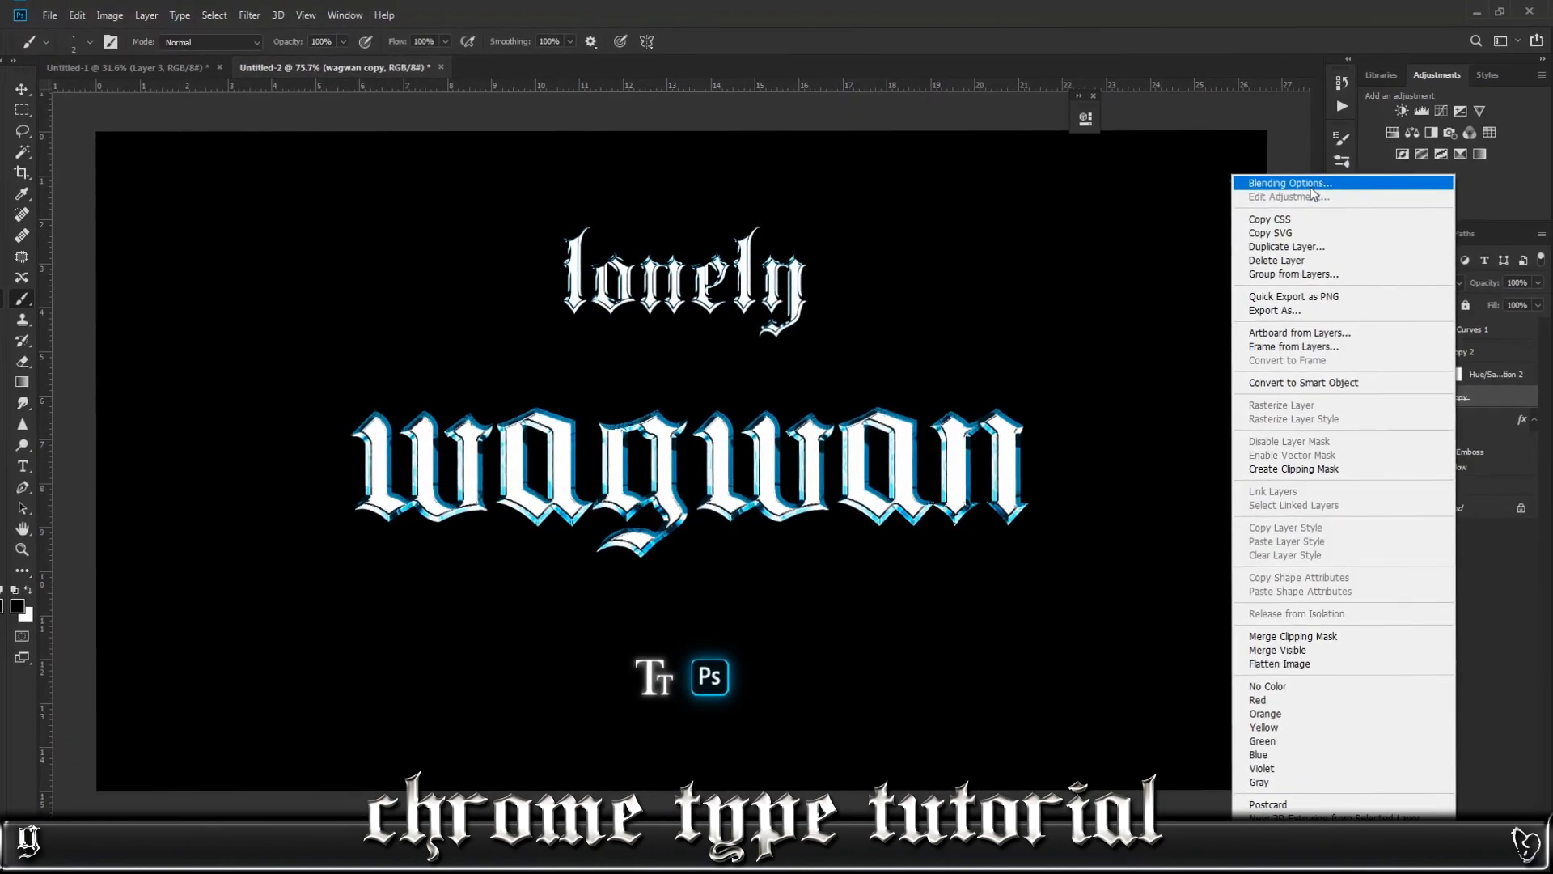
left_click(1312, 186)
scroll(891, 596, "down", 2)
left_click(891, 626)
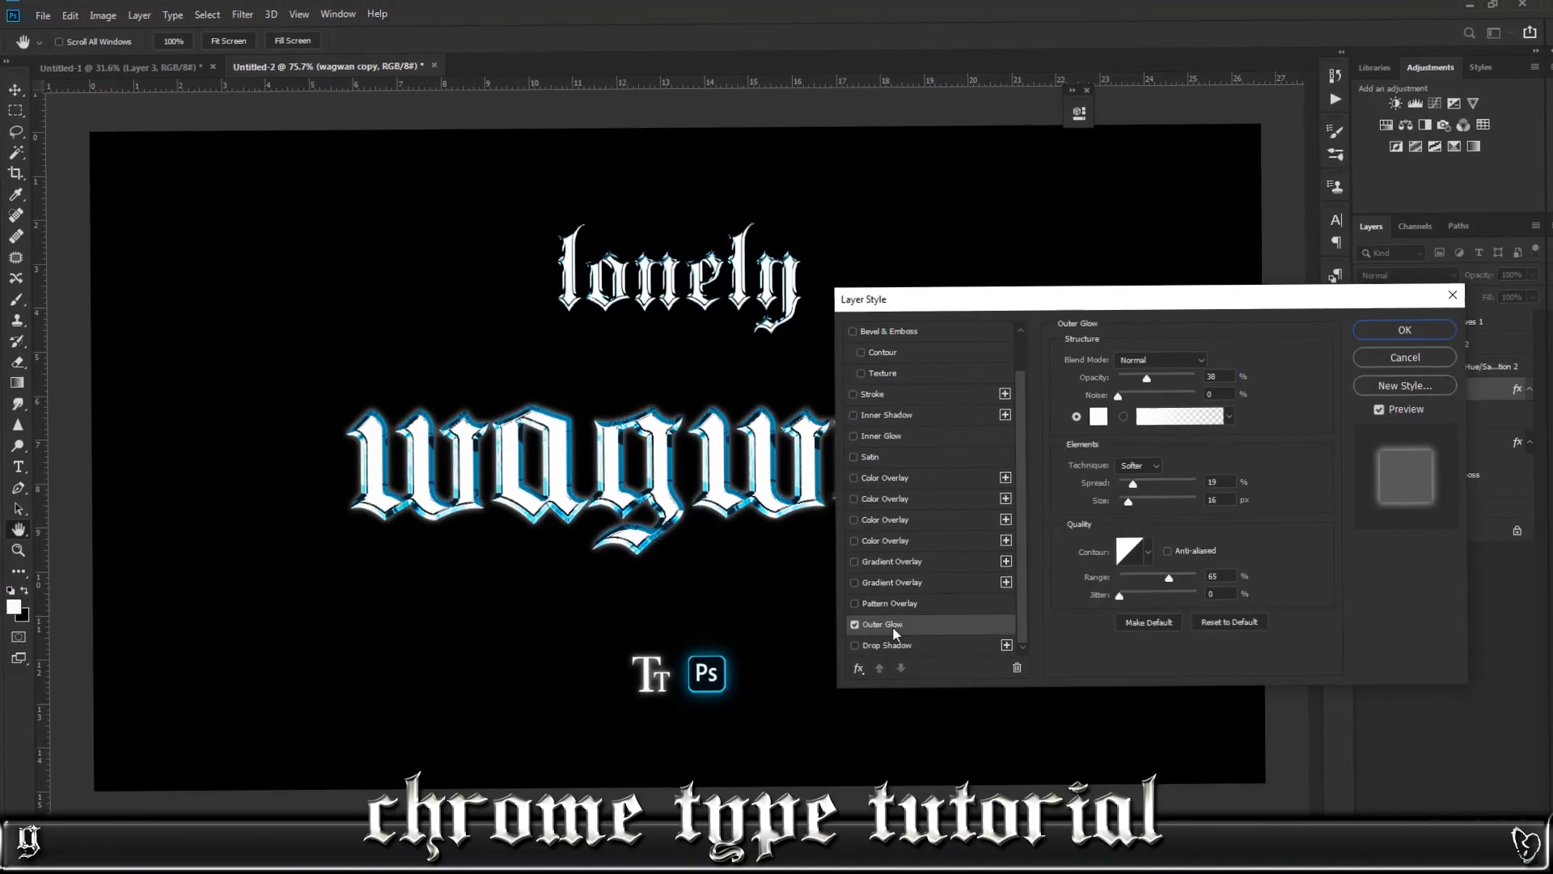
left_click(1094, 423)
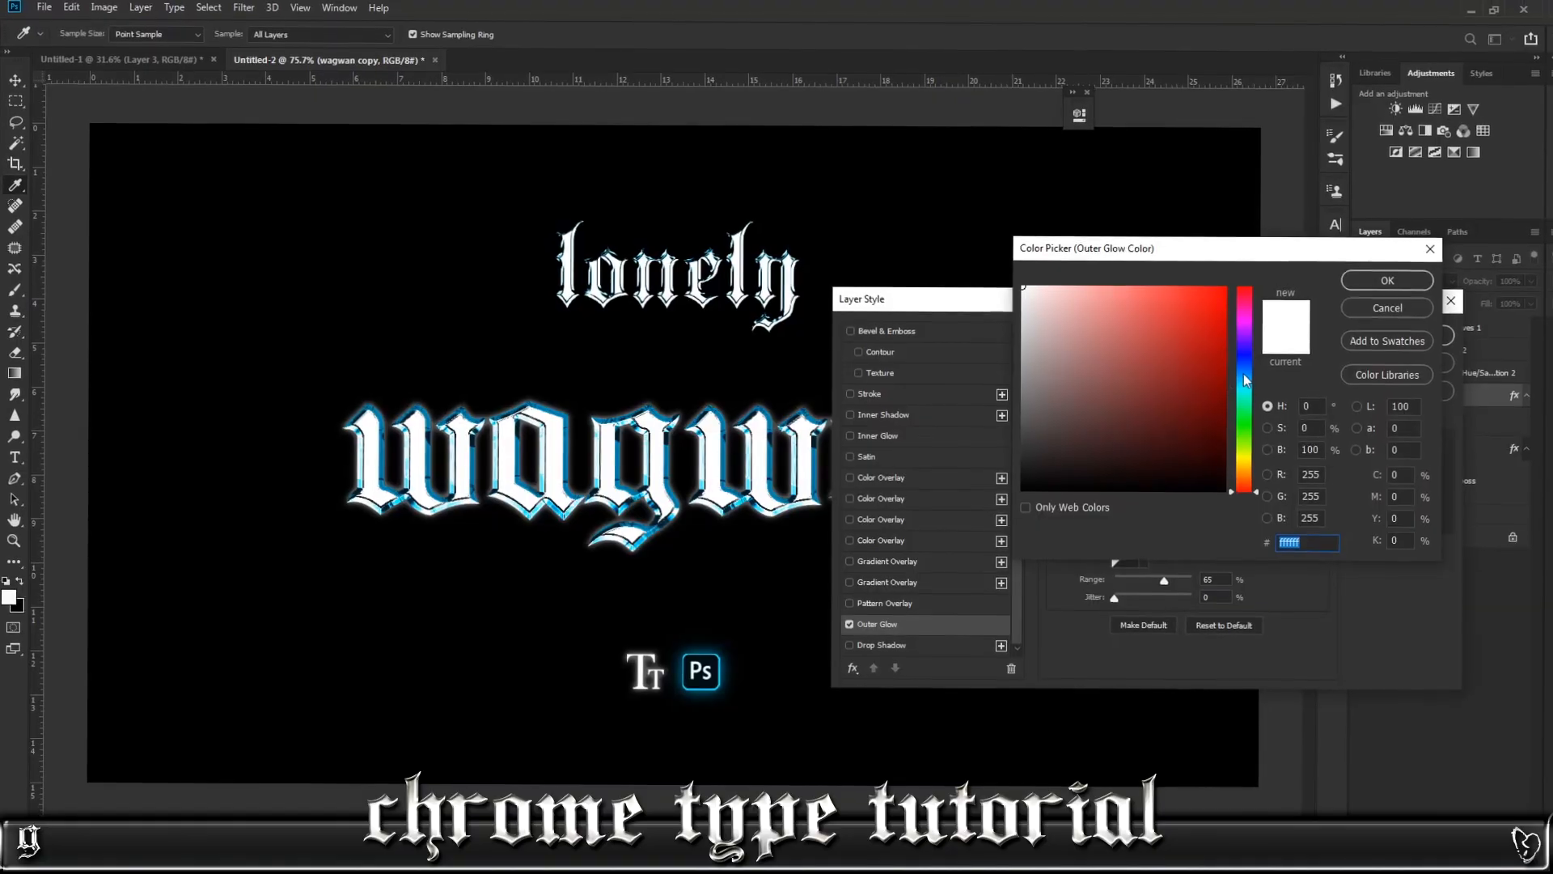
left_click(1248, 388)
left_click_drag(1139, 315, 1153, 228)
left_click(1390, 283)
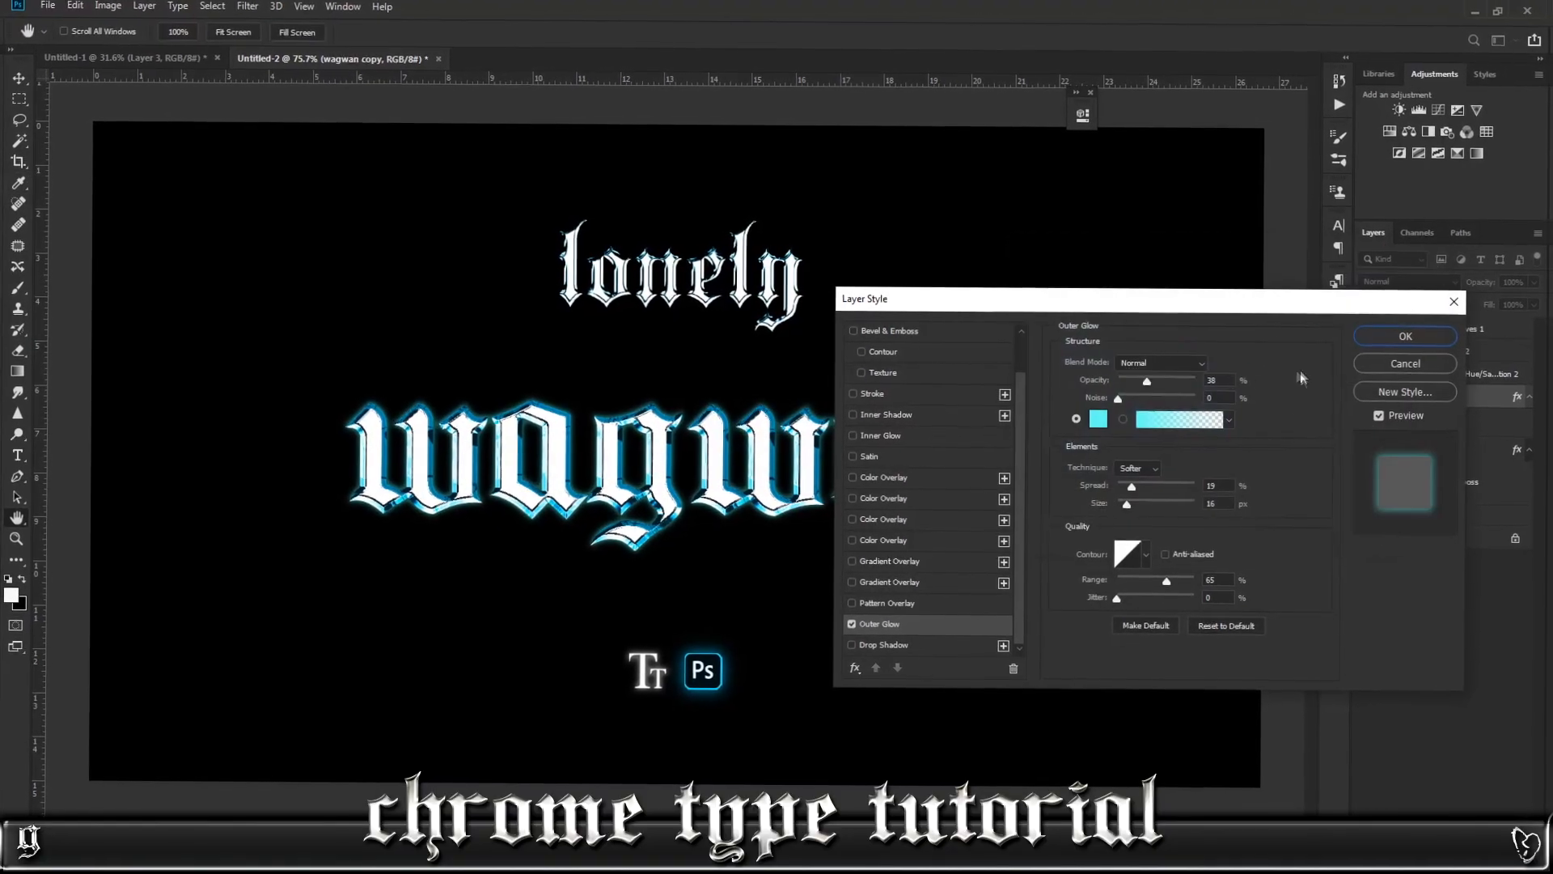
Set the outer glow to 28% opacity, light blue #36dcff and a larger size, and apply the layer style.
left_click_drag(1146, 496, 1142, 501)
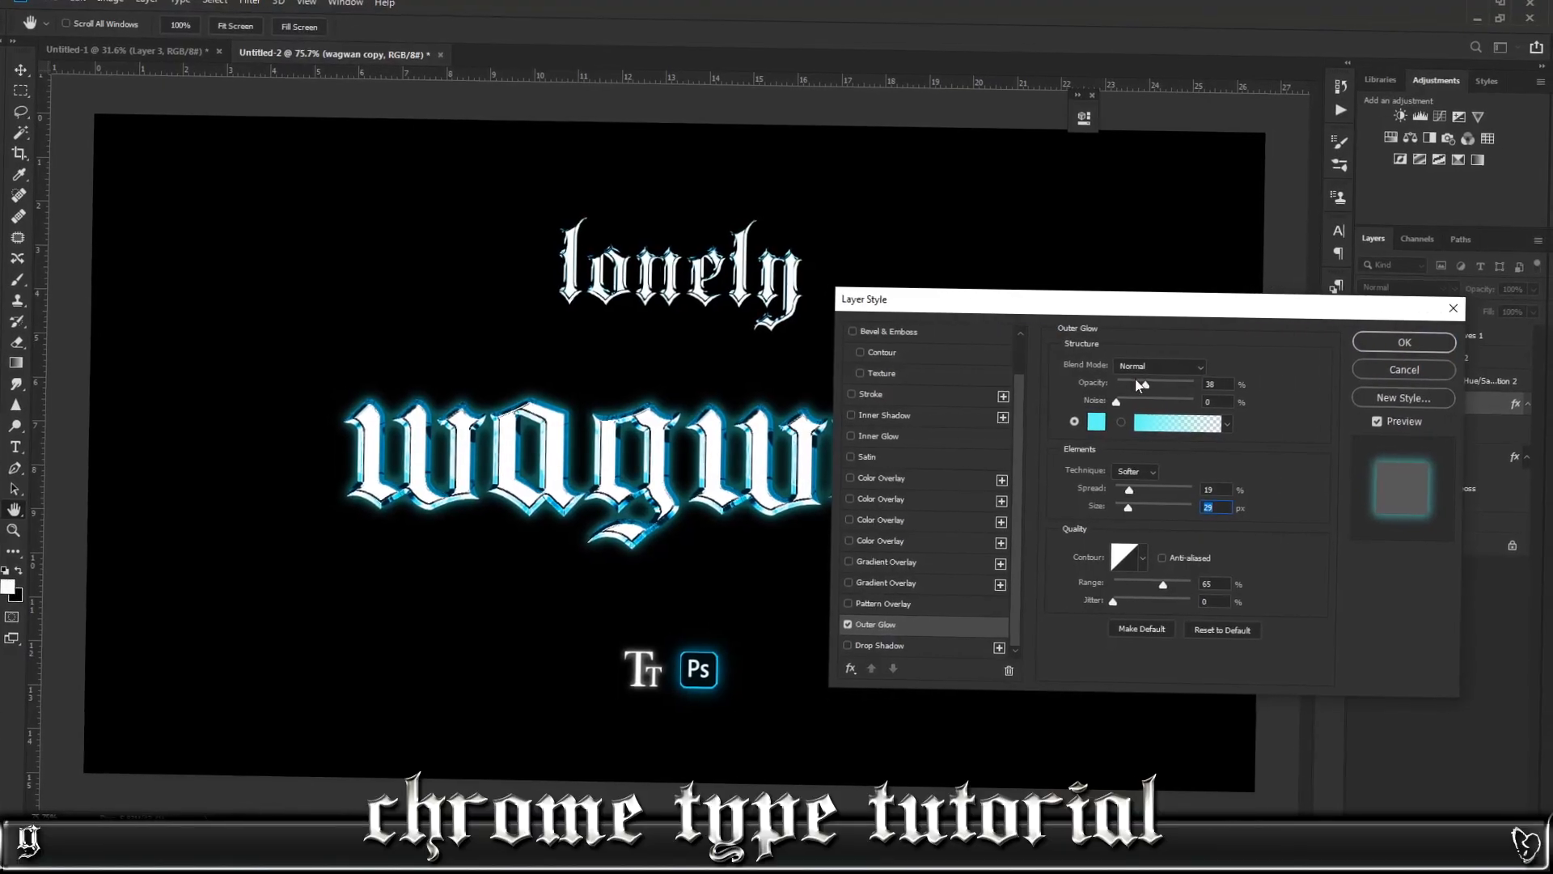
left_click_drag(1140, 384, 1135, 382)
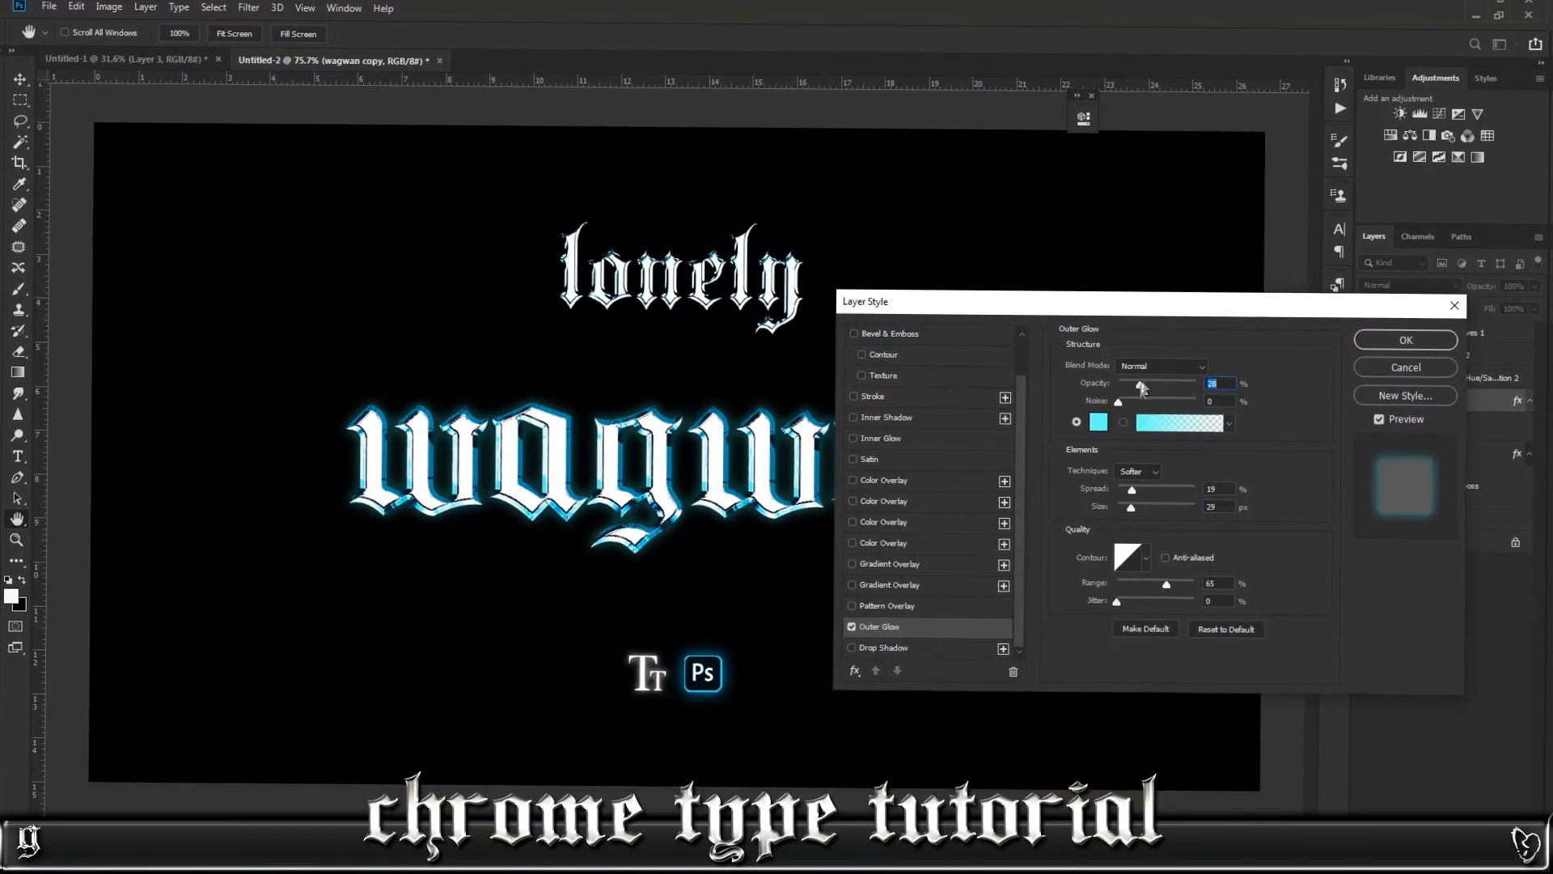
left_click(1103, 421)
left_click_drag(1254, 390, 1254, 379)
left_click(1202, 287)
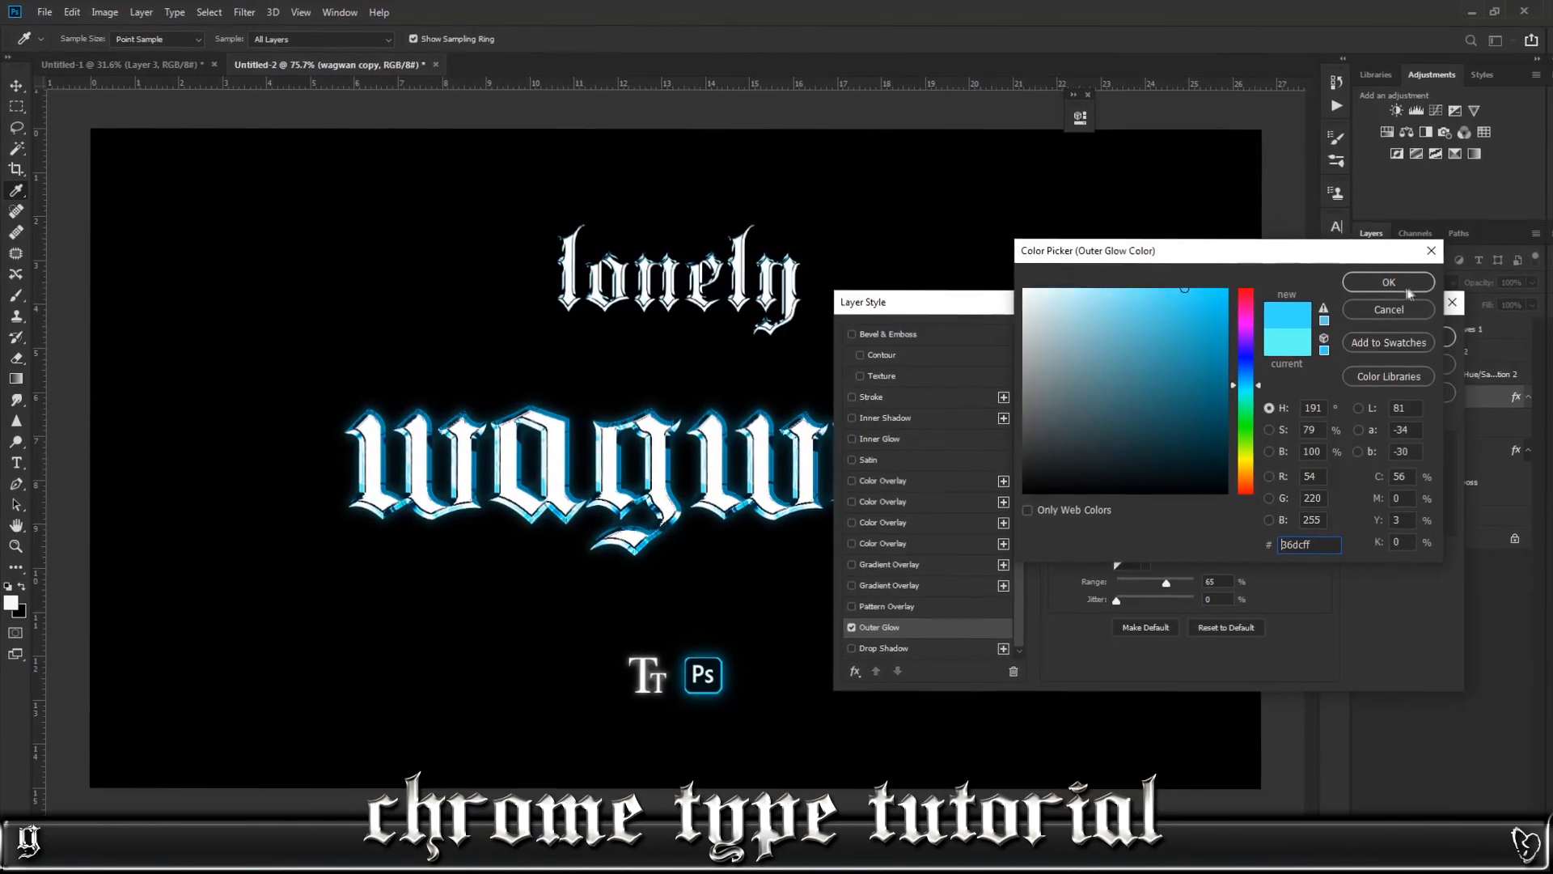
left_click(1407, 282)
left_click_drag(1136, 508, 1149, 508)
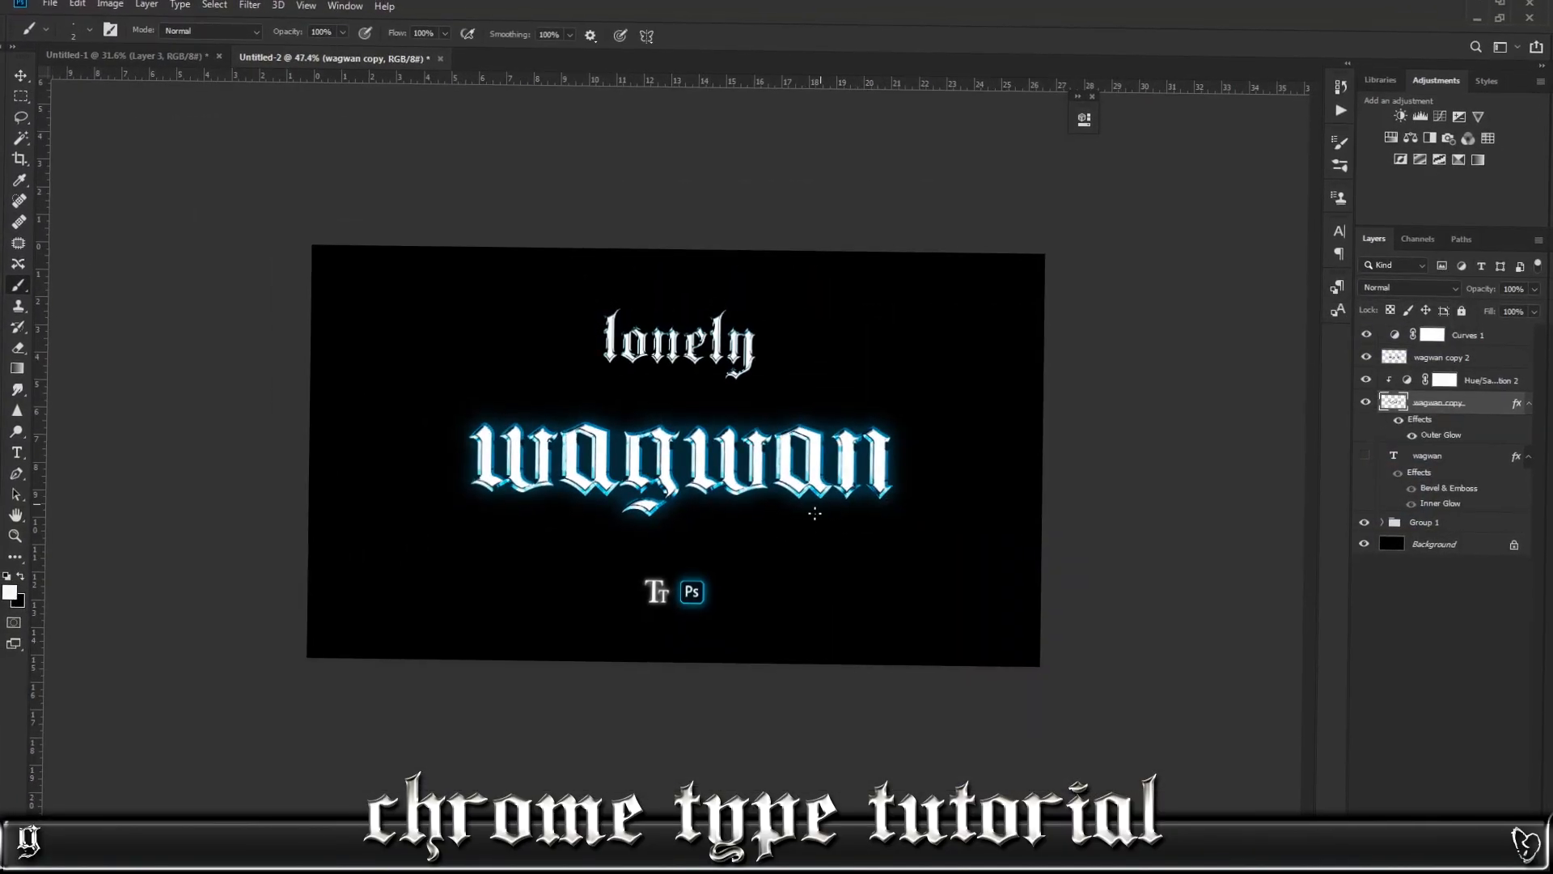
Reshape the RGB curve of the existing Curves adjustment above the wagwan layers.
scroll(584, 558, "up", 5)
scroll(687, 571, "down", 5)
scroll(728, 574, "up", 6)
double_click(1391, 324)
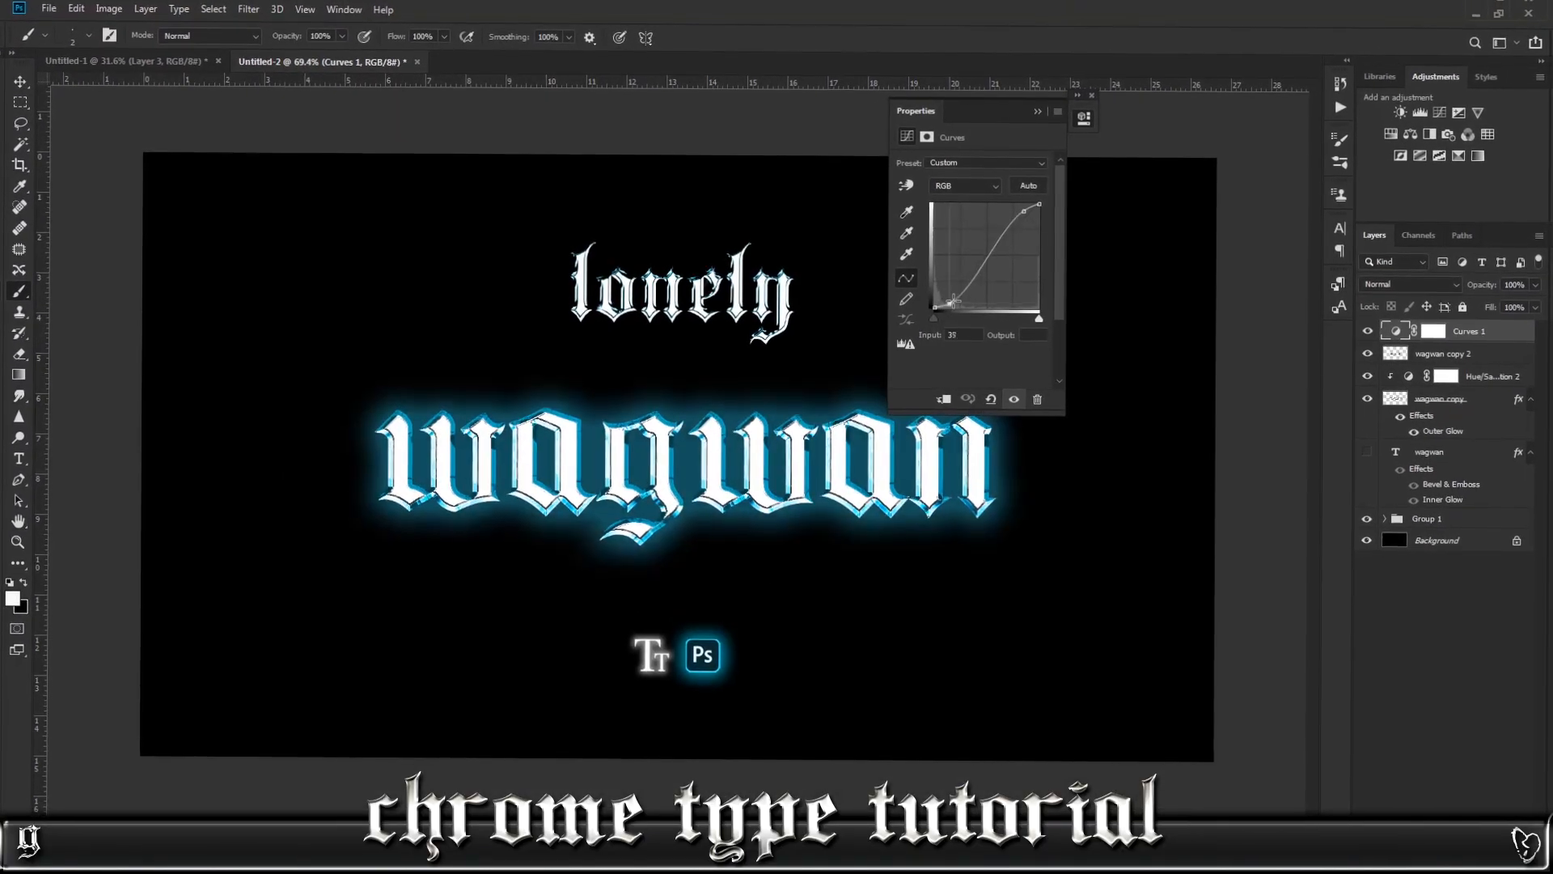
left_click_drag(1015, 242, 1018, 242)
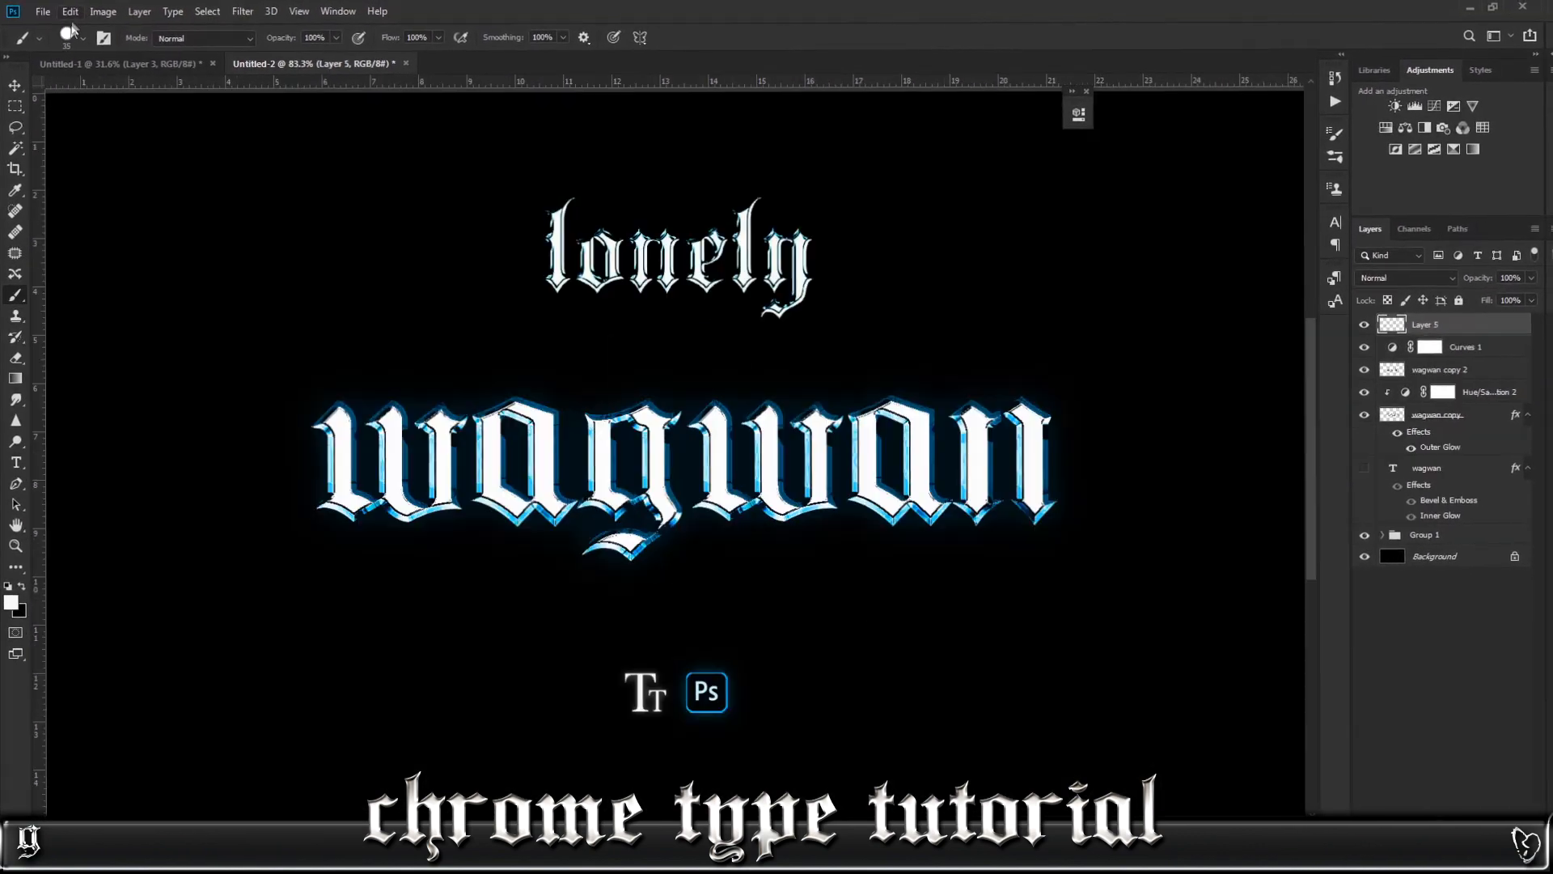
Paint a white dot on a new layer with a 35 px Soft Round brush at 0% hardness and stretch it into a thin horizontal streak.
left_click(91, 39)
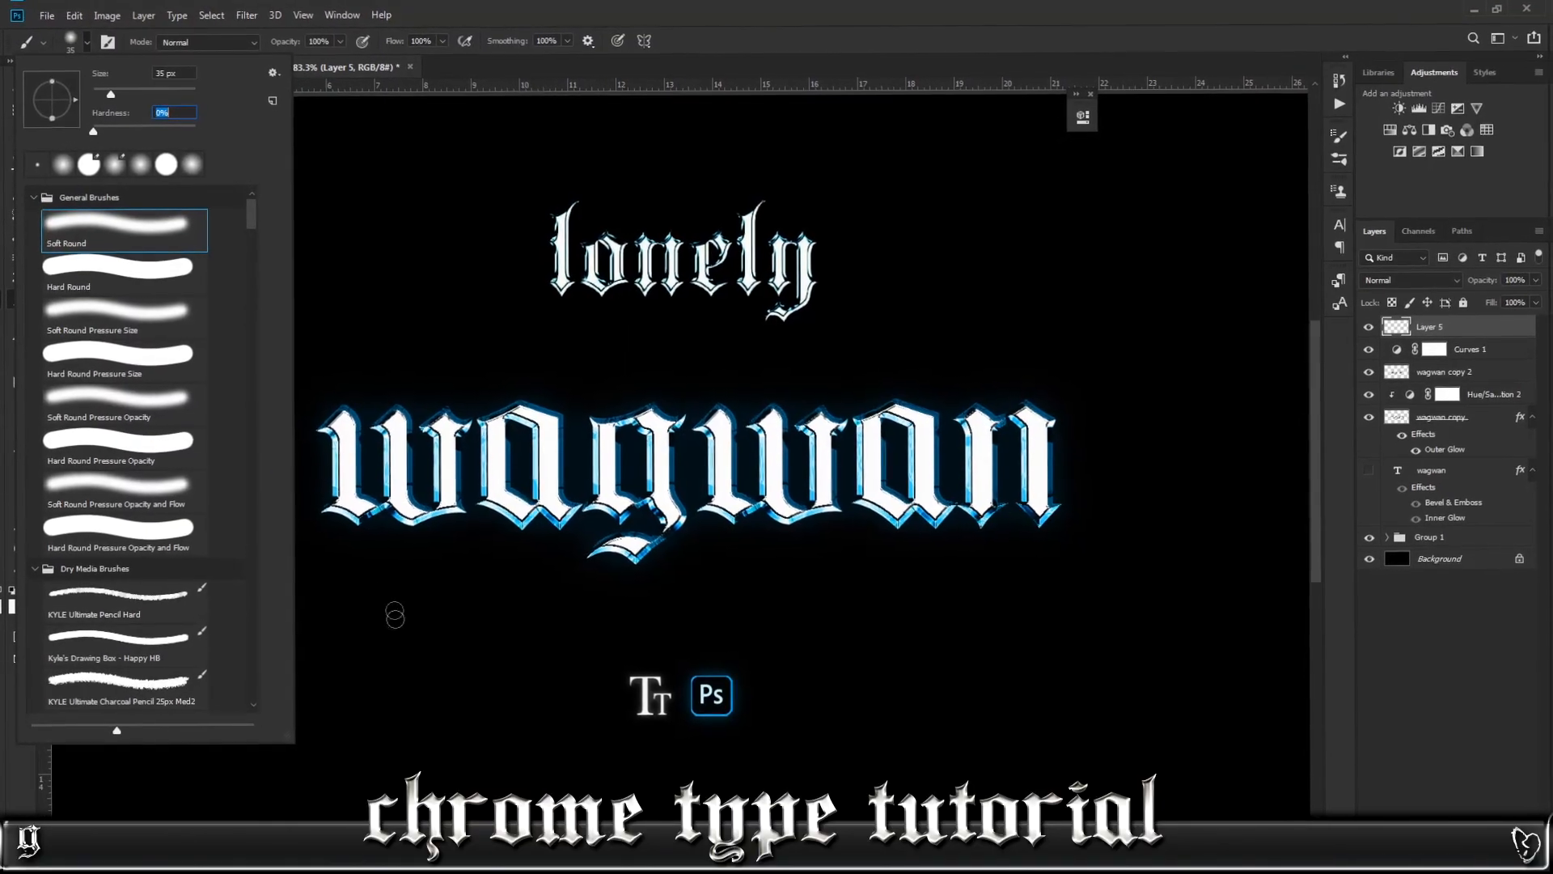
left_click(430, 639)
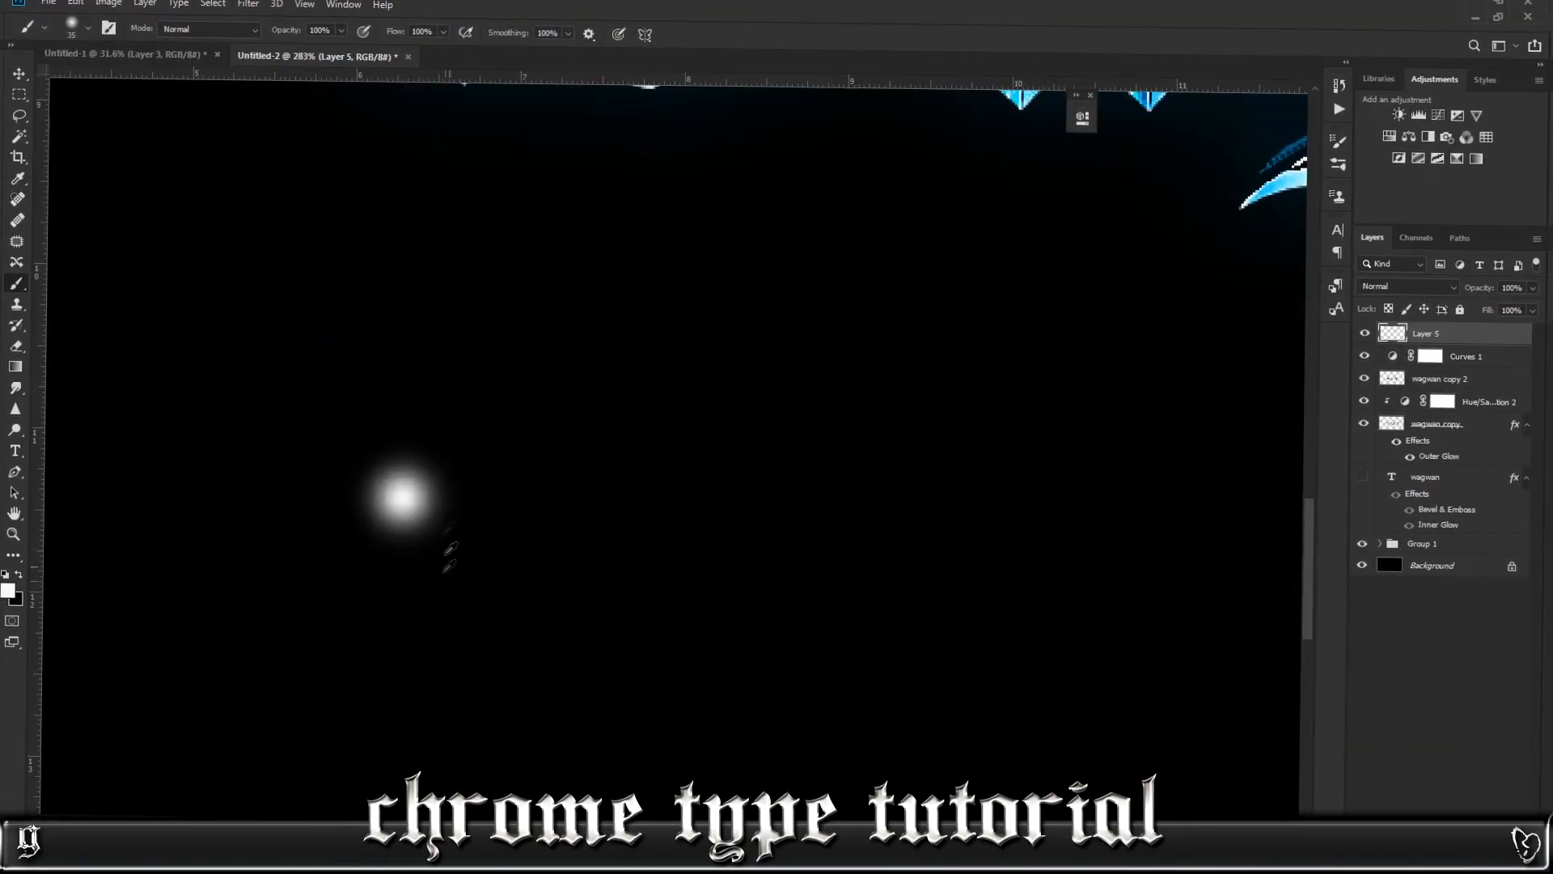
left_click_drag(407, 444, 407, 539)
left_click_drag(681, 537, 750, 537)
Duplicate the light streak, rotate the copy to vertical so the two form a cross, and merge both layers.
key("ctrl+j")
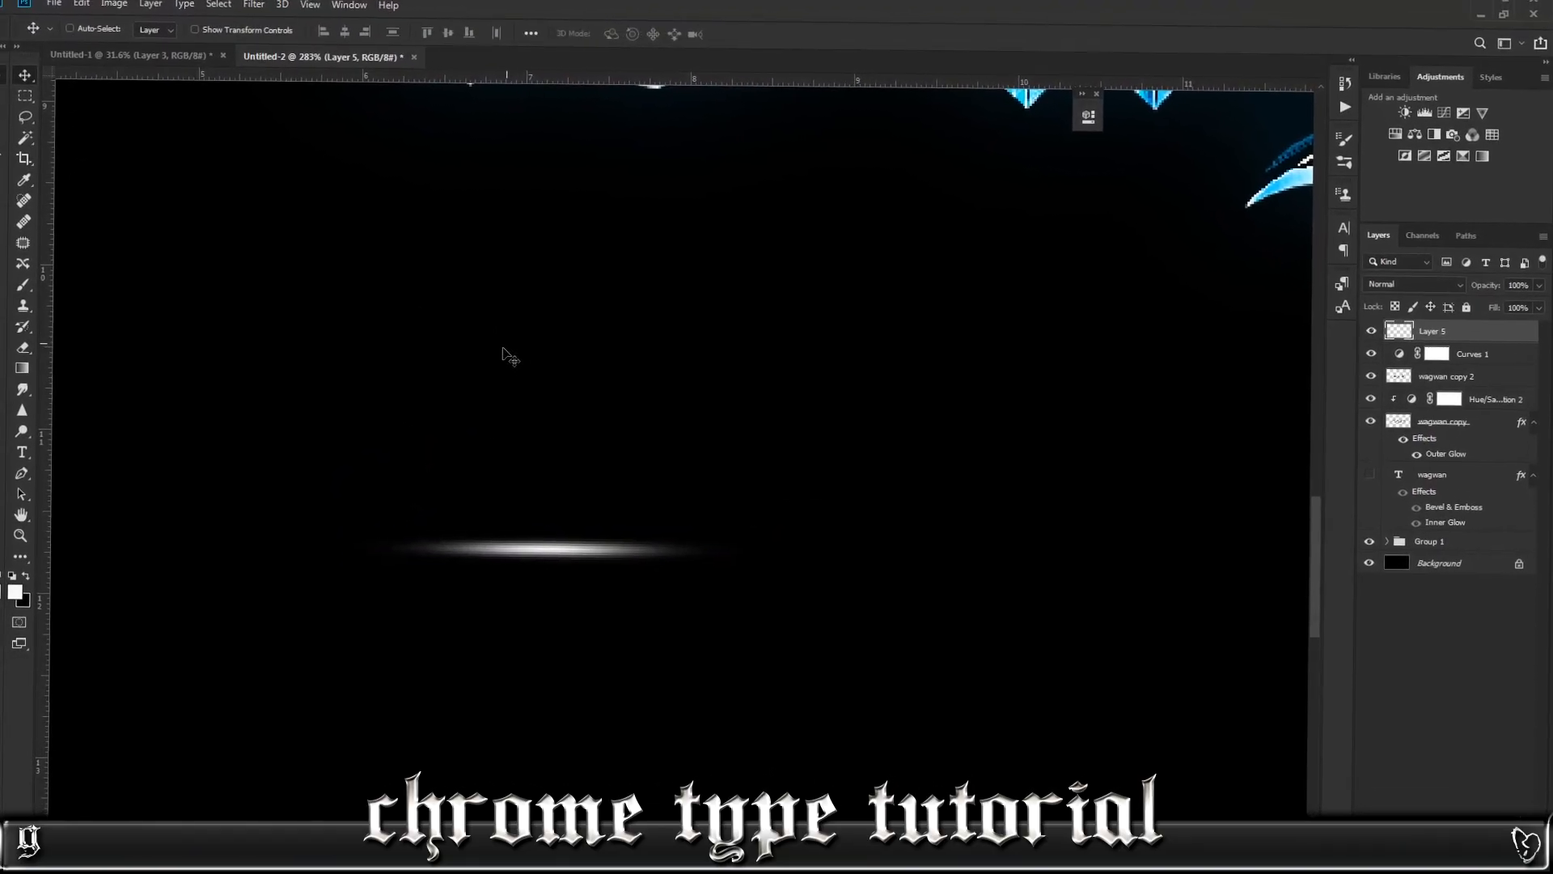
key("ctrl+t")
left_click_drag(530, 409, 700, 568)
key("Return")
right_click(1436, 358)
left_click(1254, 636)
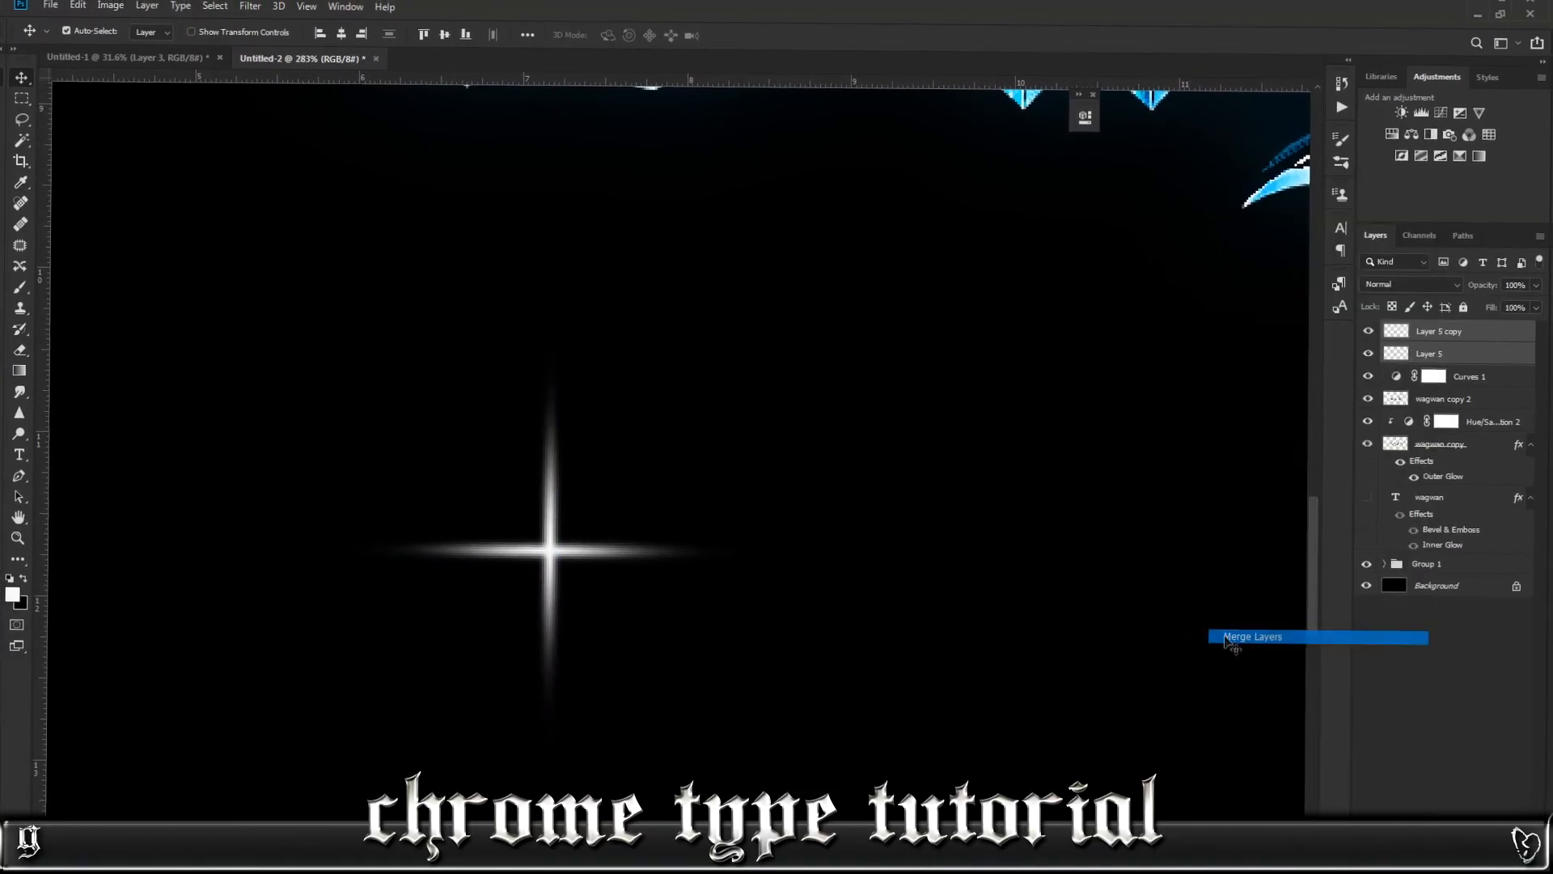
Rotate the merged cross 45° and paint a soft white glow at its center to finish the sparkle.
key("ctrl+t")
left_click_drag(747, 328, 859, 486)
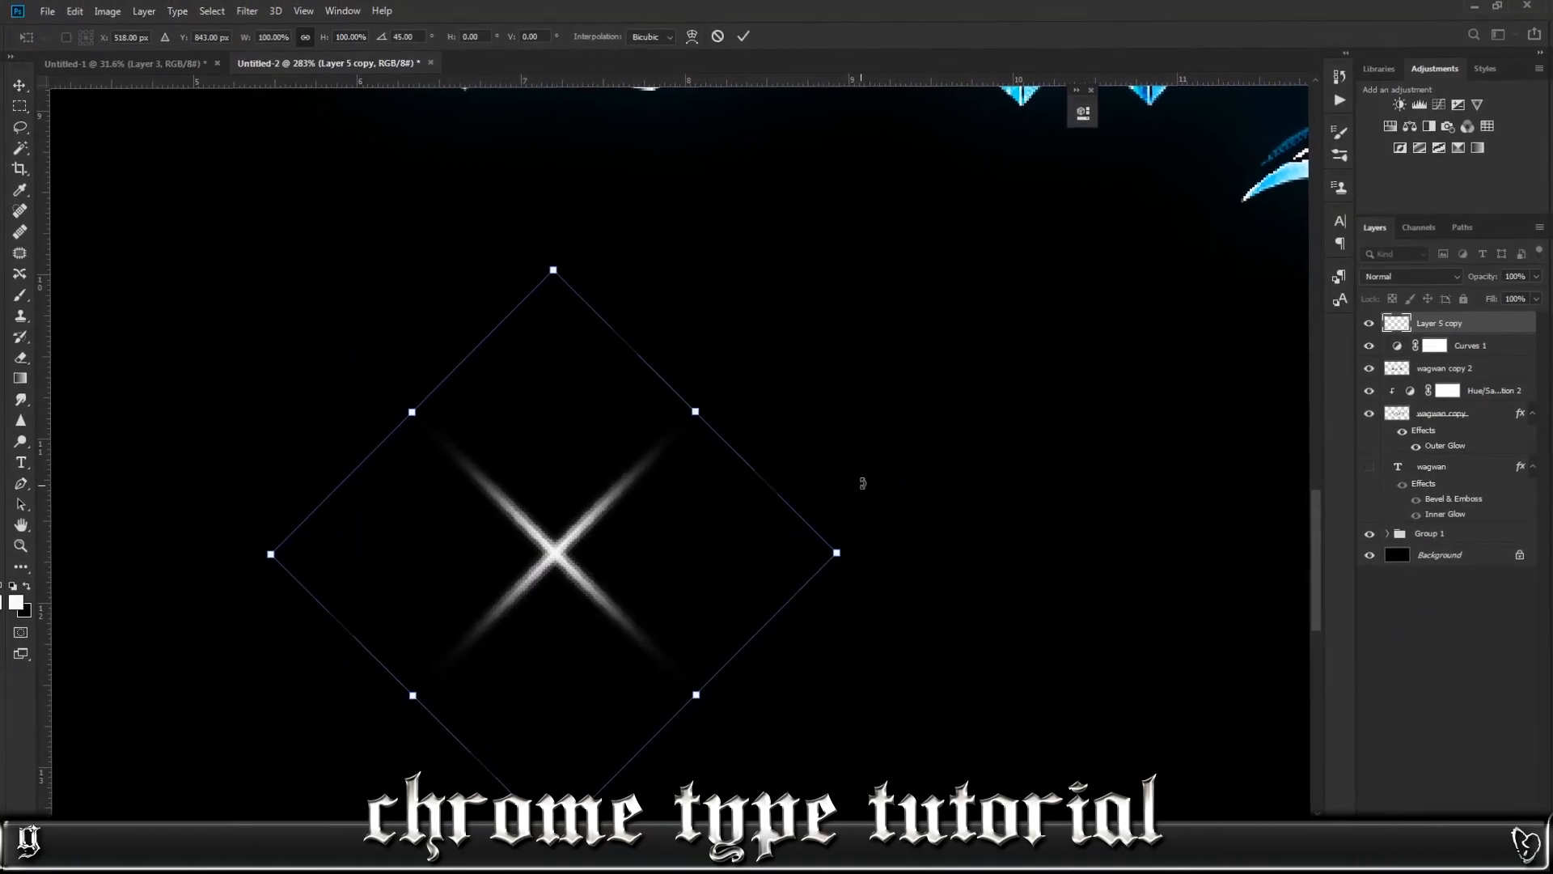
key("Return")
key("b")
left_click(558, 553)
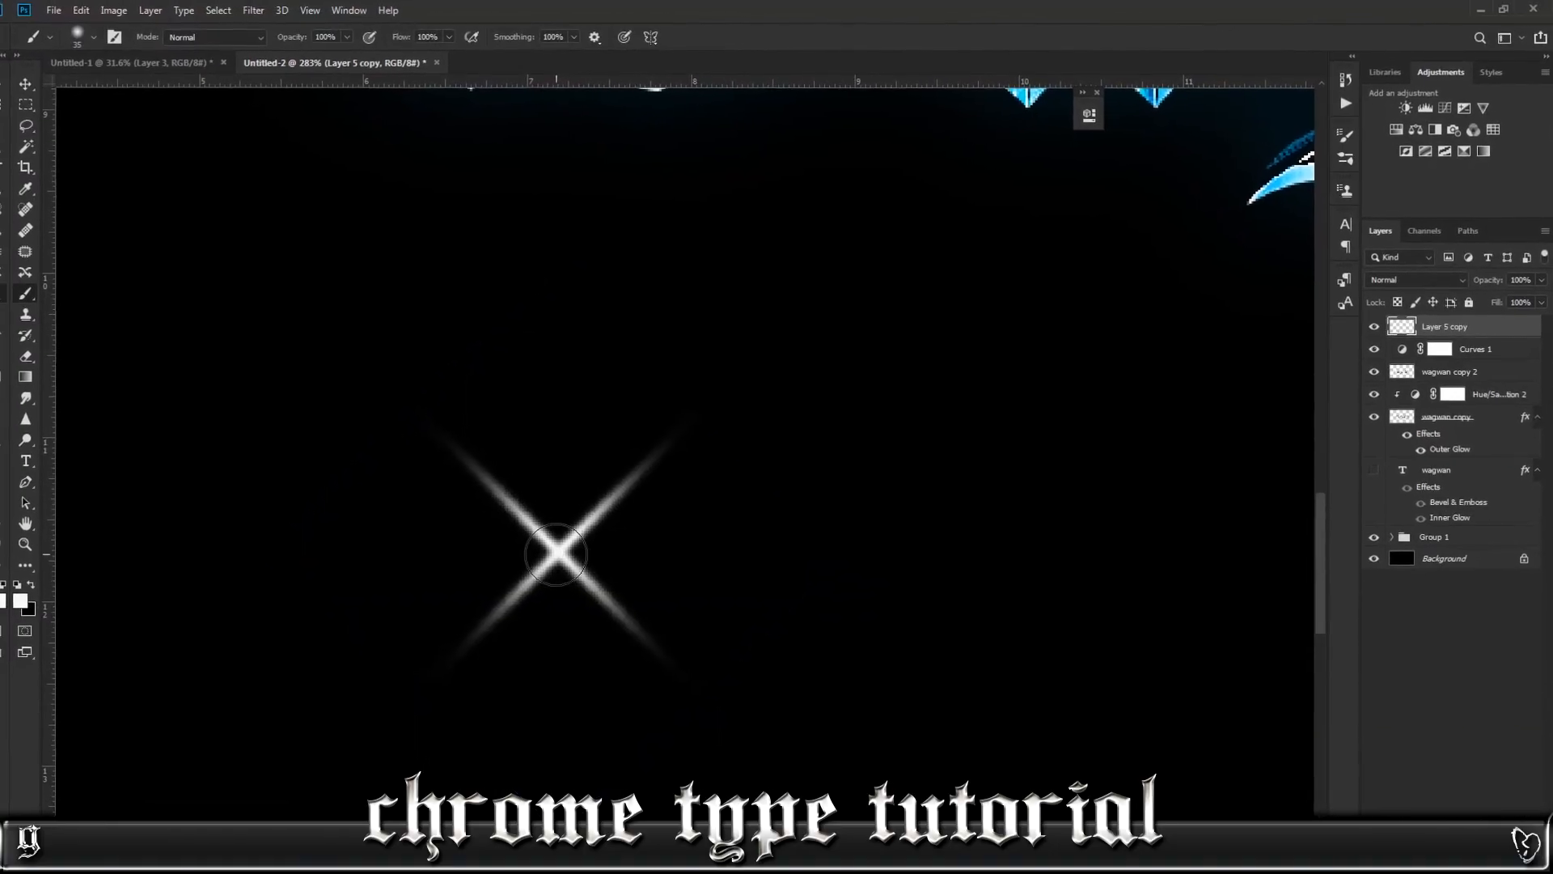
scroll(700, 629, "down", 7)
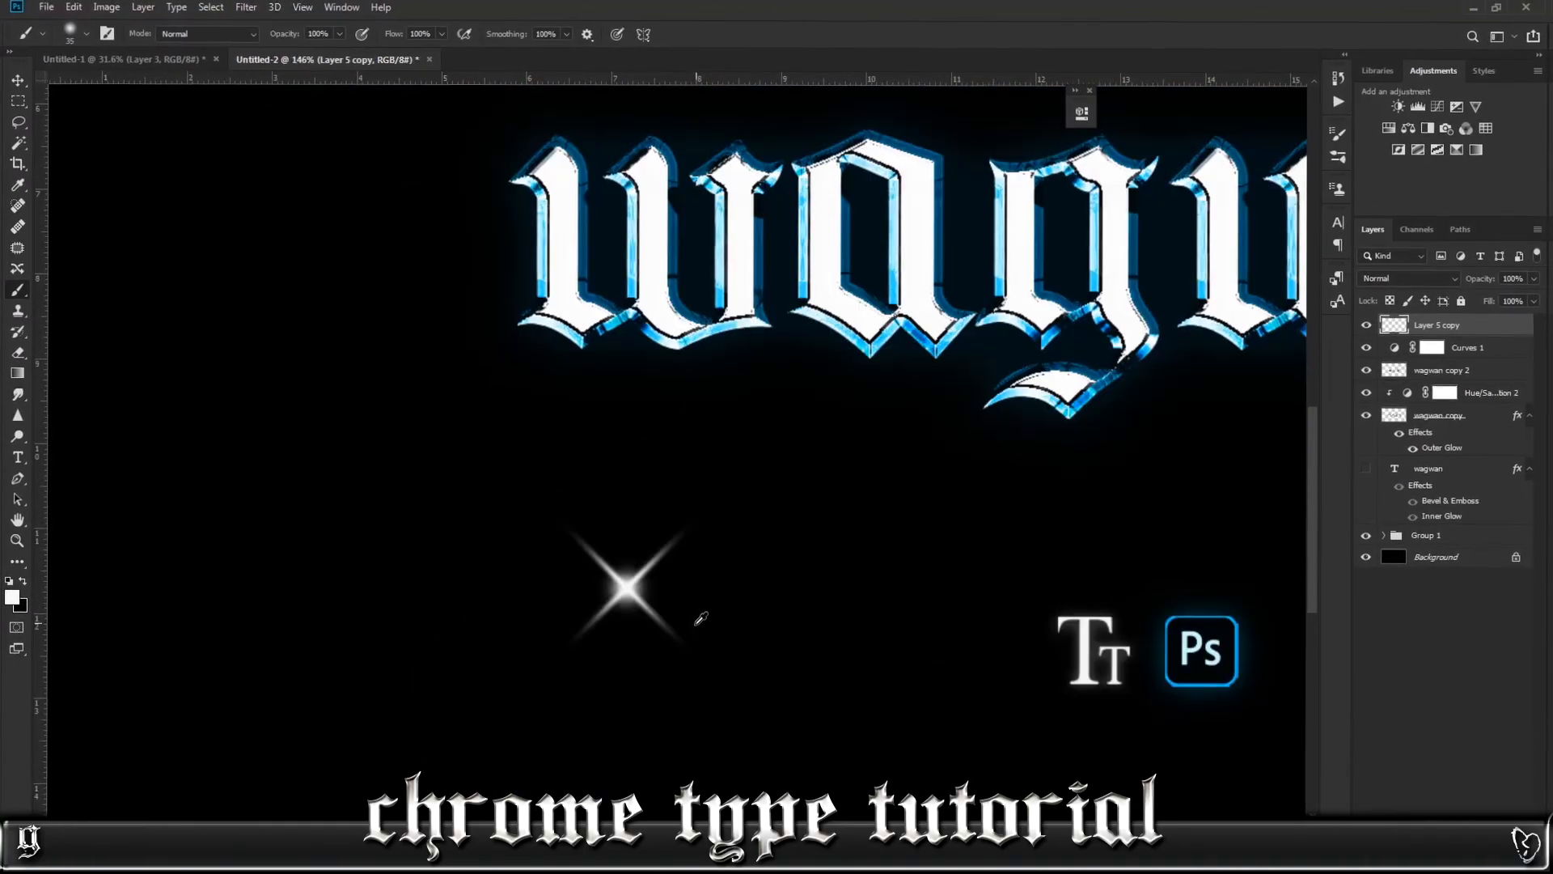
Move the sparkle onto the upper tip of the first w in wagwan and scale it down.
scroll(821, 657, "up", 3)
left_click(19, 89)
scroll(538, 570, "up", 2)
left_click_drag(529, 713, 421, 297)
key("ctrl+t")
left_click_drag(485, 215, 447, 238)
key("Return")
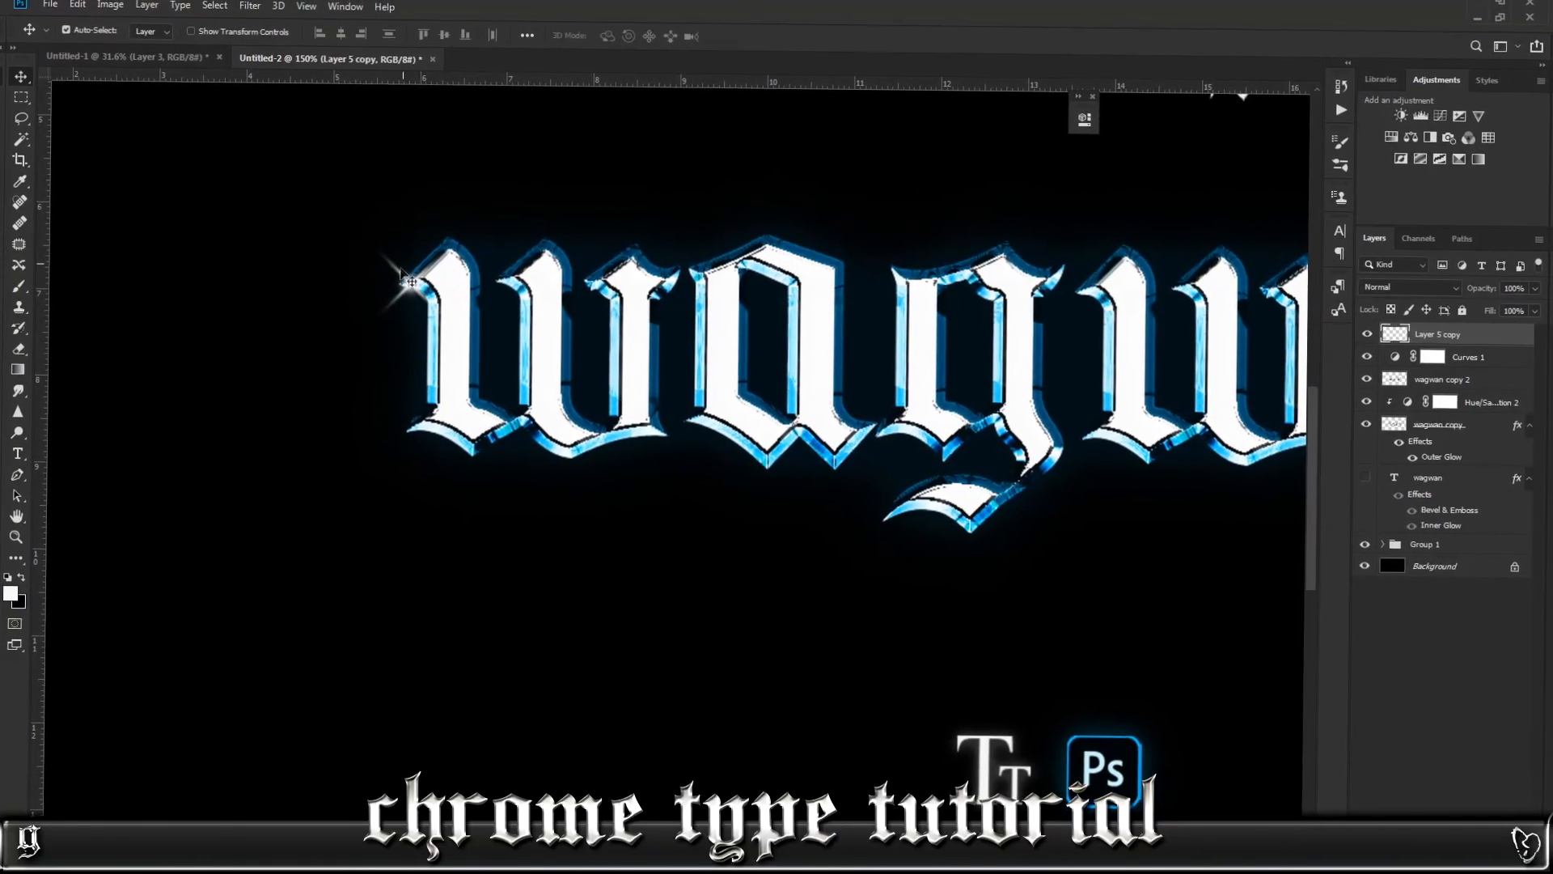
Duplicate the small sparkle repeatedly and place the copies on the letter tips across the wagwan lettering.
left_click_drag(408, 293, 522, 296)
key("ctrl+j")
left_click_drag(522, 296, 1008, 357)
key("ctrl+j")
key("ctrl+j")
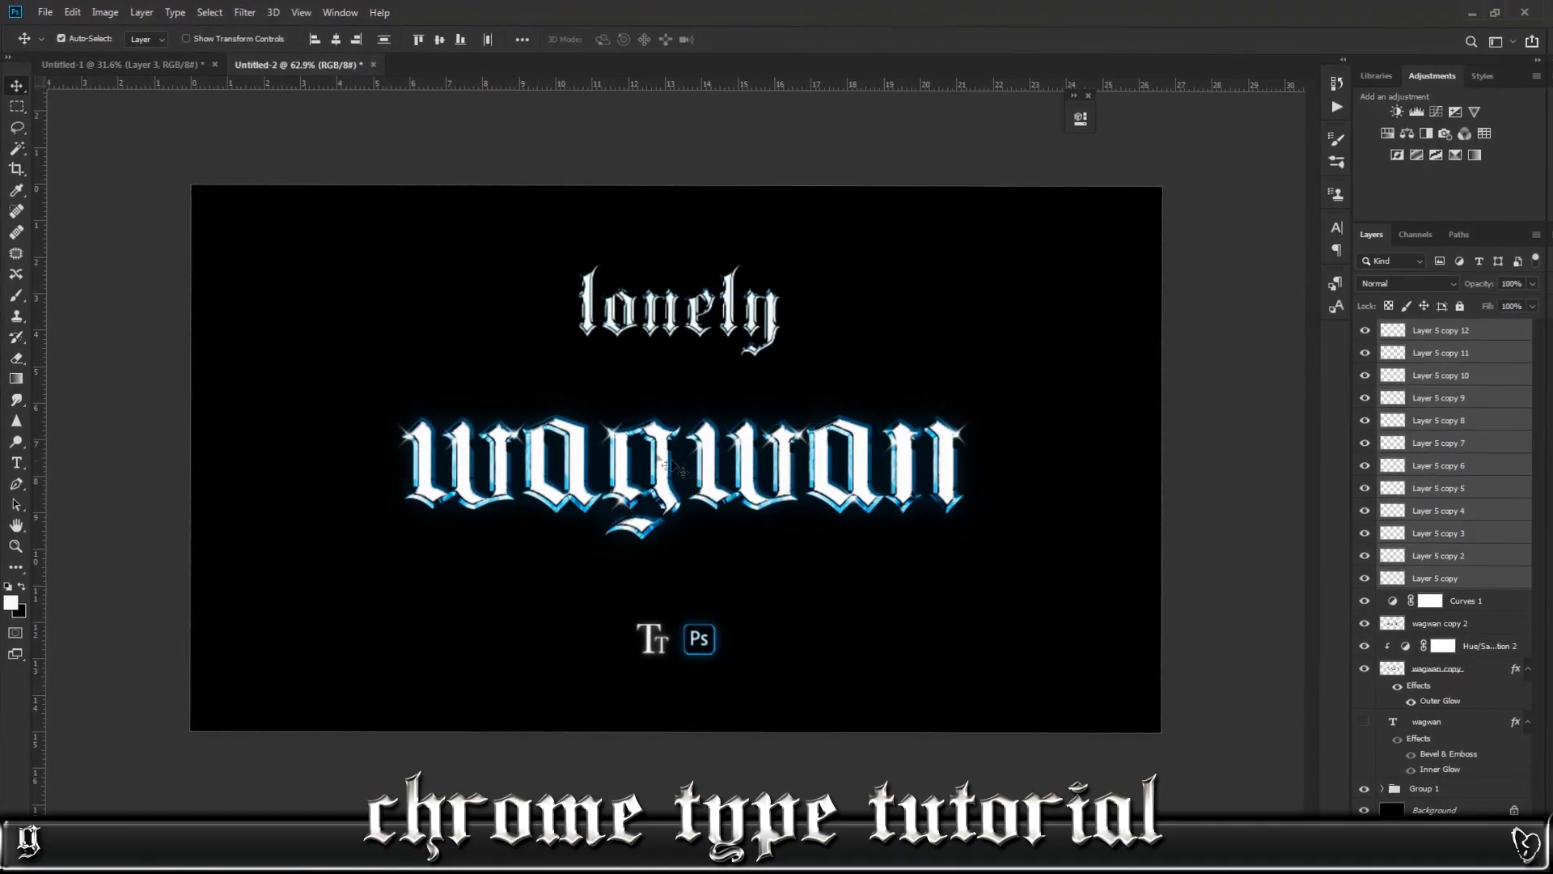
Delete all the sparkle layers and give the wagwan copy layer a white Color Overlay.
key("Delete")
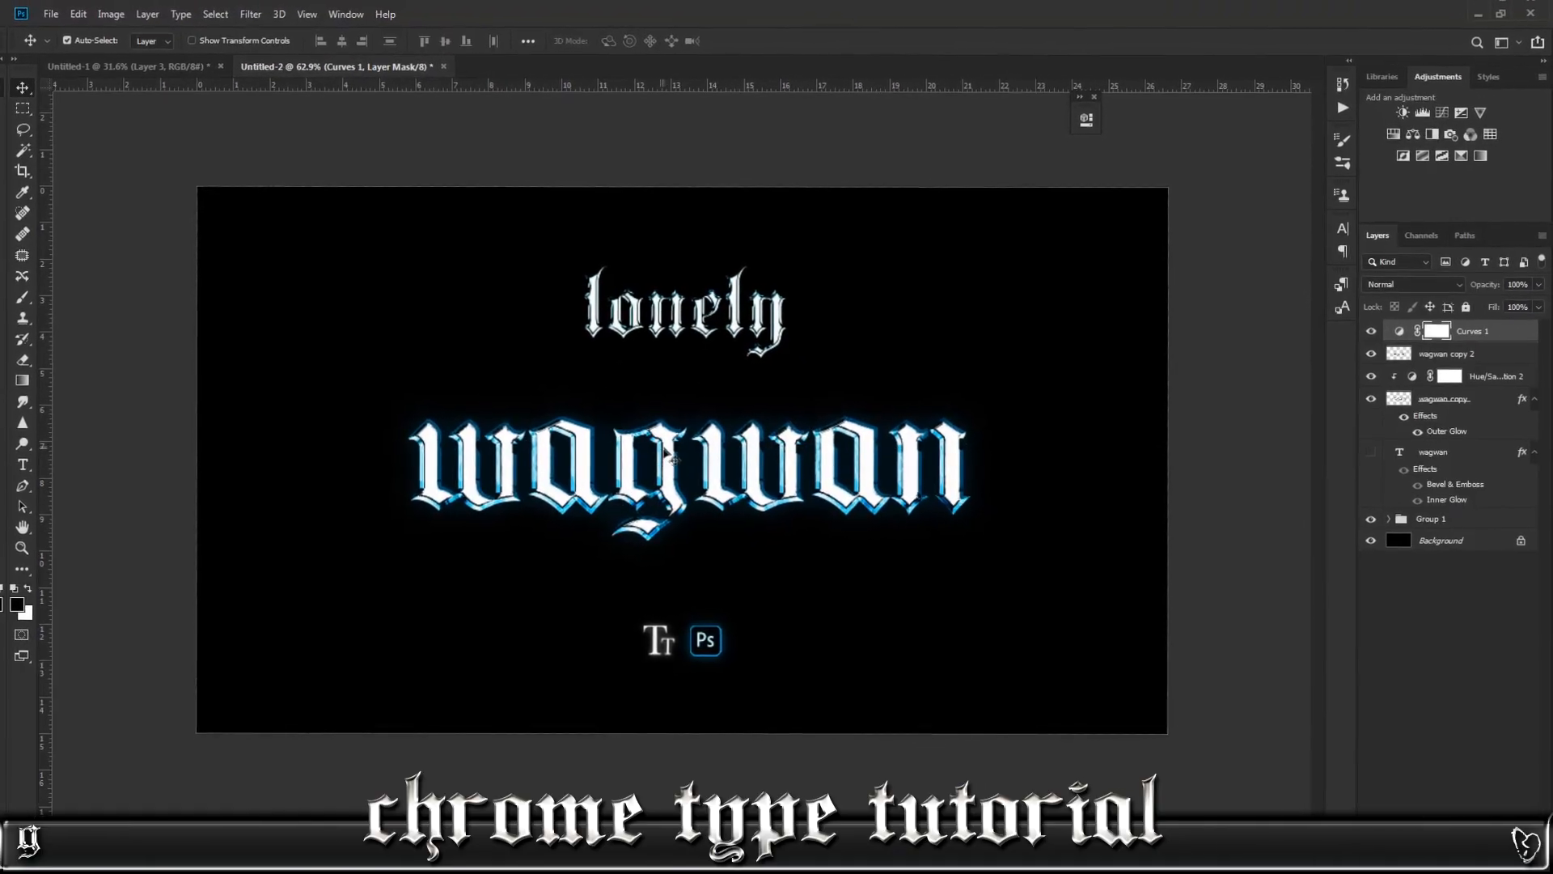
right_click(1442, 393)
left_click(1287, 550)
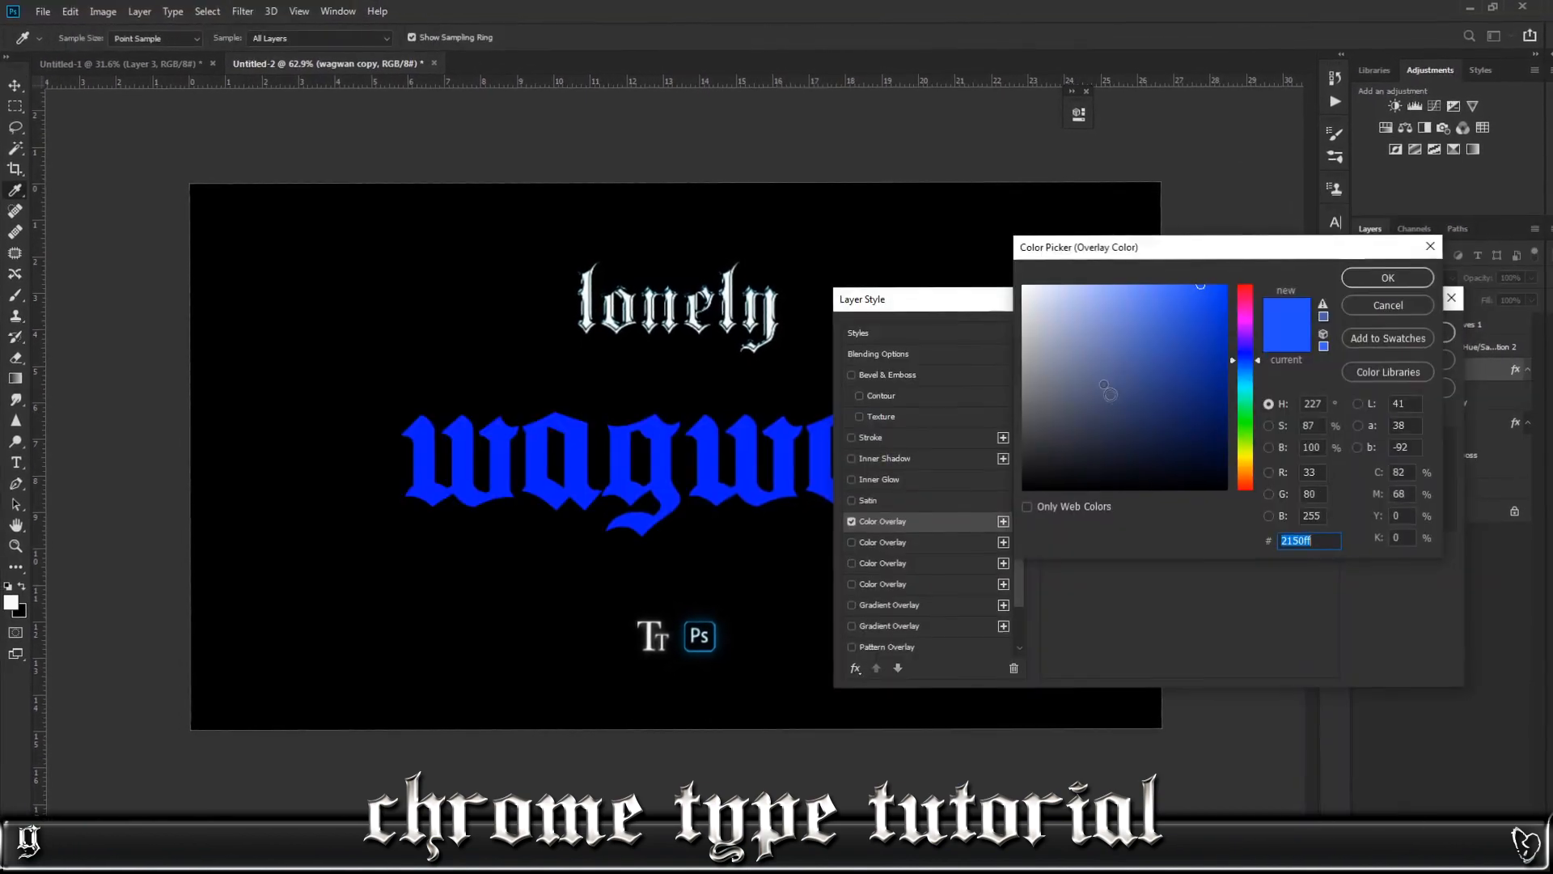
left_click(1391, 288)
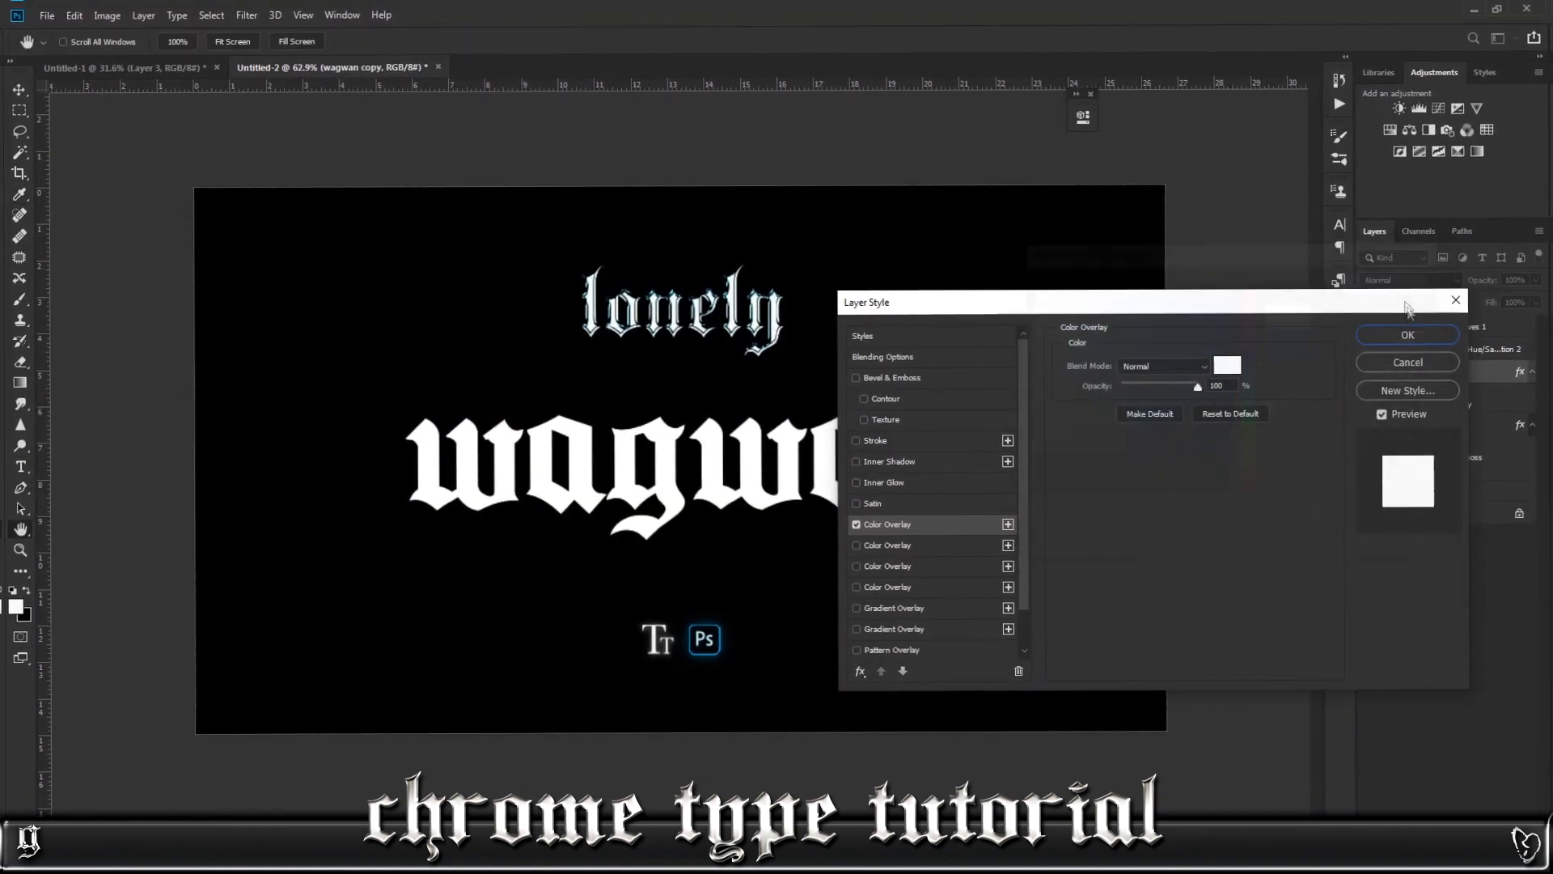
left_click(1406, 340)
right_click(1486, 379)
left_click(1334, 466)
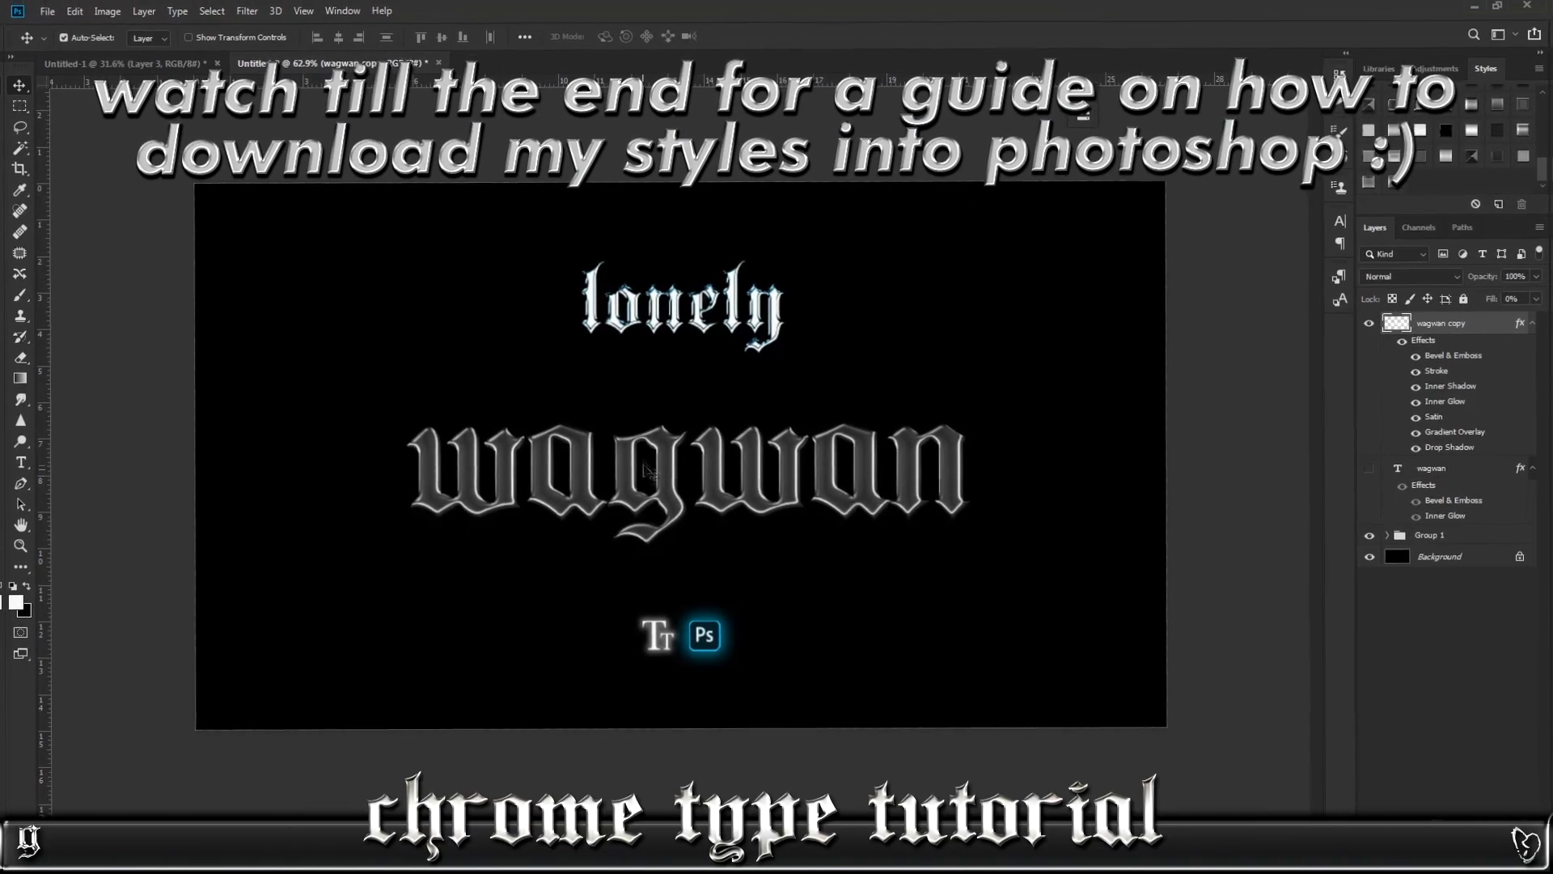
Try several preset chrome layer styles on the wagwan copy layer, ending with the light silver gradient style.
scroll(654, 471, "up", 5)
scroll(650, 478, "down", 3)
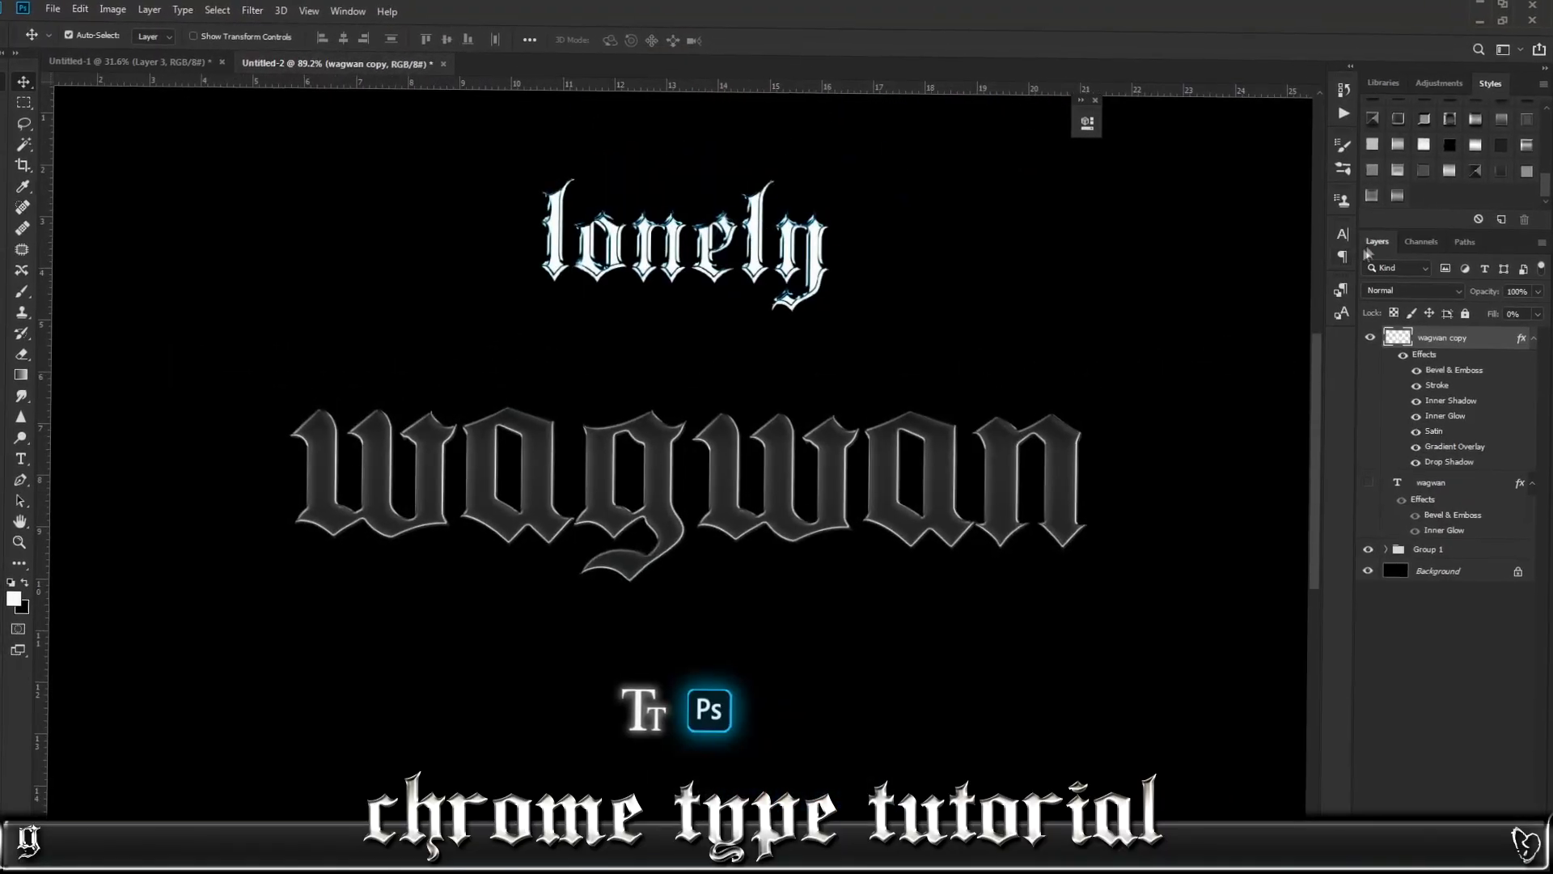
left_click(1395, 187)
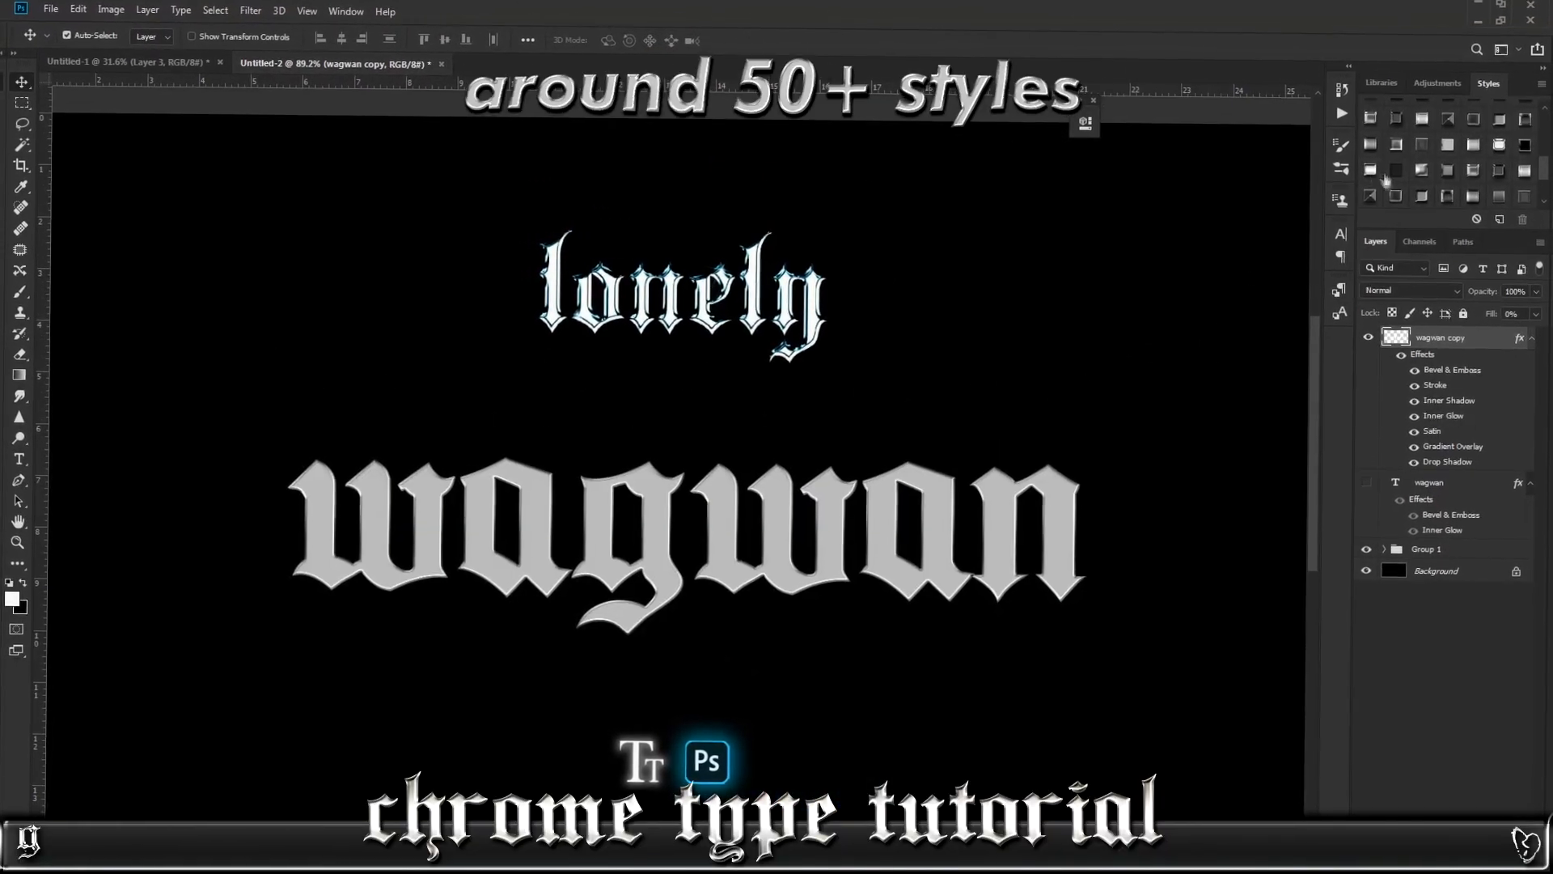
left_click(1395, 196)
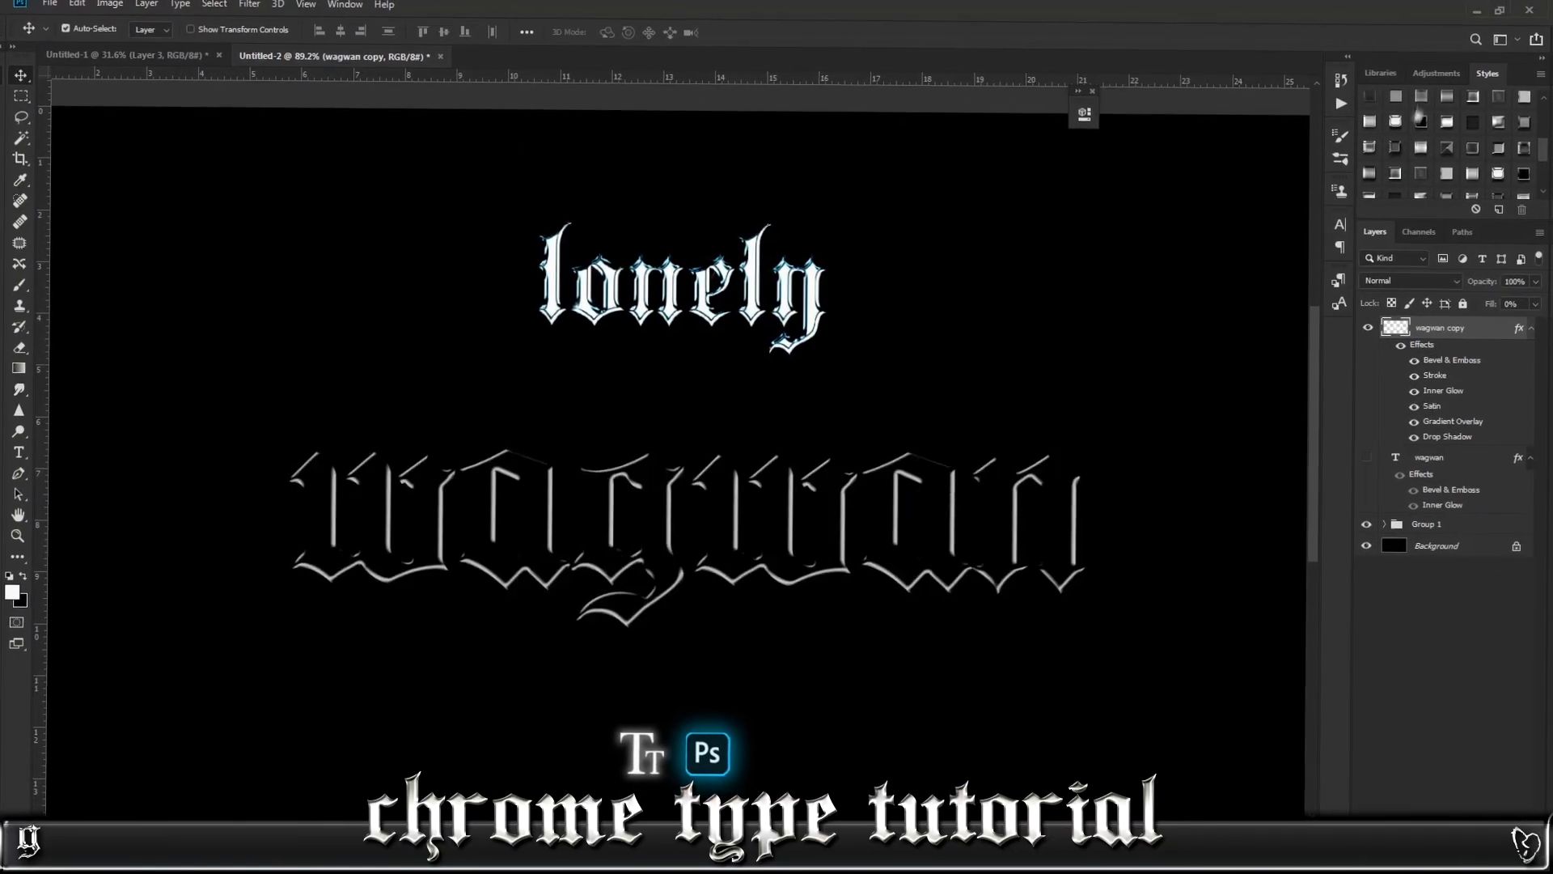
scroll(579, 544, "up", 2)
left_click_drag(709, 635, 637, 564)
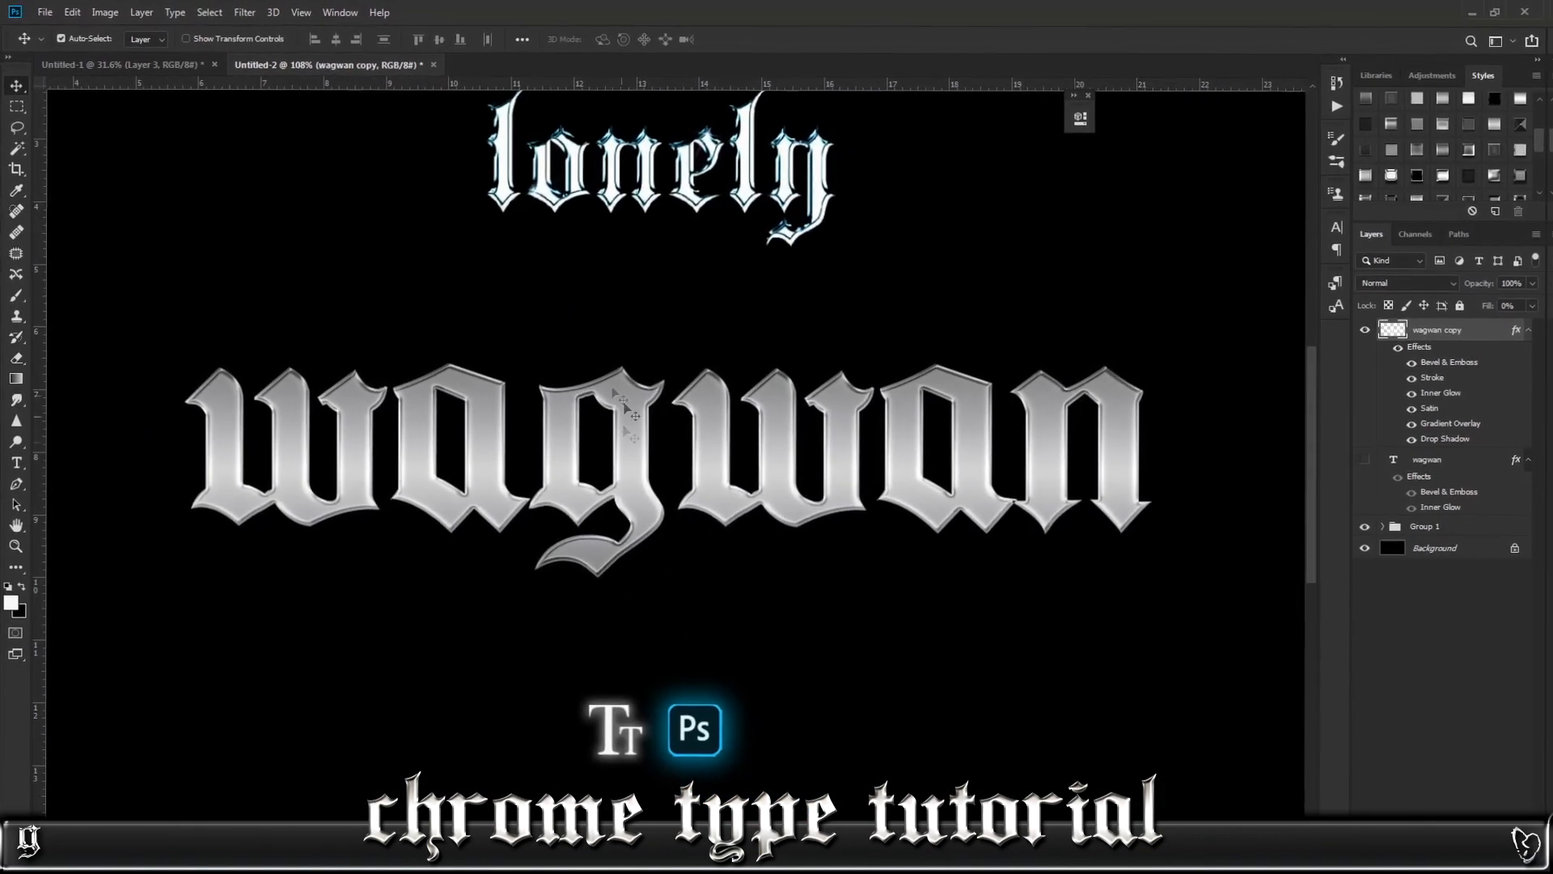
Open the Bevel & Emboss settings in the wagwan copy layer's blending options.
left_click(1267, 181)
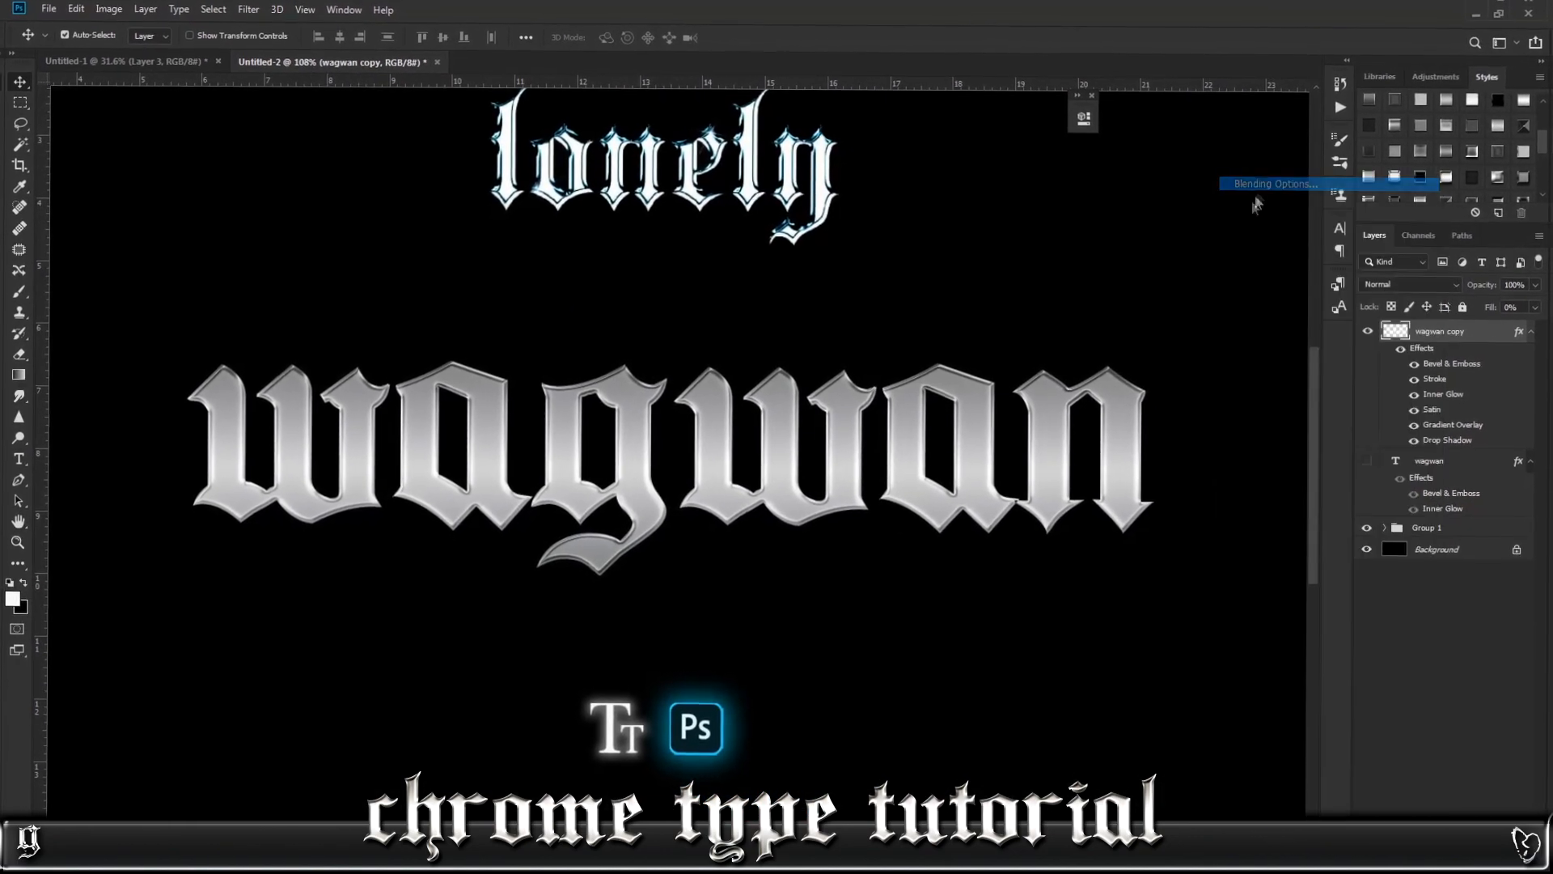
left_click(889, 372)
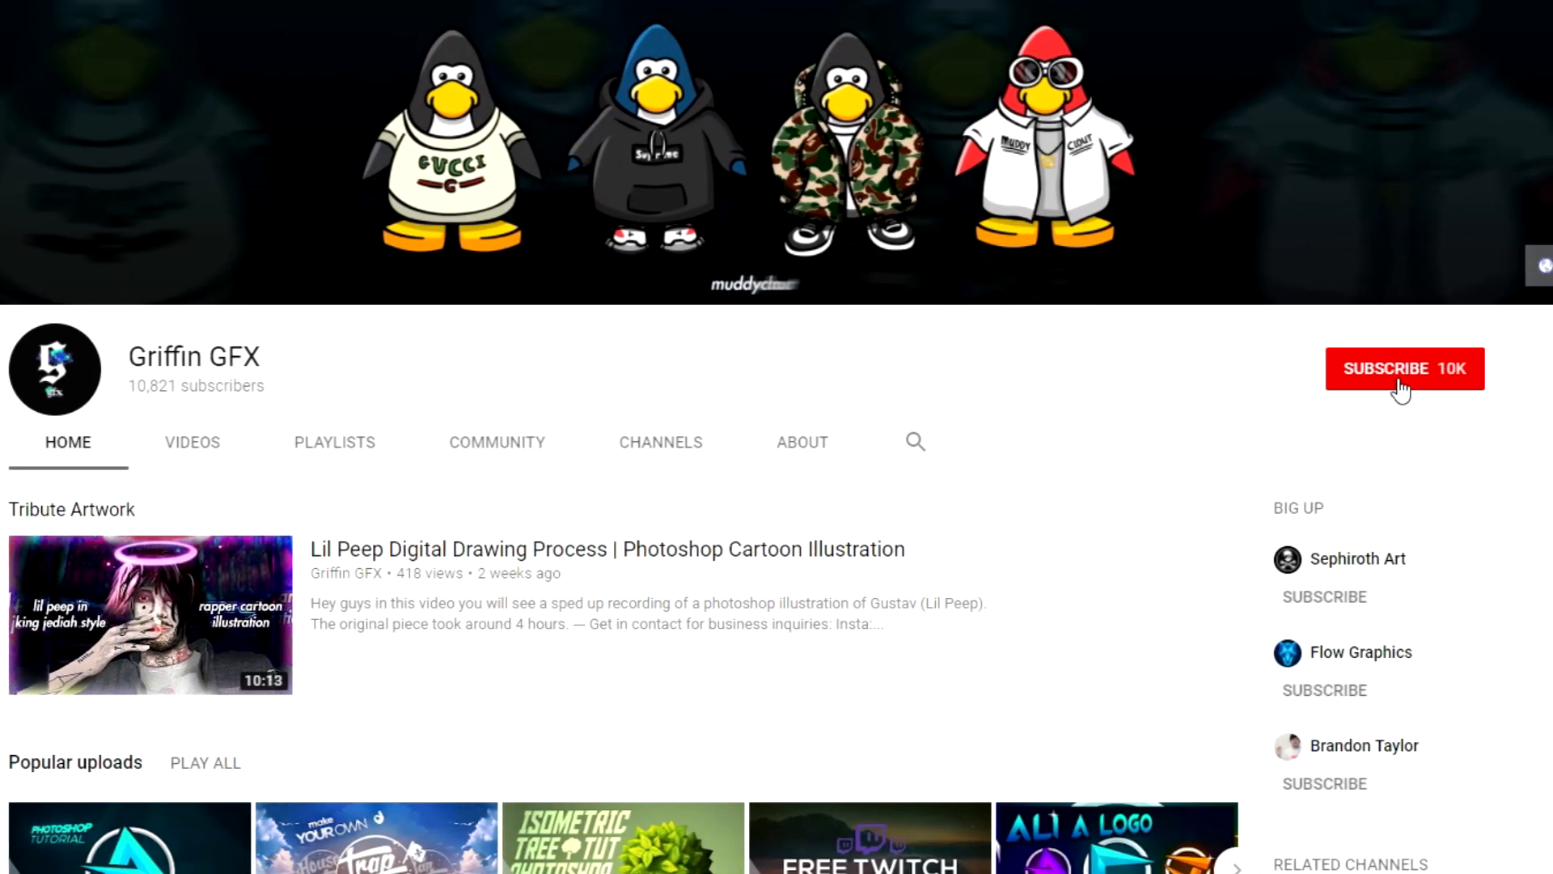
Switch to YouTube and subscribe to the Griffin GFX channel.
left_click(1382, 384)
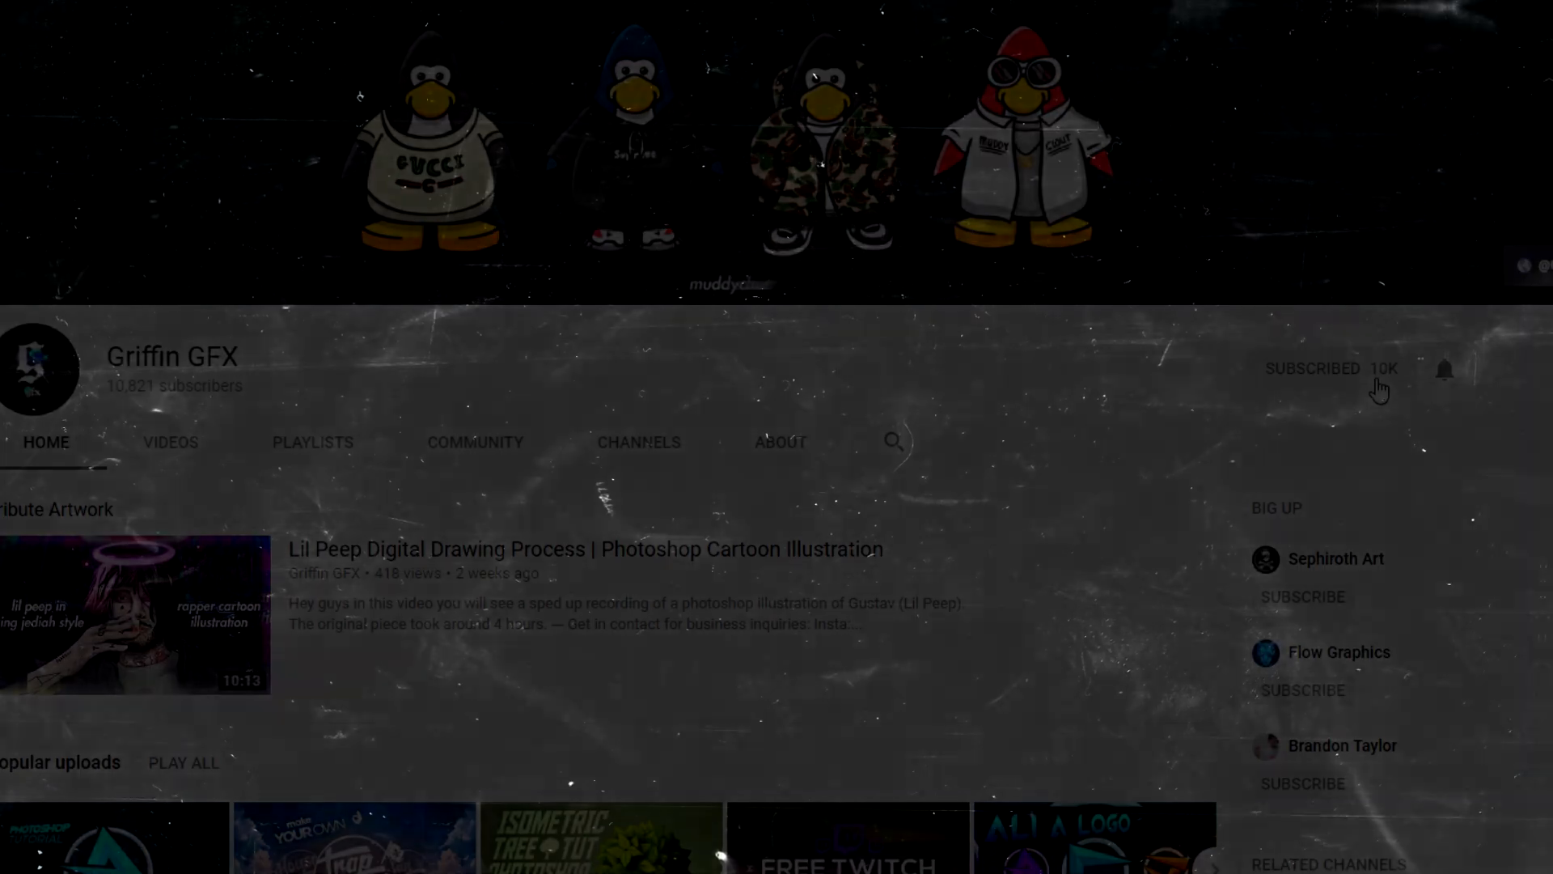